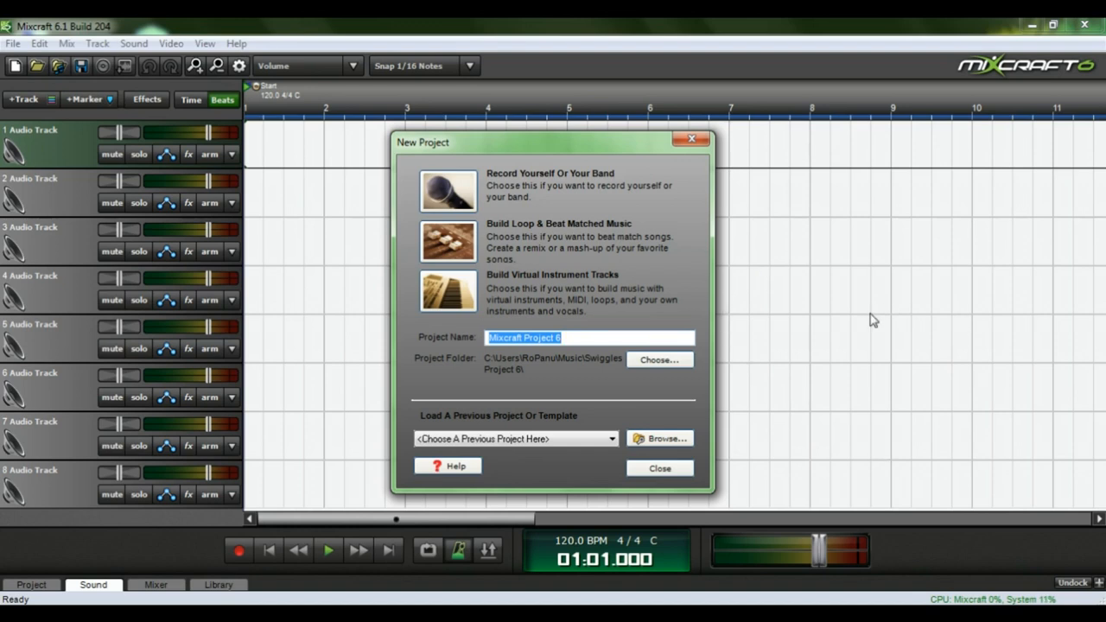
Step: Dismiss the new project prompt and delete seven audio tracks, keeping only one
left_click(690, 141)
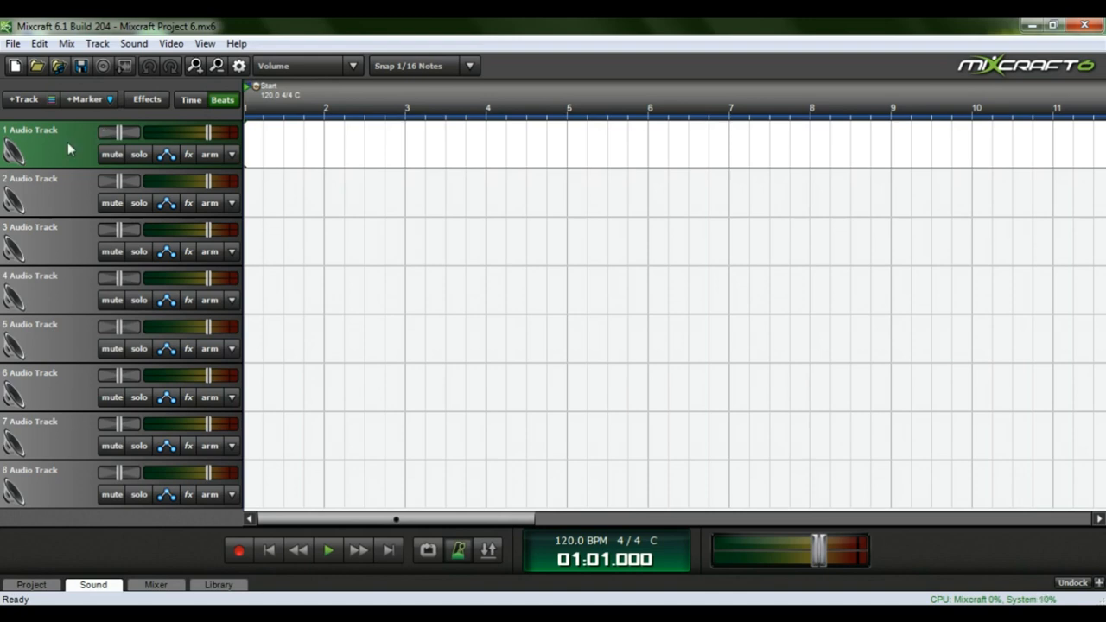
key("Delete")
key("Delete")
key("Delete")
key("Delete")
key("Delete")
key("Delete")
key("Delete")
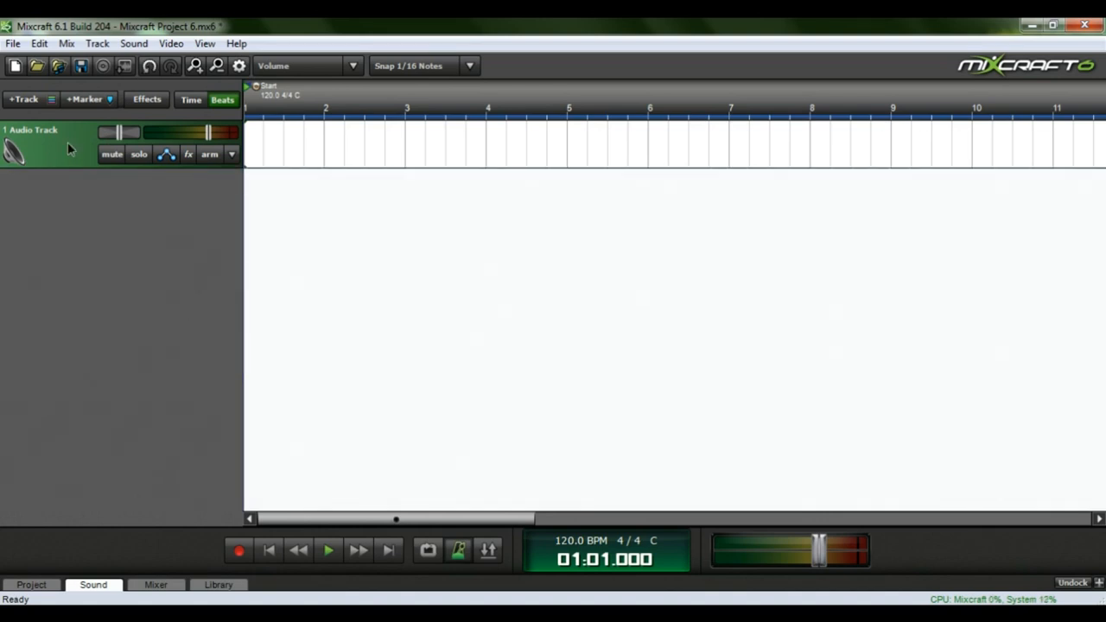
Step: Insert a virtual instrument track beside the remaining audio track
right_click(68, 142)
mouse_move(141, 153)
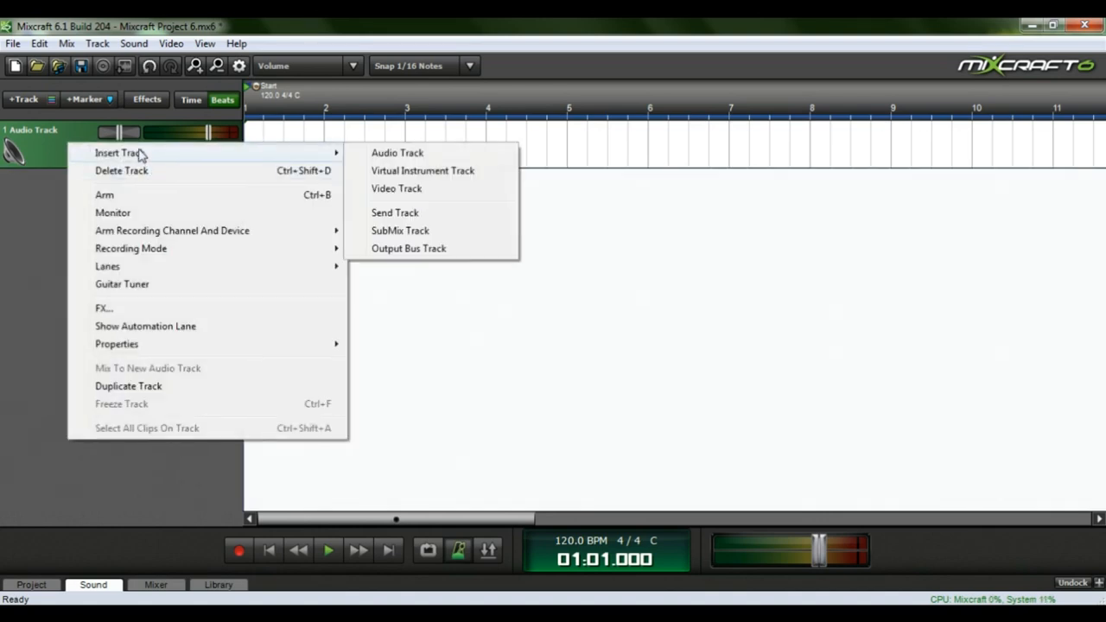
left_click(415, 173)
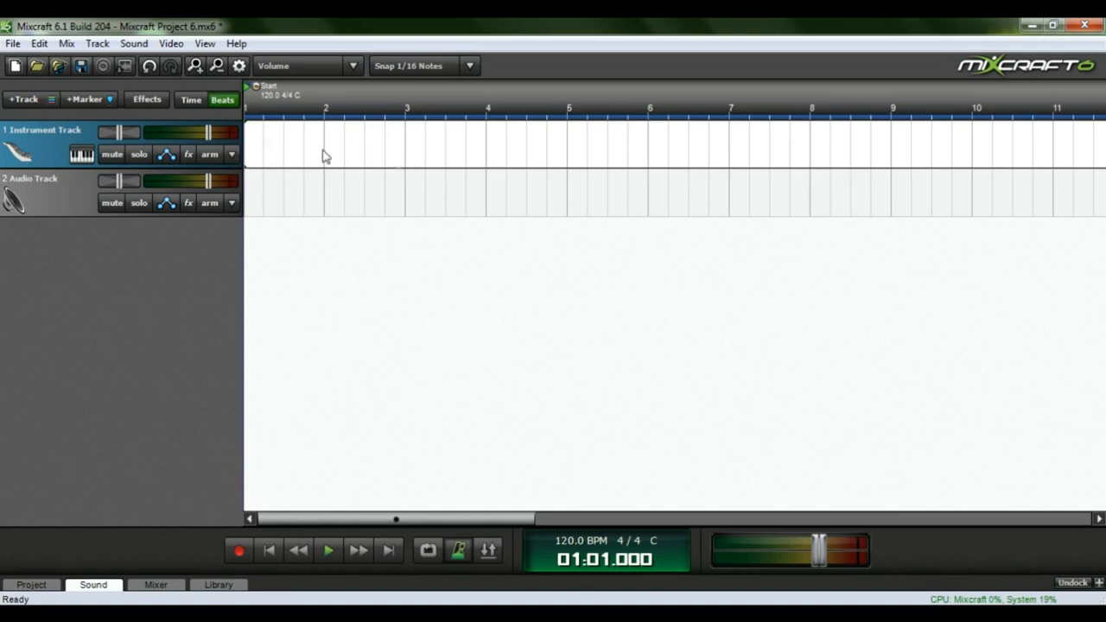
Step: Assign the Superior Drummer VSTi instrument to the instrument track and open its editing window
left_click(83, 154)
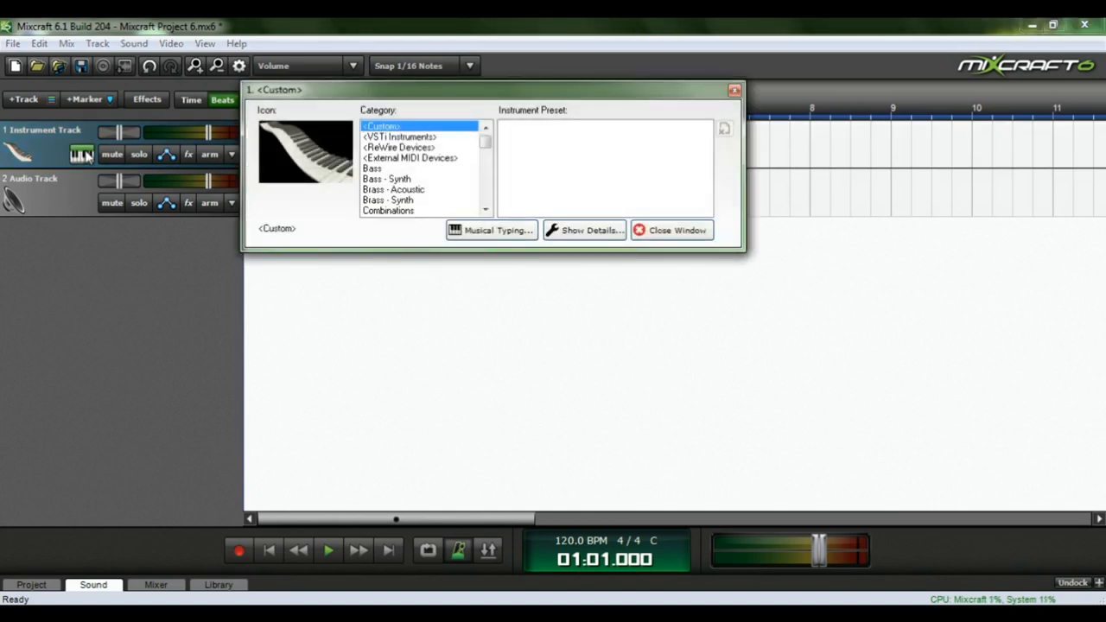
left_click(408, 138)
left_click_drag(707, 160, 707, 191)
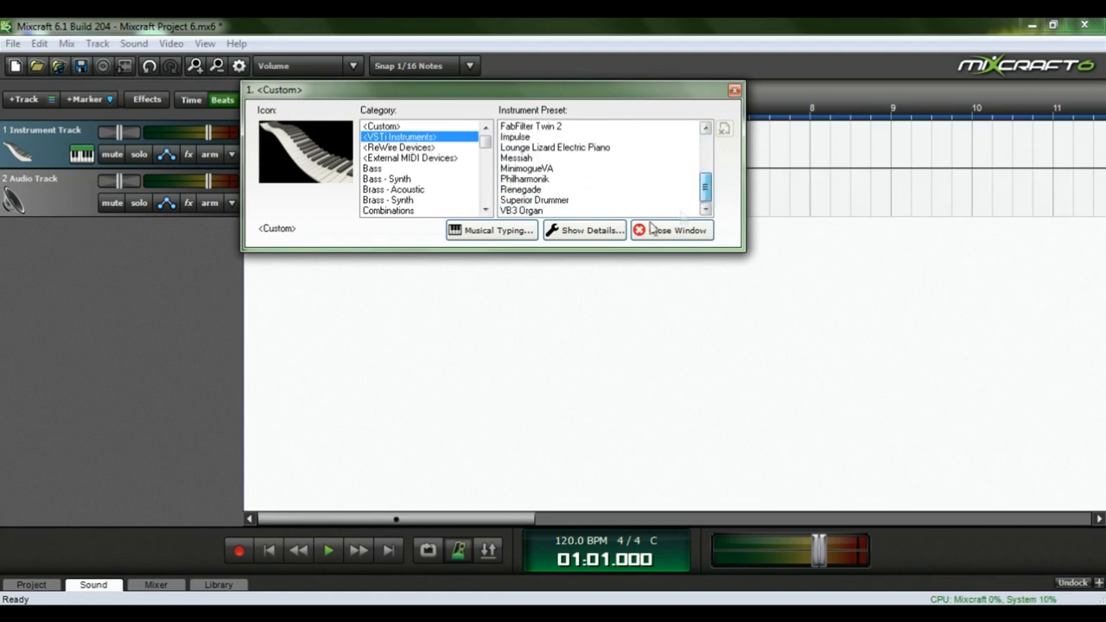
left_click(543, 201)
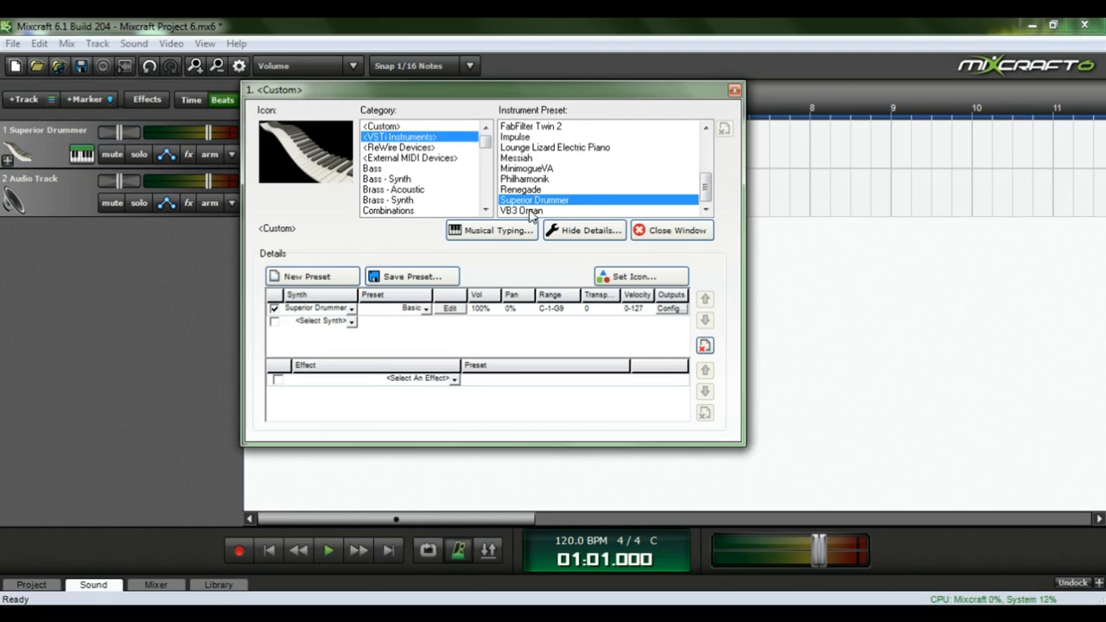
left_click(448, 310)
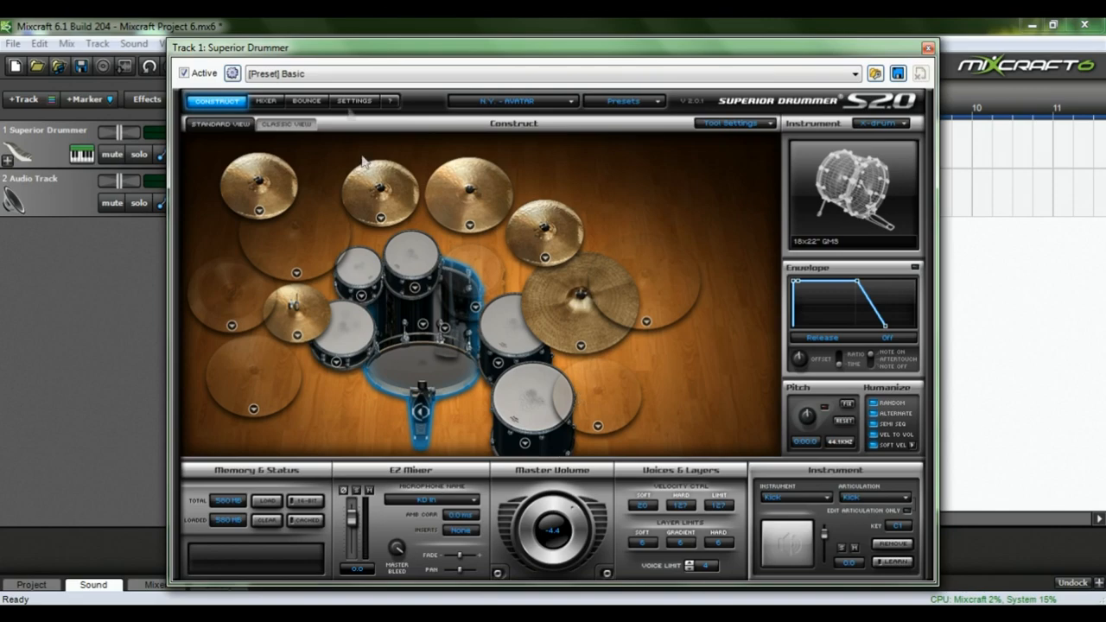
mouse_move(316, 54)
left_mouse_down()
mouse_move(320, 66)
mouse_move(309, 46)
left_mouse_up()
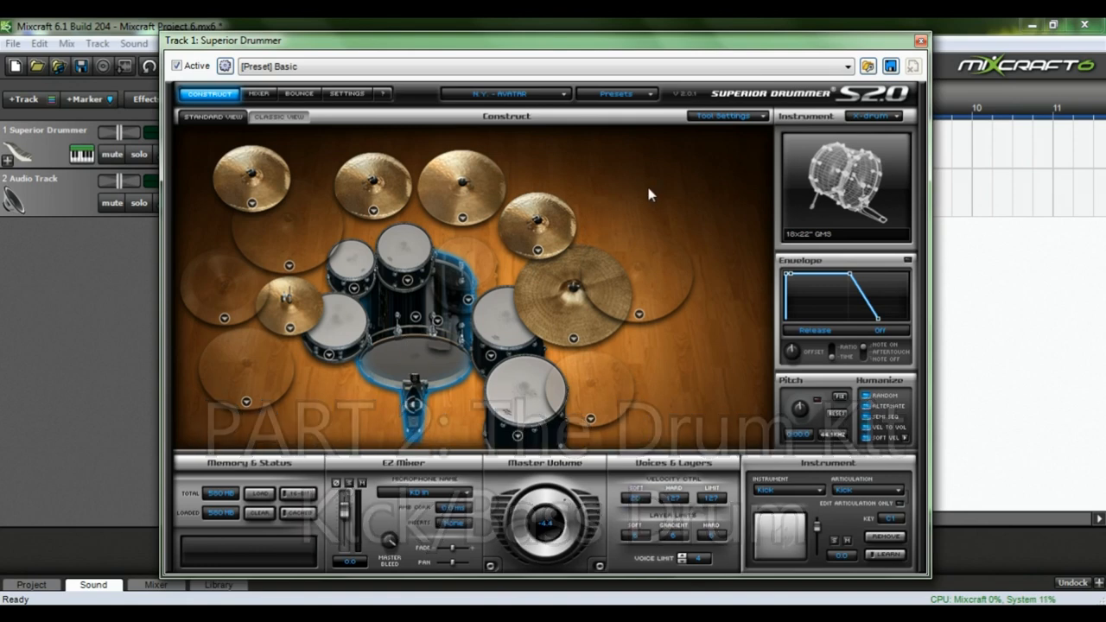
Step: Audition the kick drum, the snare and the closed hi-hat on the virtual drum kit
left_click(410, 364)
left_click(410, 364)
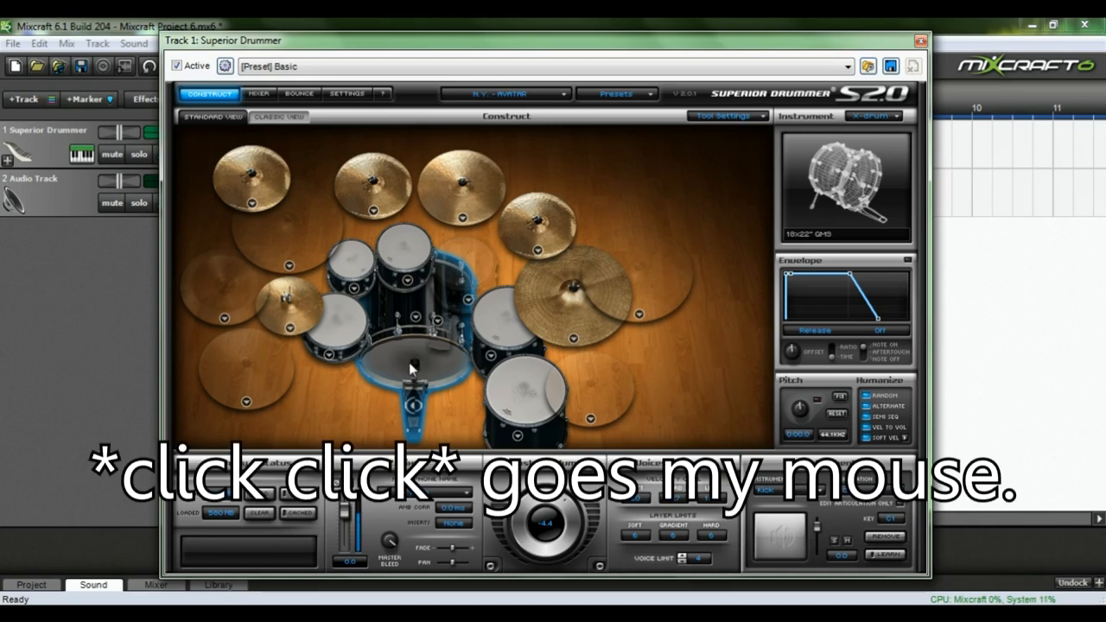
left_click(409, 364)
left_click(409, 364)
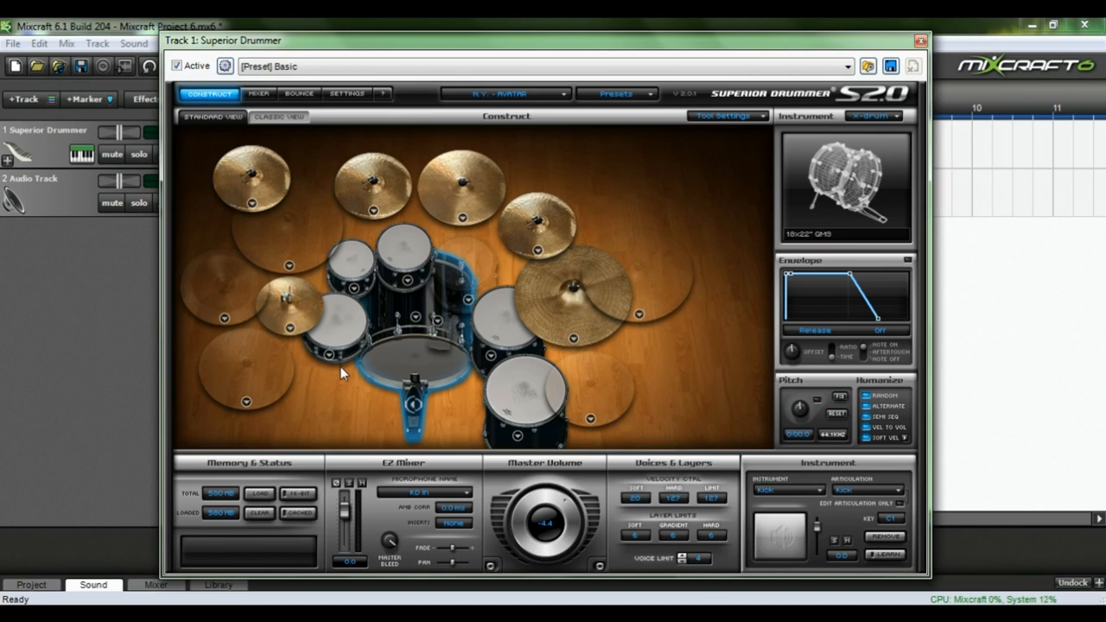
left_click(342, 327)
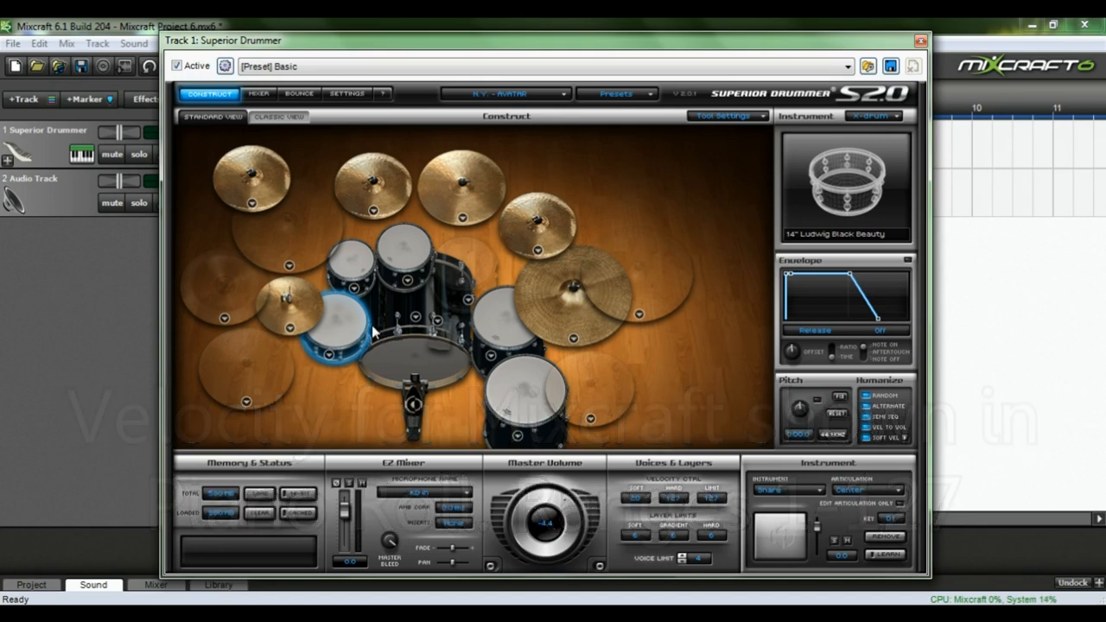
left_click(314, 320)
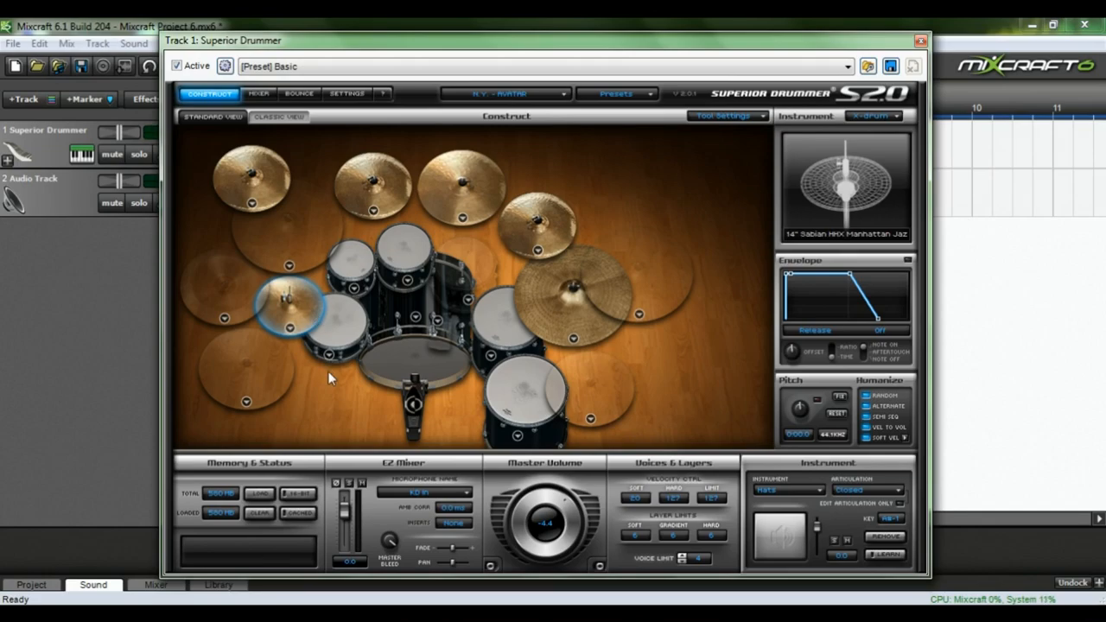
Step: Audition two of the crash cymbals on the kit and close the drum instrument's windows
mouse_move(308, 44)
left_mouse_down()
mouse_move(377, 70)
mouse_move(346, 57)
mouse_move(289, 64)
mouse_move(288, 52)
left_mouse_up()
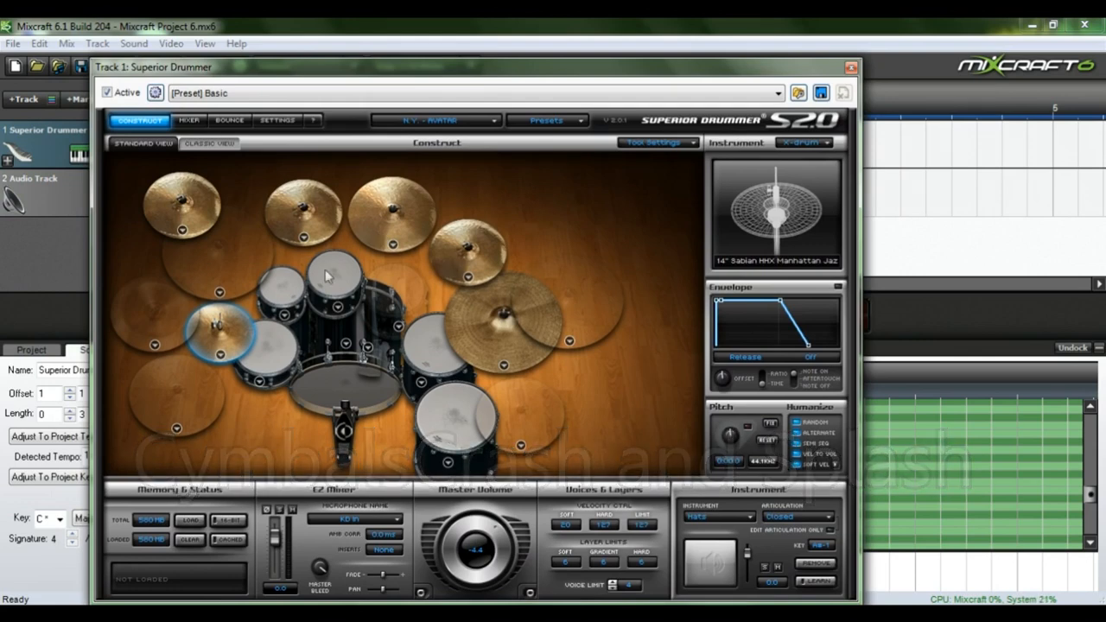
left_click(195, 226)
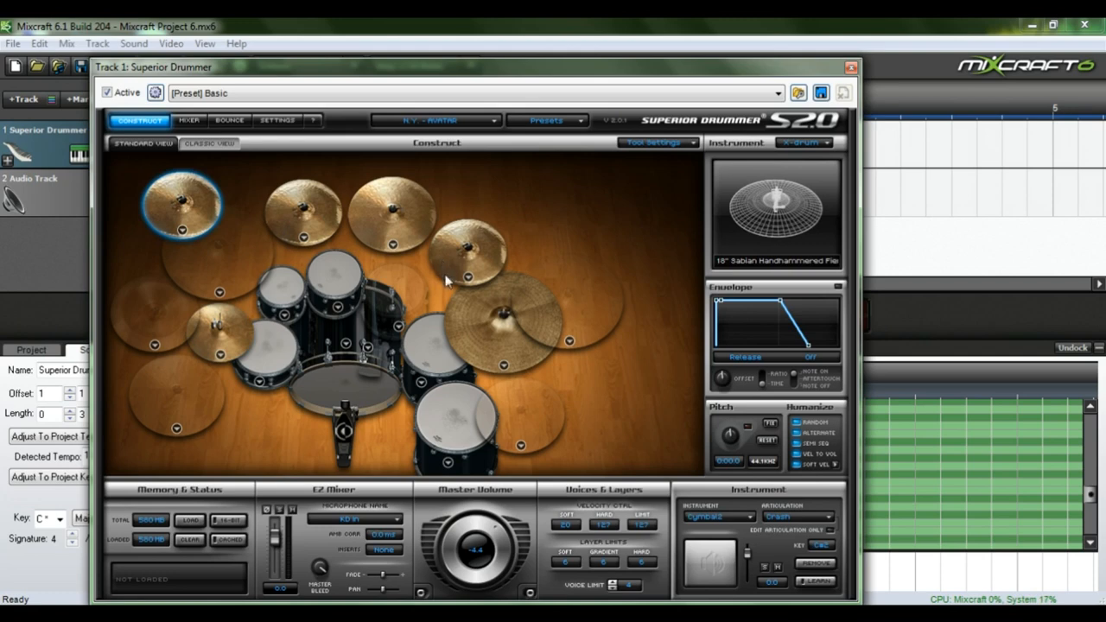
left_click(271, 218)
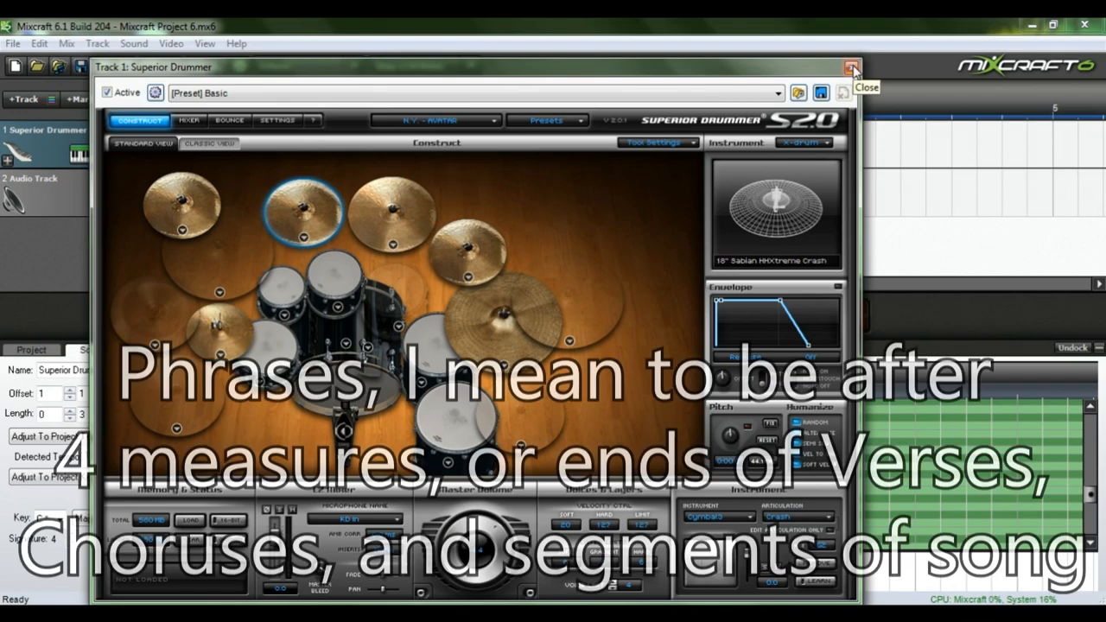
left_click(852, 69)
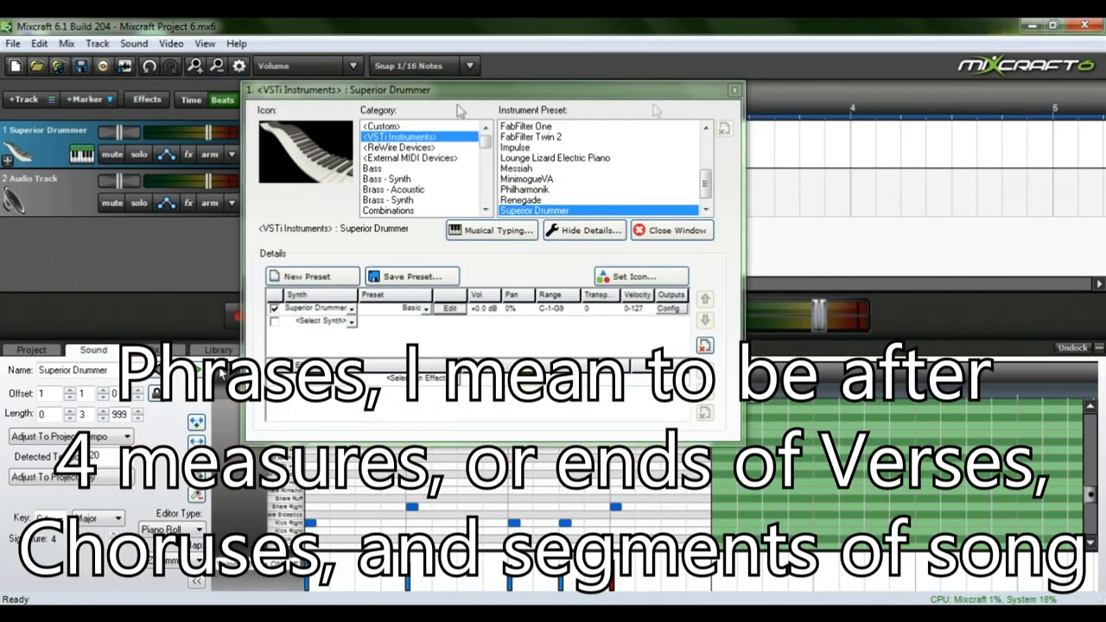
left_click(734, 92)
Step: Paste a copy of the one-measure drum clip at measure 4 and loop the original clip through measure 3
left_click(333, 127)
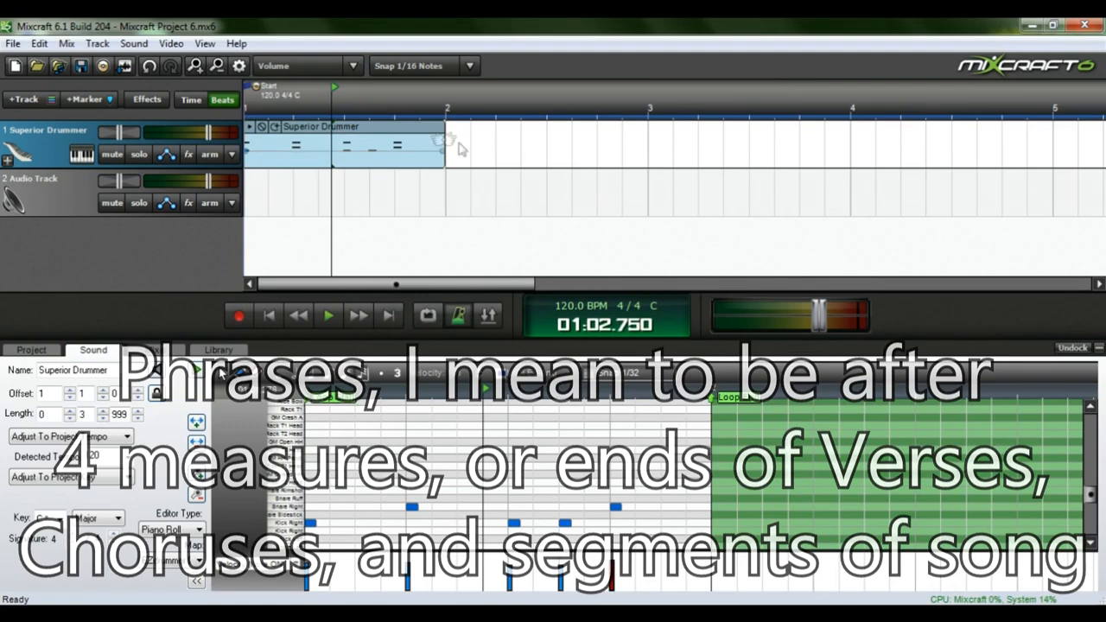
scroll(458, 147, "down", 2)
left_click(488, 128)
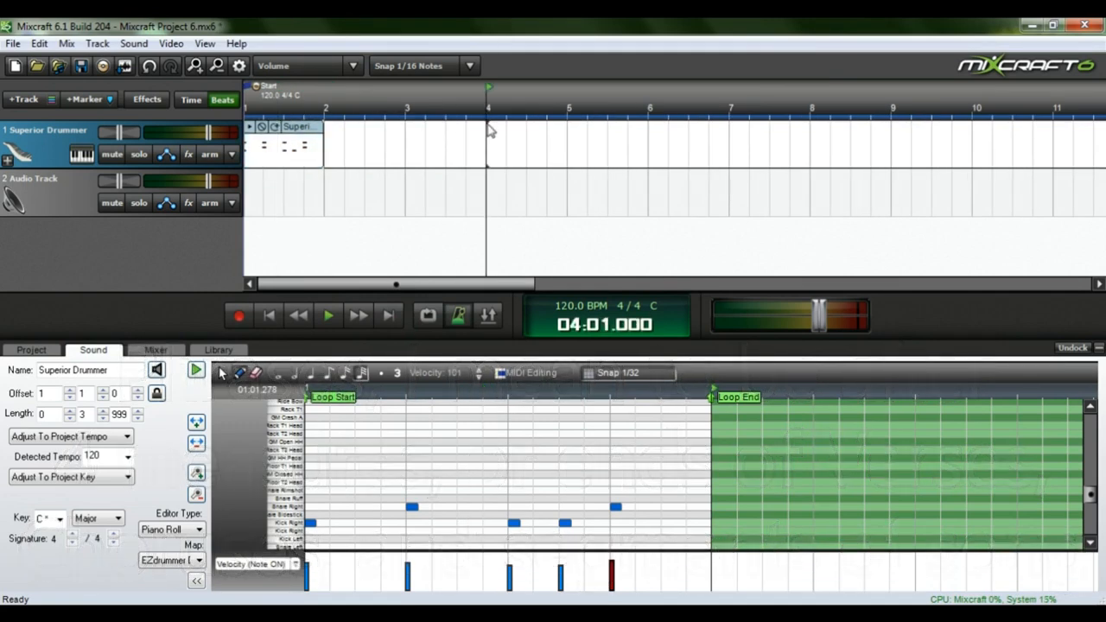
key("ctrl+v")
double_click(278, 128)
left_click(440, 145)
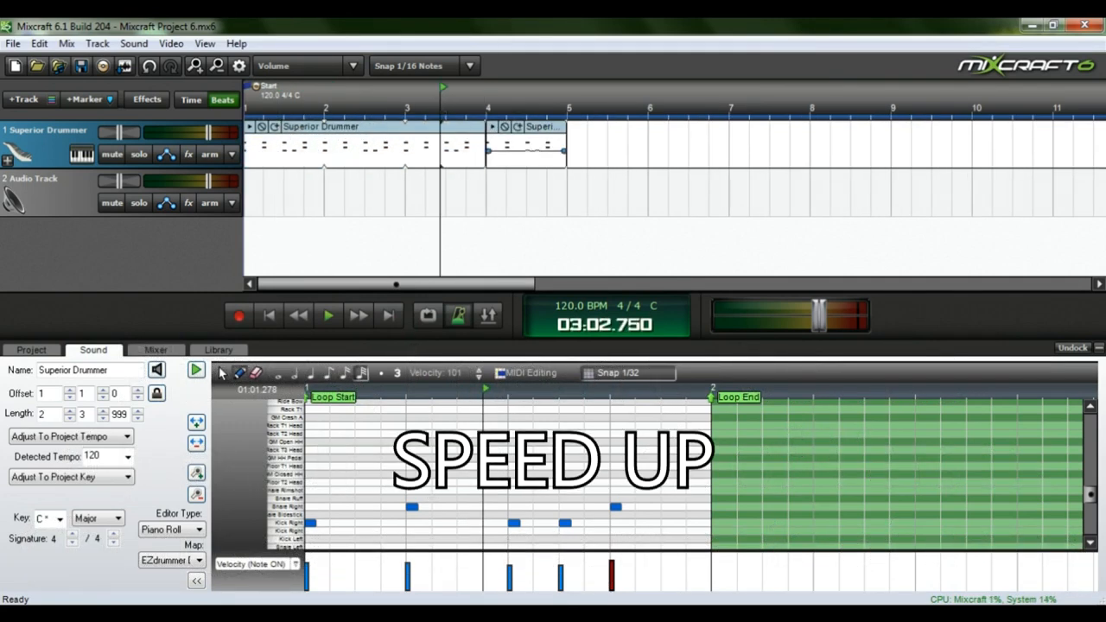
Step: Add a Kick Right note halfway through beat 4 and a crash 2 note on the next downbeat, setting the measure 4 clip's length to 1:0:250
left_click(536, 128)
scroll(321, 447, "down", 4)
key("space")
left_click(530, 490)
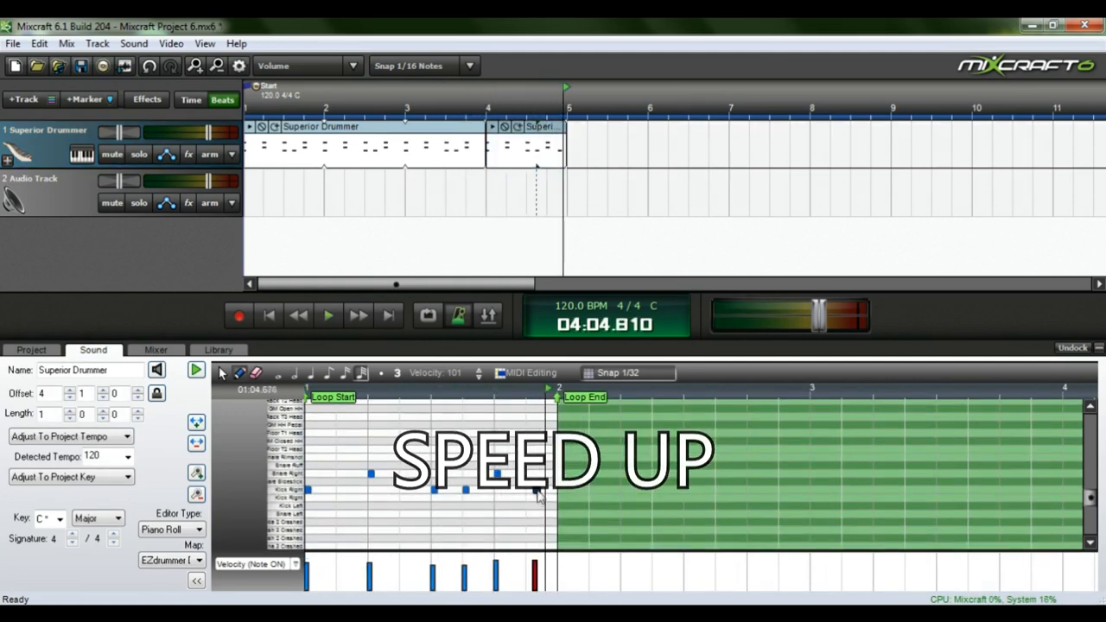
left_click(561, 539)
left_click_drag(647, 149, 571, 150)
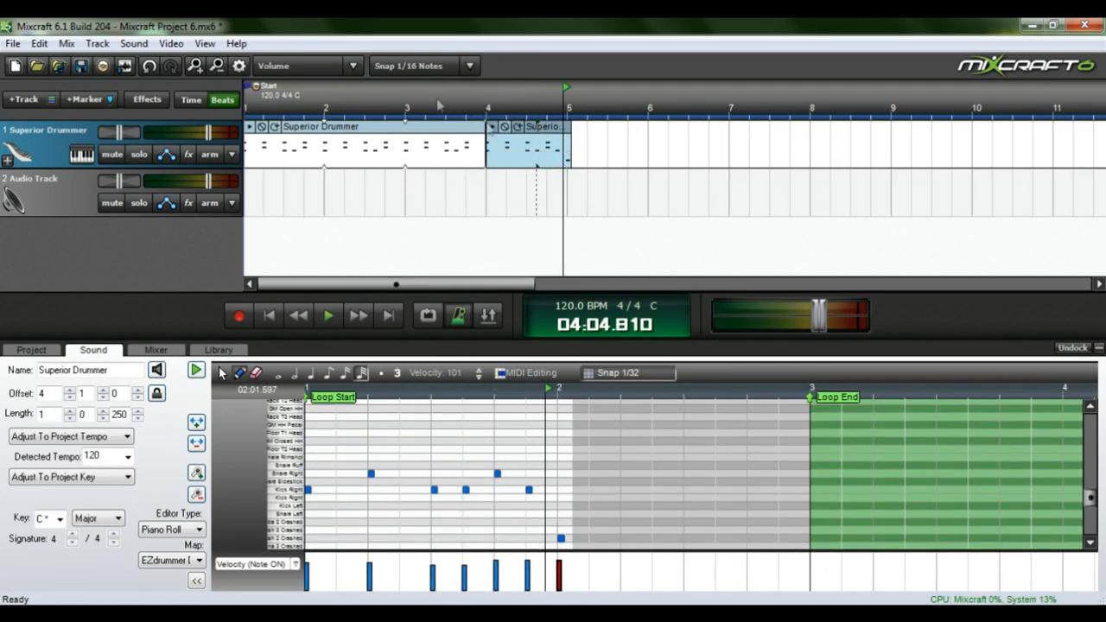
Step: Copy the looped drum clip from measures 1 to 3 and paste it at measure 5
left_click(380, 145)
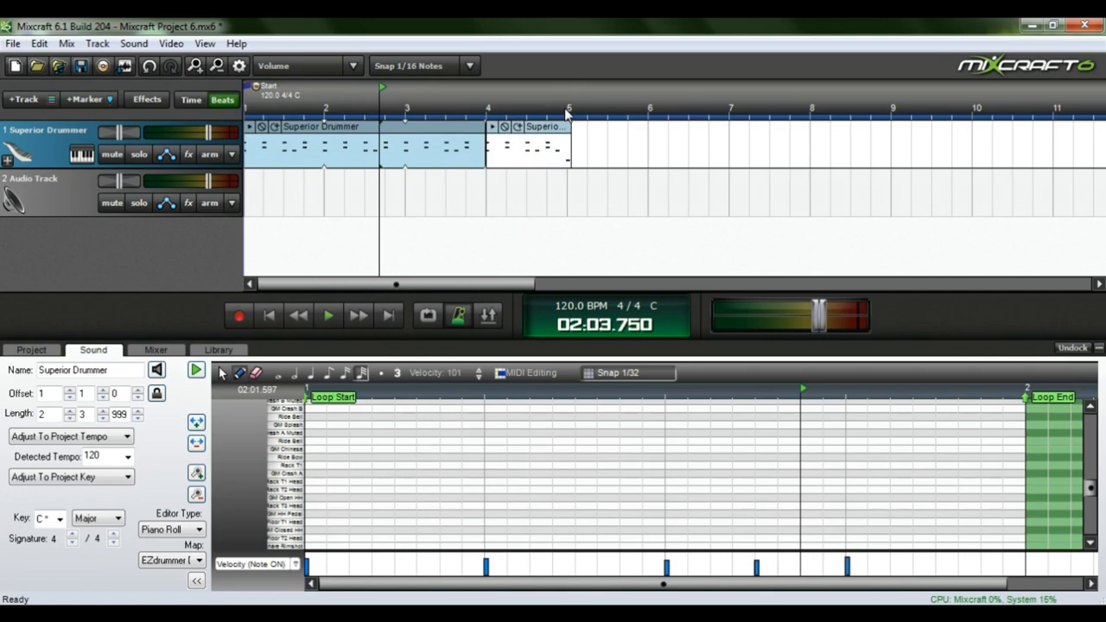
left_click(567, 110)
key("ctrl+v")
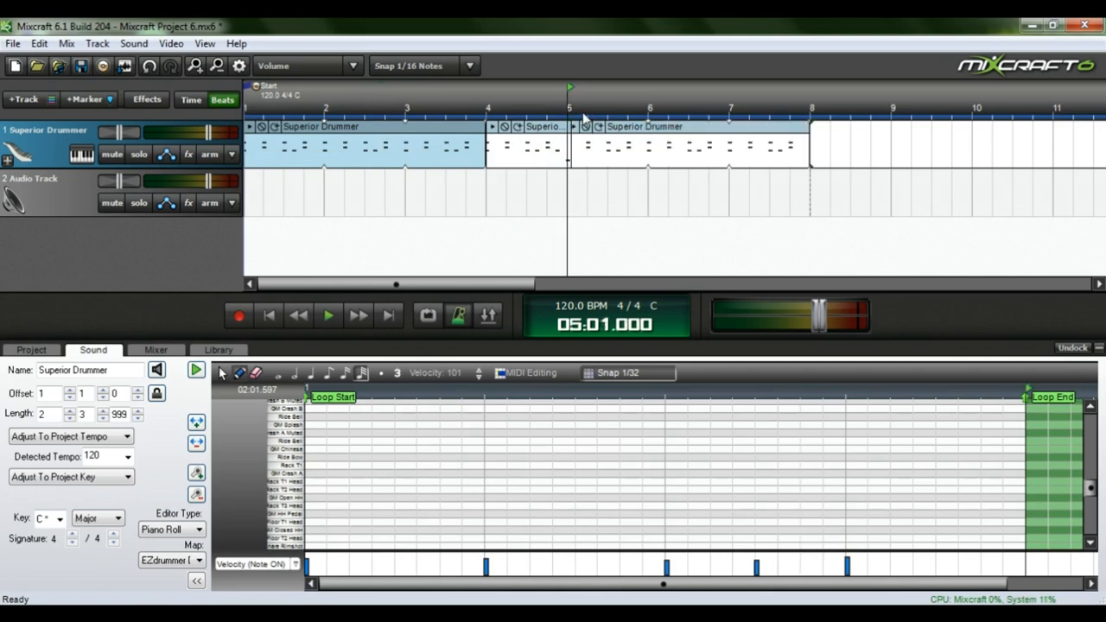
Step: Add a timeline marker named "Next phrase" at measure 5
right_click(567, 117)
left_click(605, 115)
type("Next phrase")
key("Return")
Step: Play the drum arrangement from the start into the second phrase
left_click(269, 315)
left_click(324, 315)
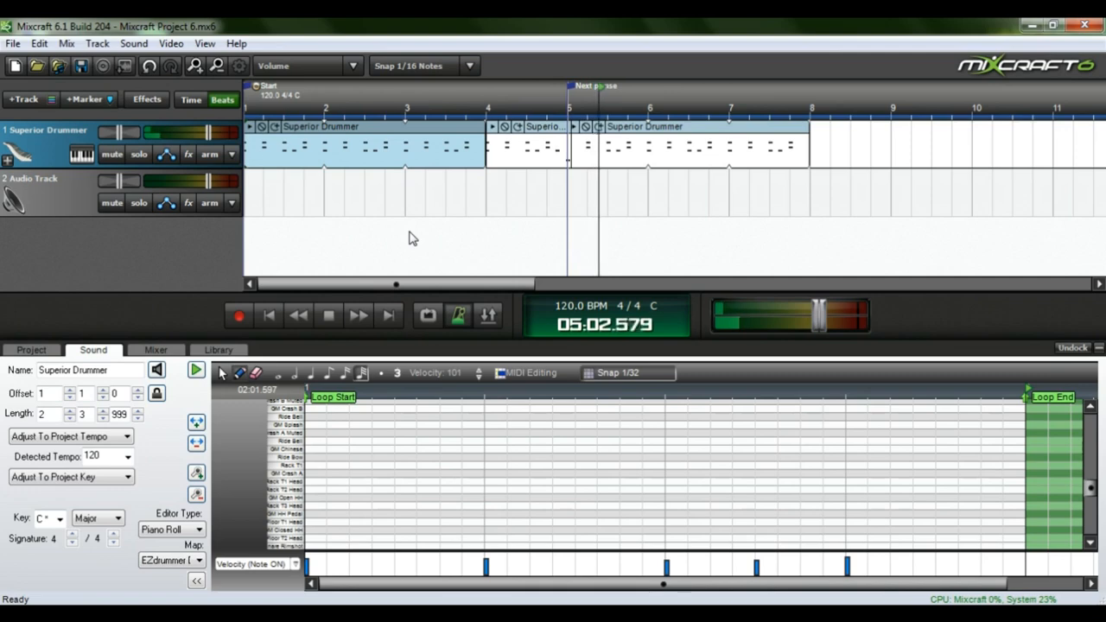
key("space")
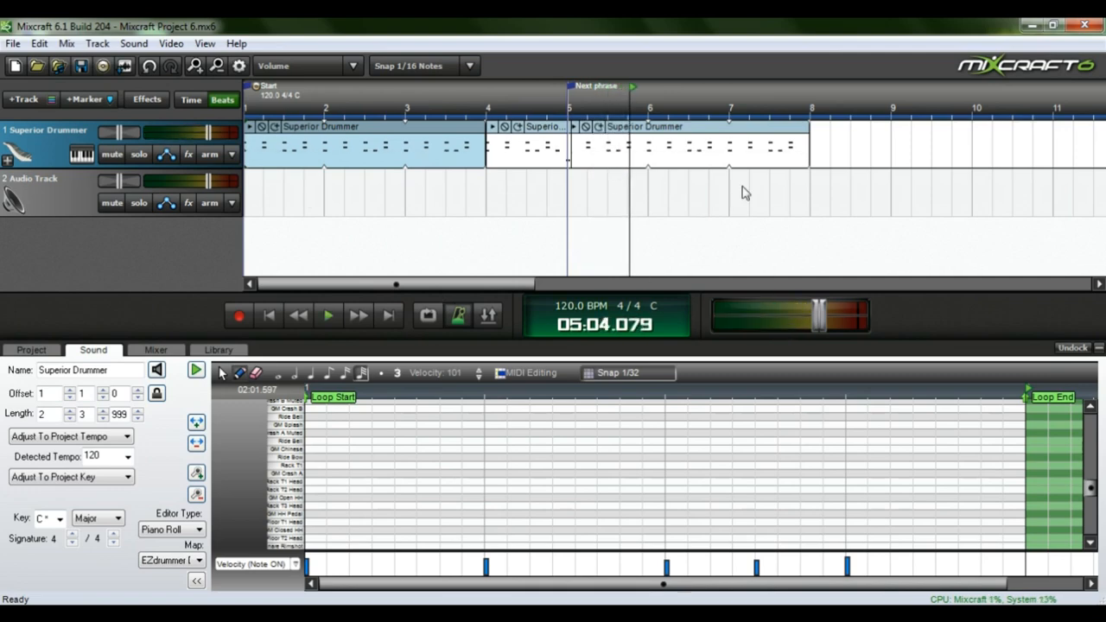
Step: Examine the measure 4 clip and its closing kick and crash notes leading into the next phrase
left_click(677, 134)
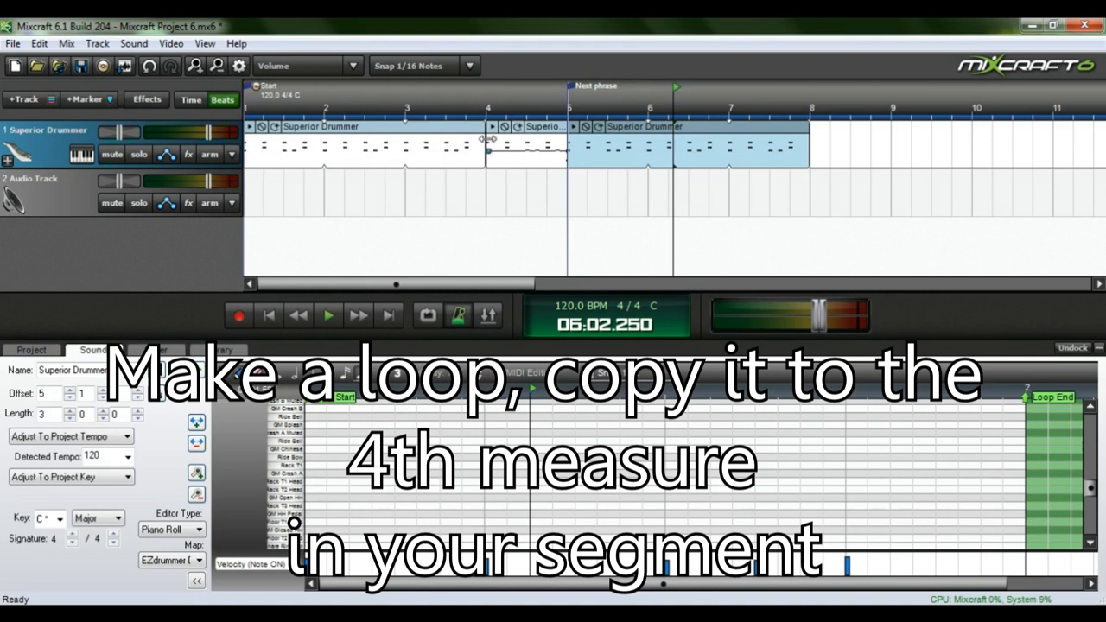
left_click_drag(489, 113, 567, 152)
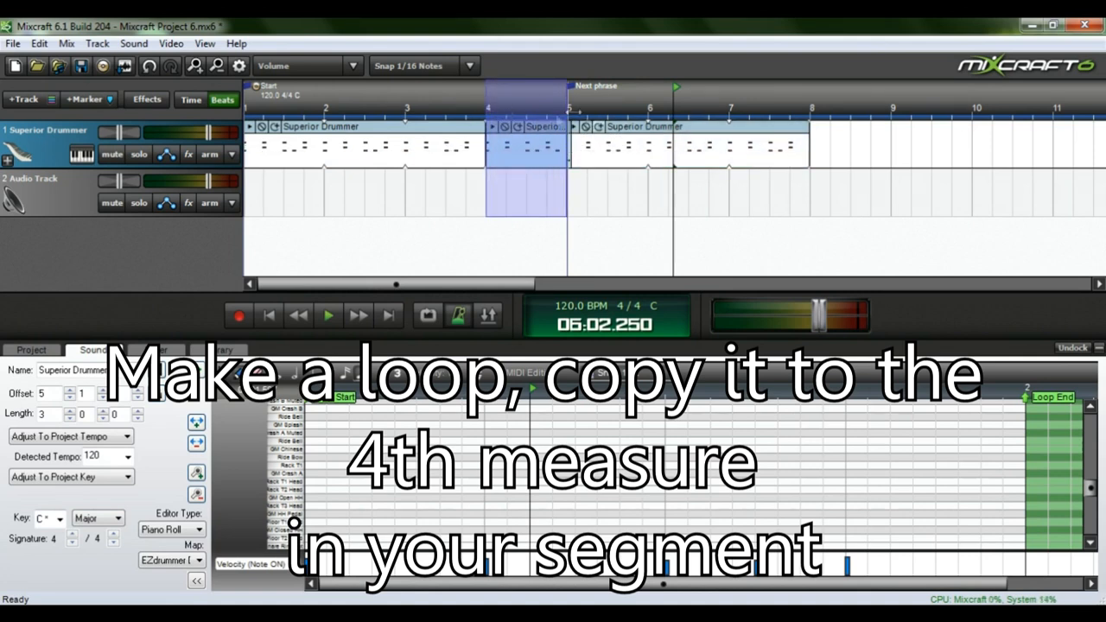
left_click(545, 132)
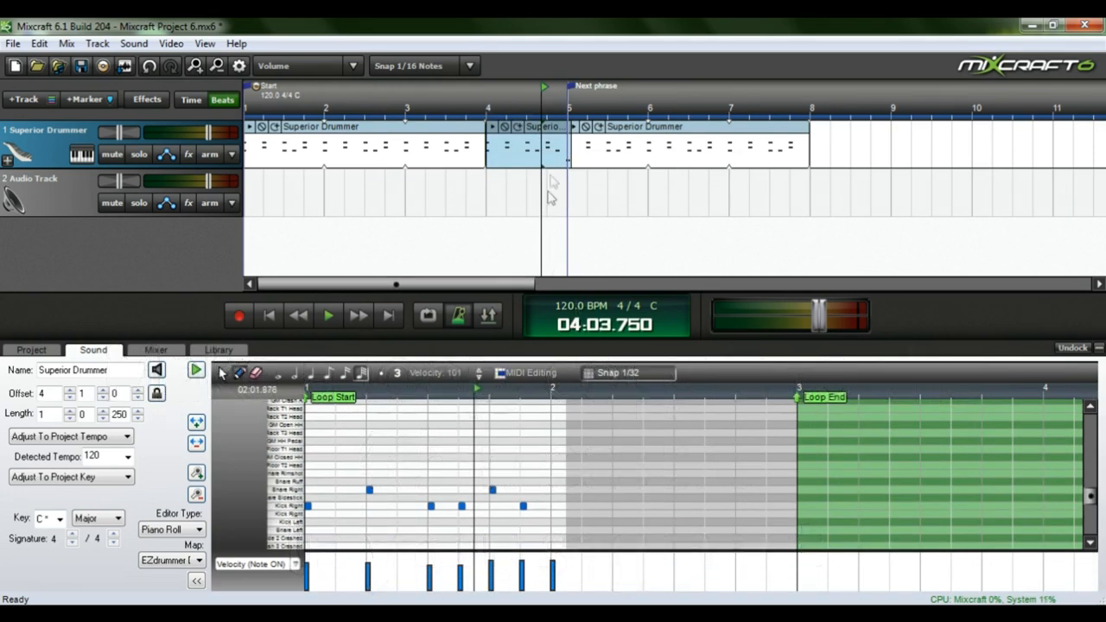
left_click(556, 108)
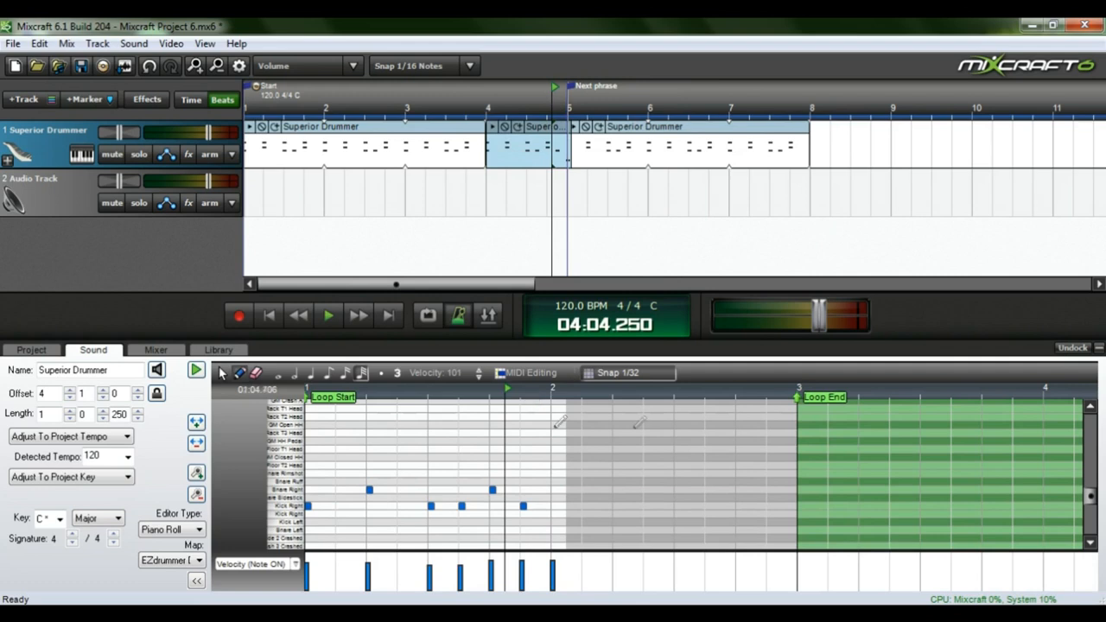
scroll(555, 502, "up", 4)
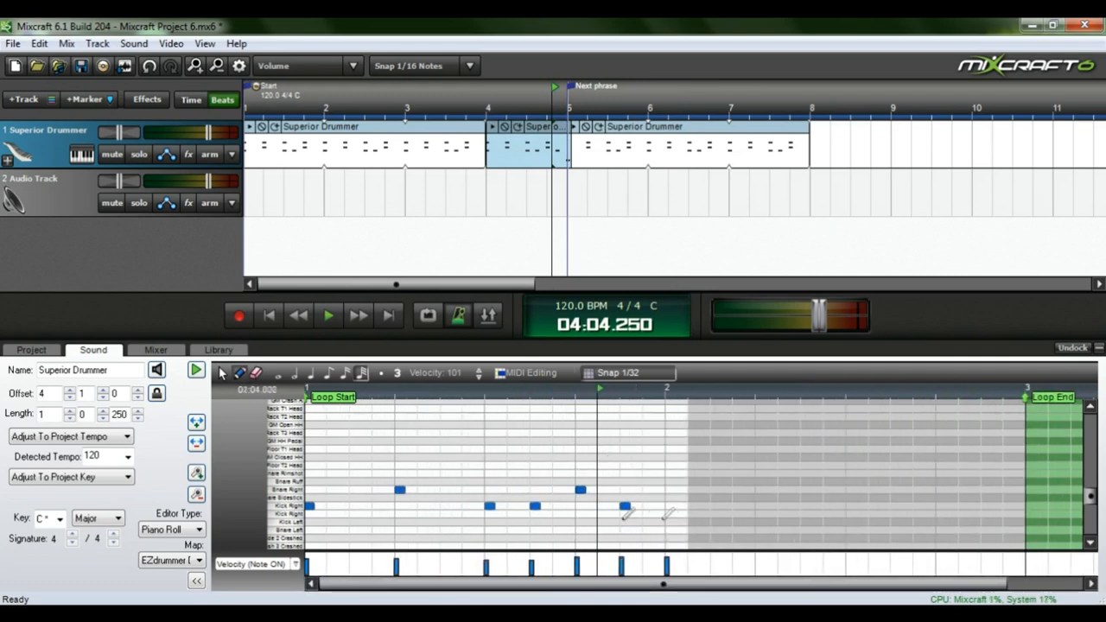
scroll(304, 497, "down", 5)
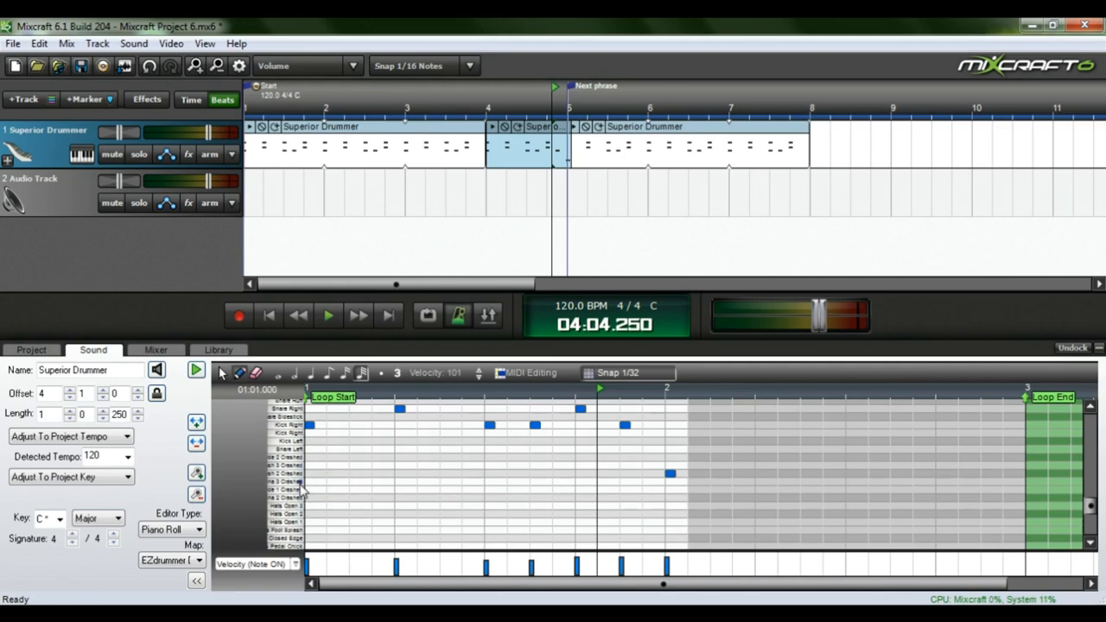
left_click(301, 490)
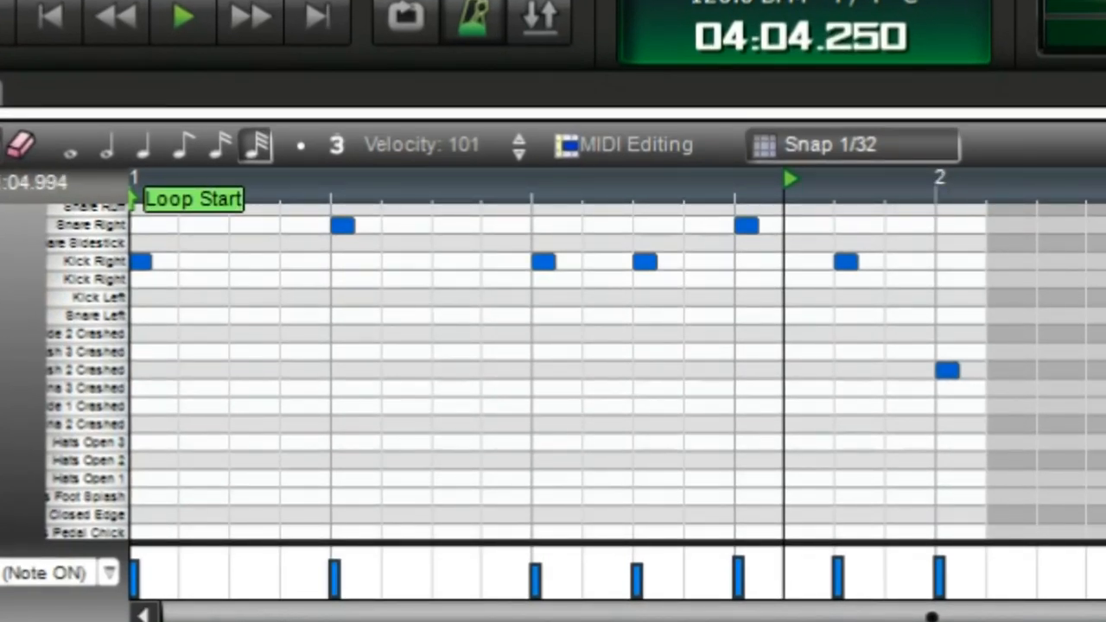
scroll(798, 216, "down", 2)
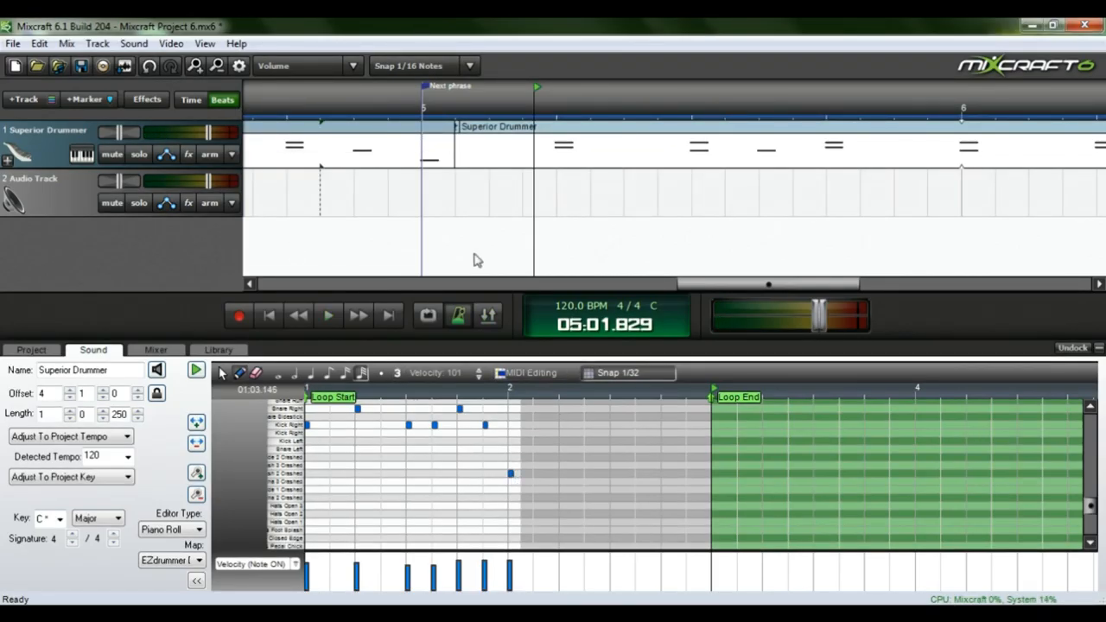
Step: Play the transition from the end of measure 4 into the second phrase and return to the start
left_click(512, 130)
scroll(512, 128, "down", 2)
scroll(512, 128, "down", 4)
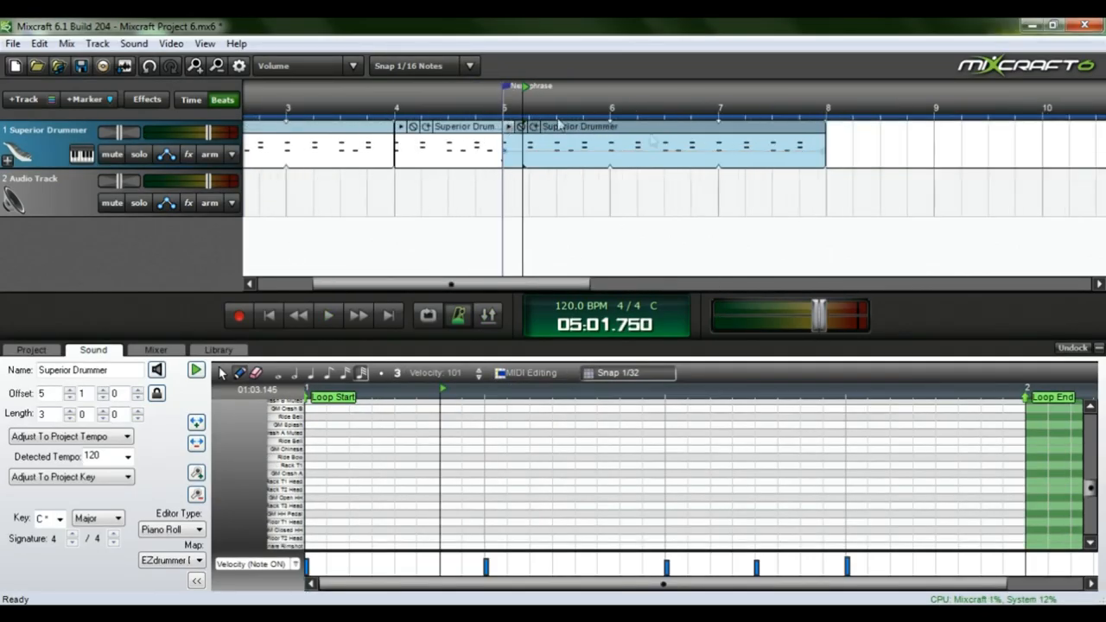
scroll(454, 128, "down", 4)
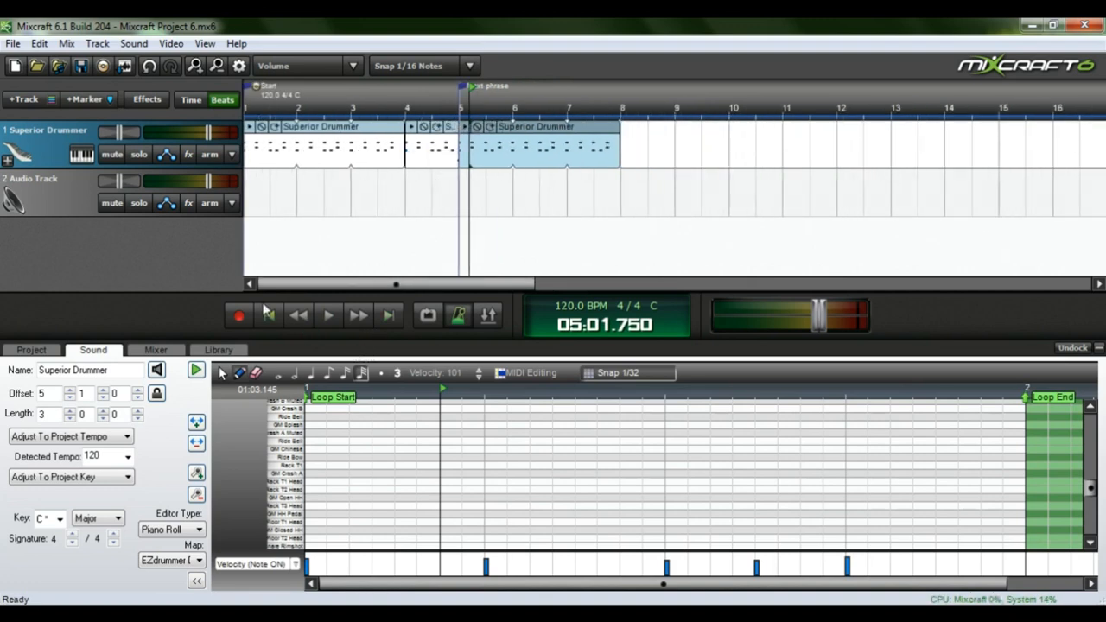
scroll(486, 104, "up", 1)
left_click(485, 104)
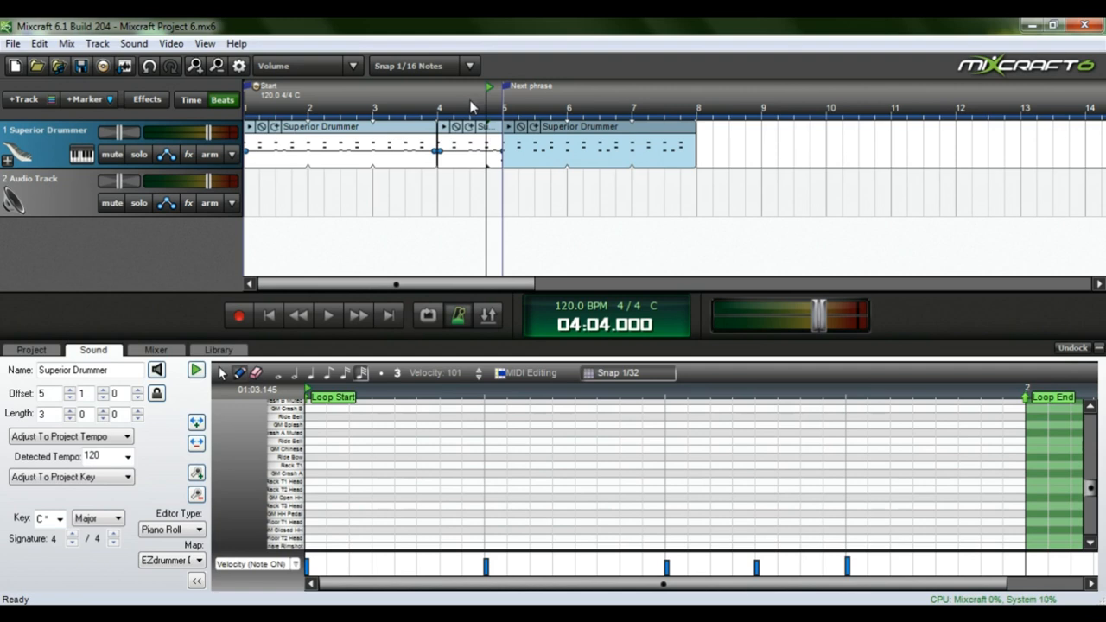
key("space")
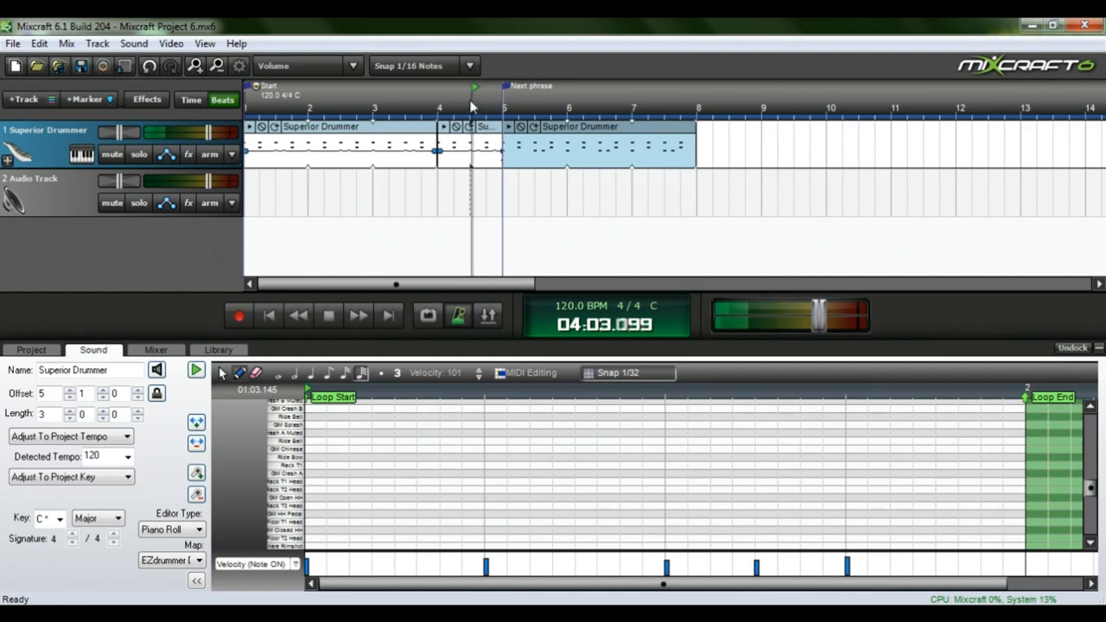
key("space")
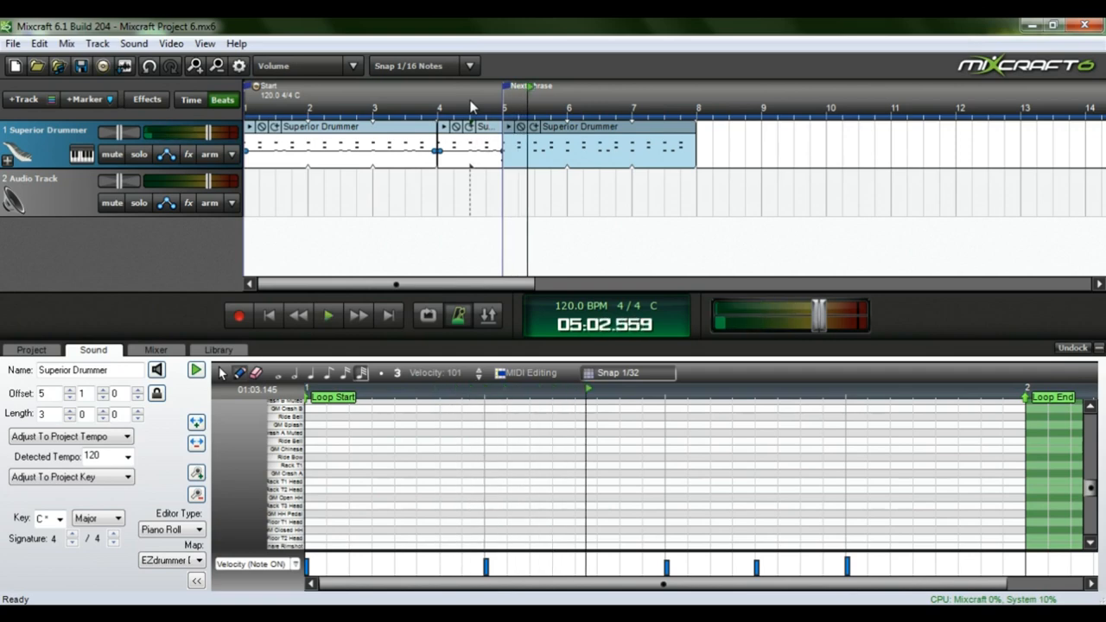
left_click(273, 323)
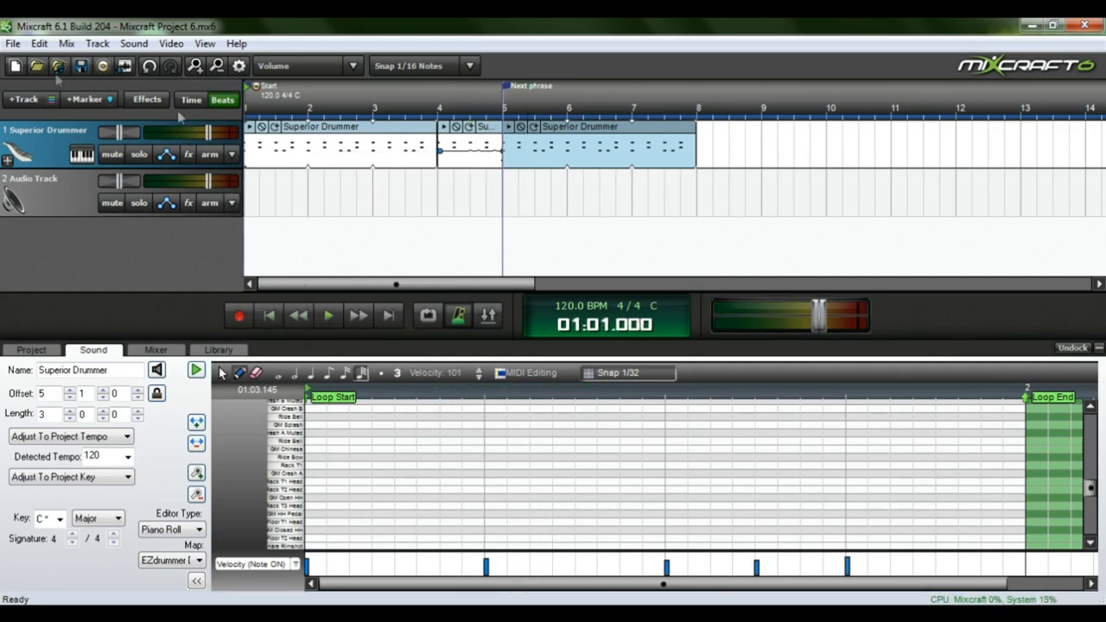
Step: Bring up the Superior Drummer kit editor and audition the rack and floor toms for use in a fill
left_click(82, 155)
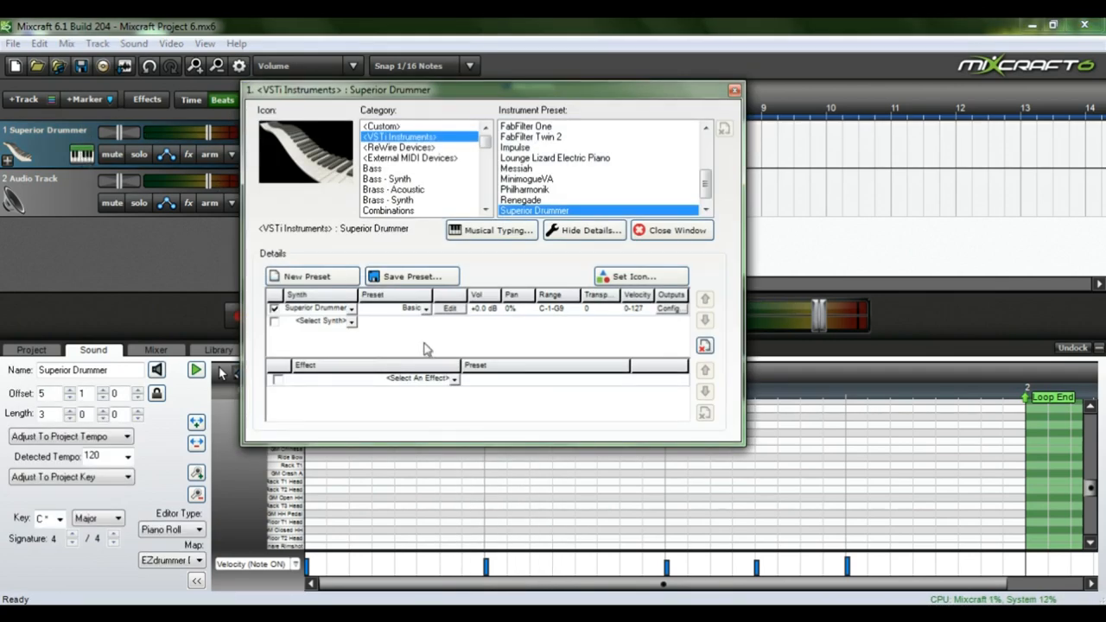
left_click(450, 308)
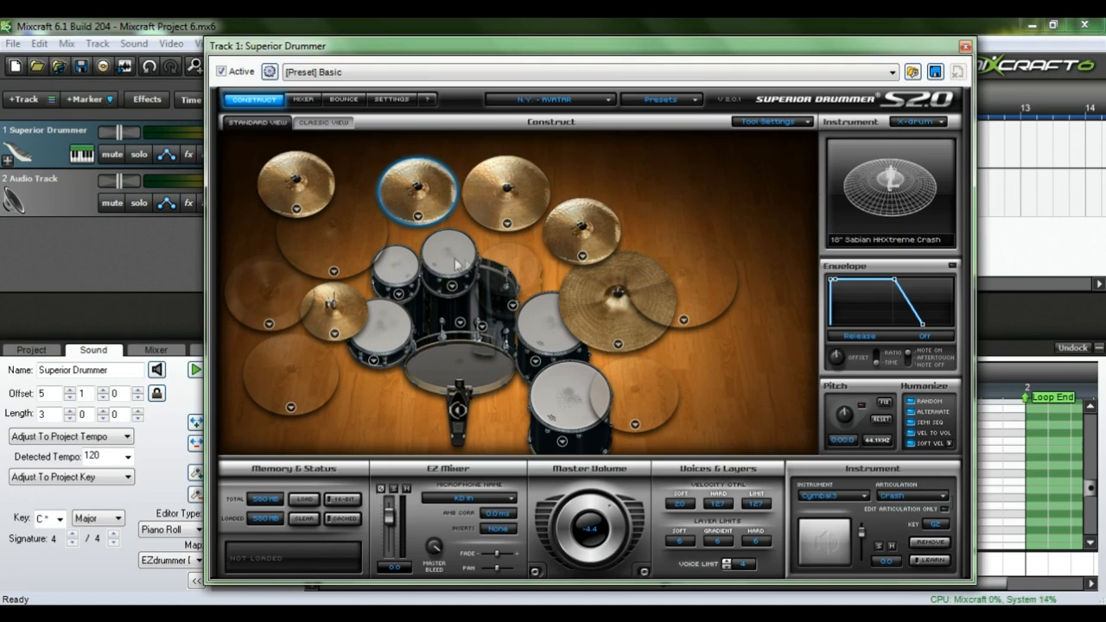
left_click(398, 266)
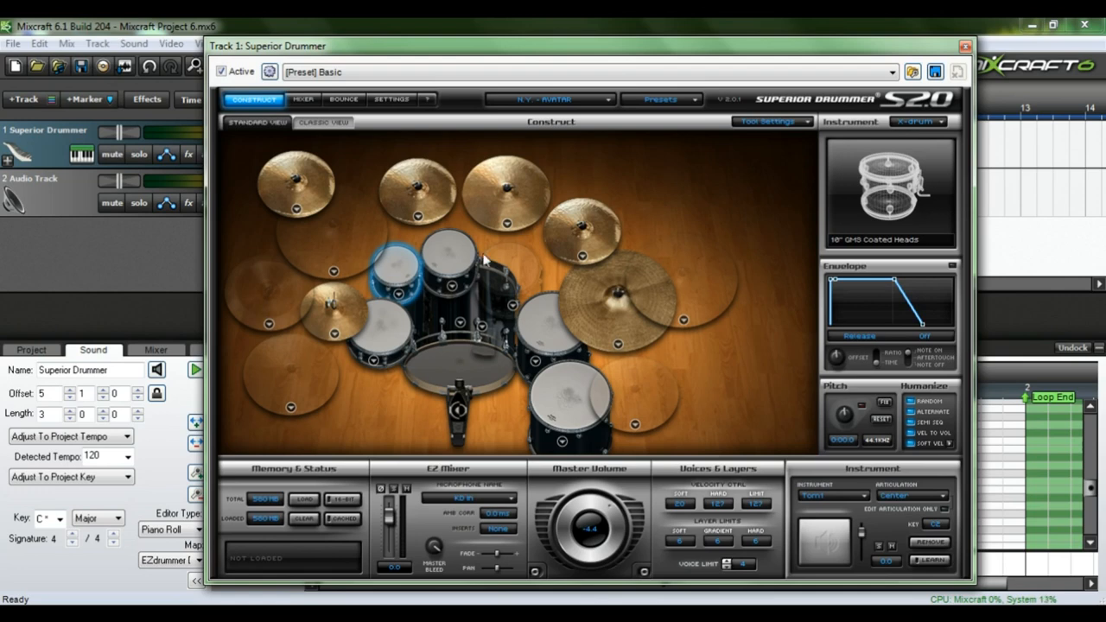
left_click(395, 275)
left_click(394, 264)
left_click(454, 260)
left_click(454, 259)
left_click(548, 322)
left_click_drag(686, 45, 684, 228)
left_click(737, 92)
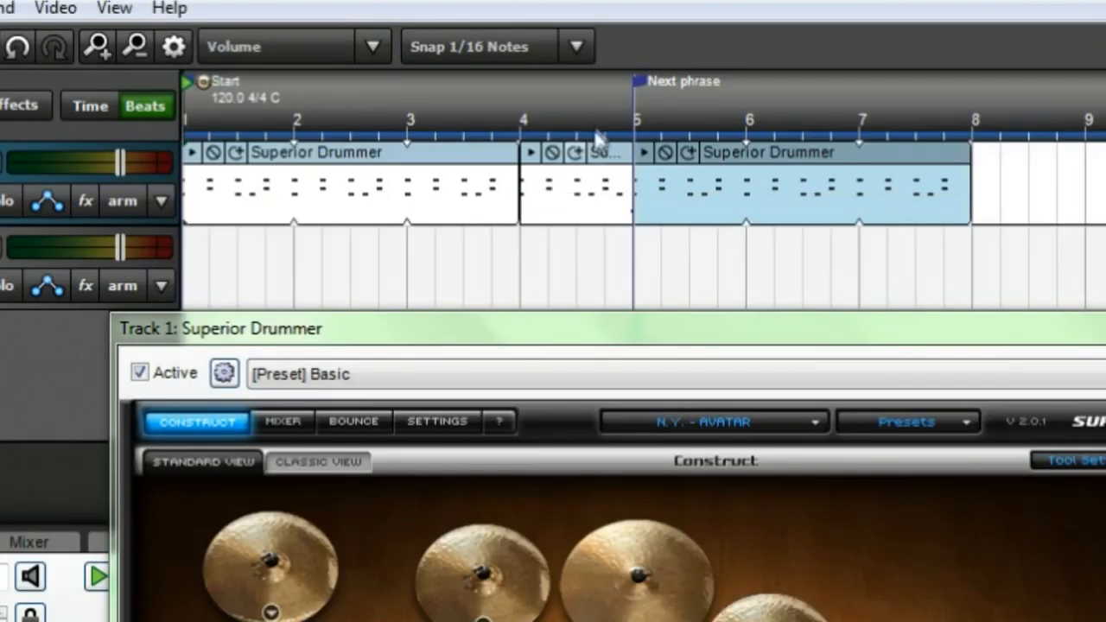
Step: Select the measure 4 drum clip and add a timeline marker named "Fill" at measure 4
double_click(565, 132)
left_click(613, 157)
left_click(638, 577)
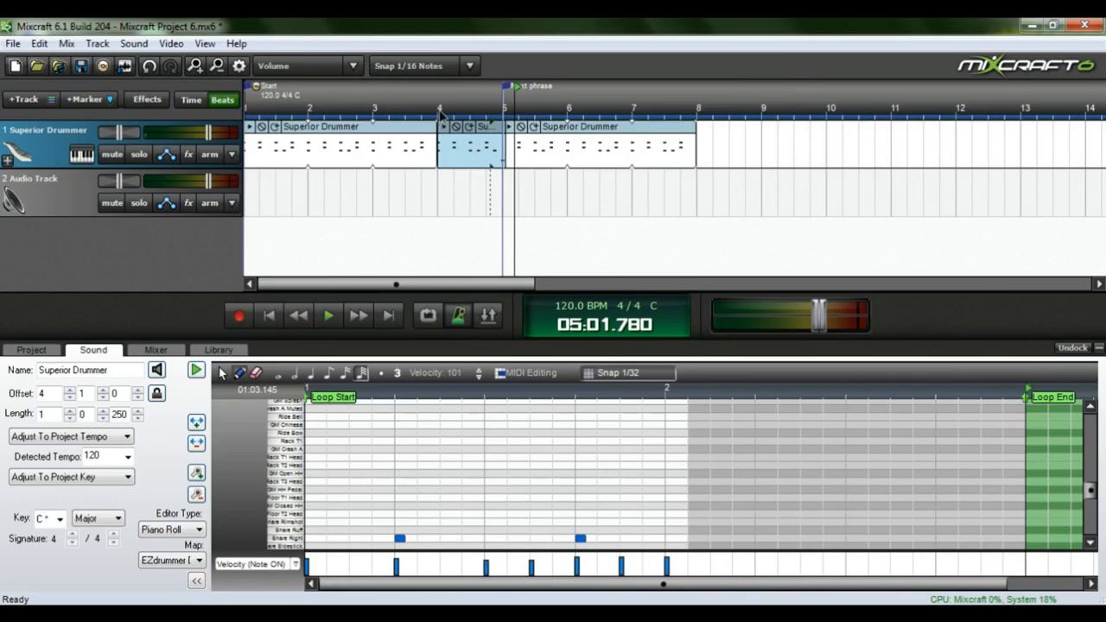
left_click(439, 116)
right_click(439, 116)
left_click(491, 129)
type("Fill")
key("Return")
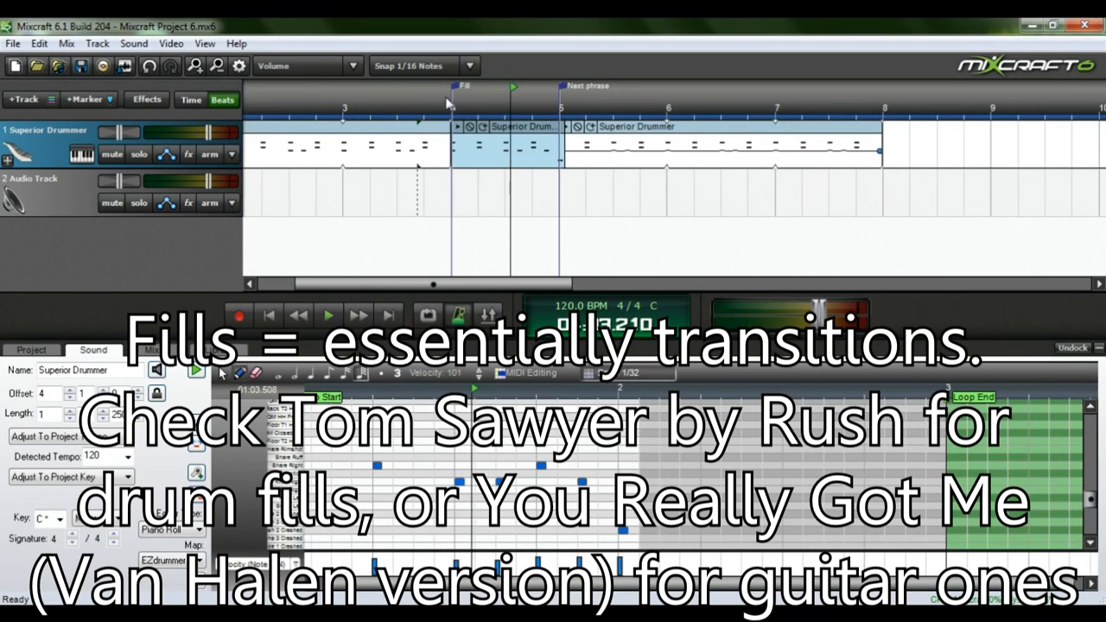
Step: Remove the crash note at the end of the measure 4 clip and play the transition without it
left_click(446, 118)
scroll(449, 457, "down", 1)
scroll(449, 458, "up", 1)
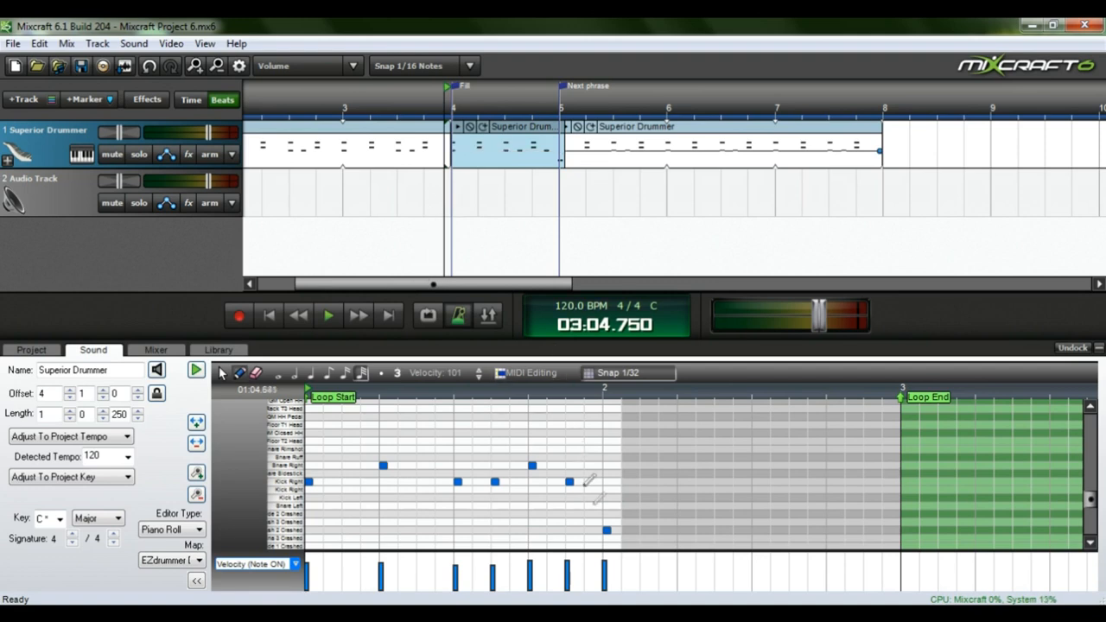
left_click(612, 530)
key("space")
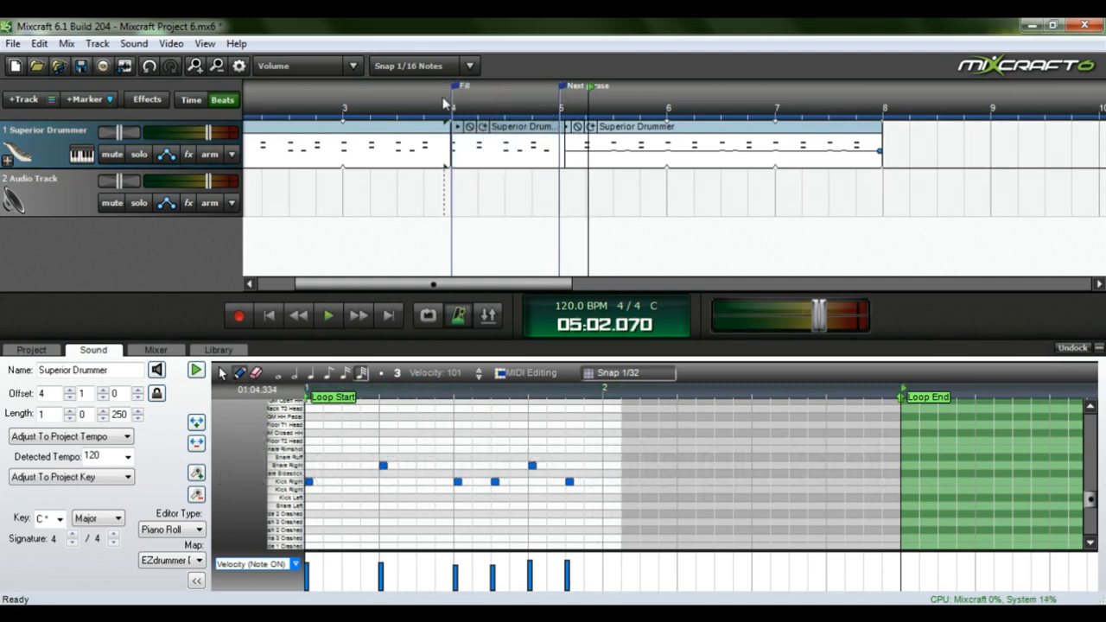
key("space")
key("space")
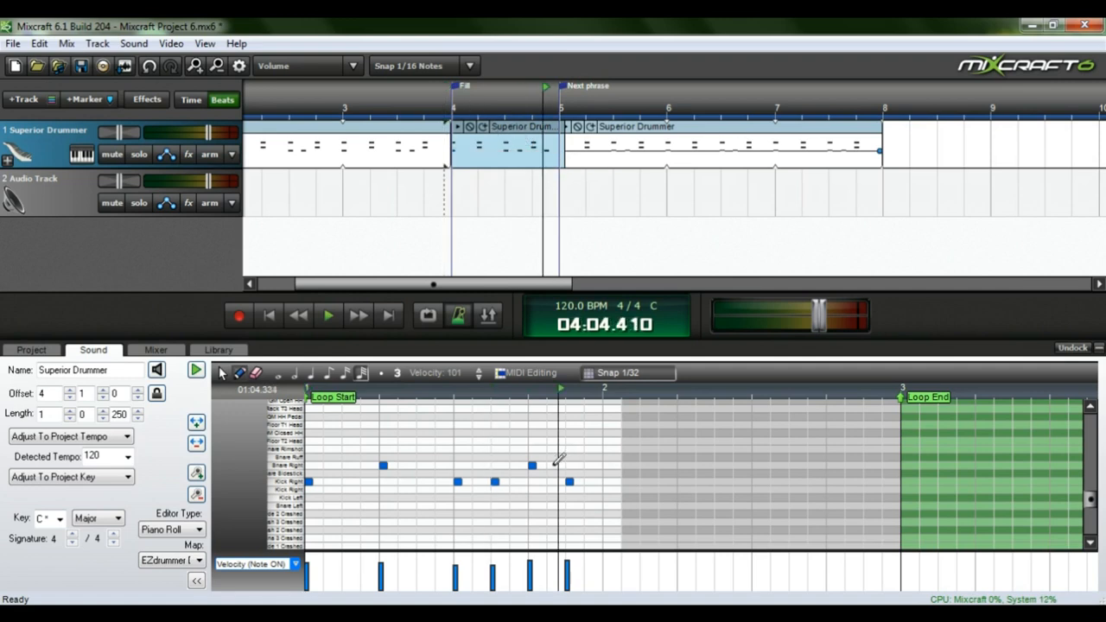
Step: Add one extra Snare Right note and two Rack T3 Head notes on the measure 4 clip's last beat, and play the fill
left_click(551, 466)
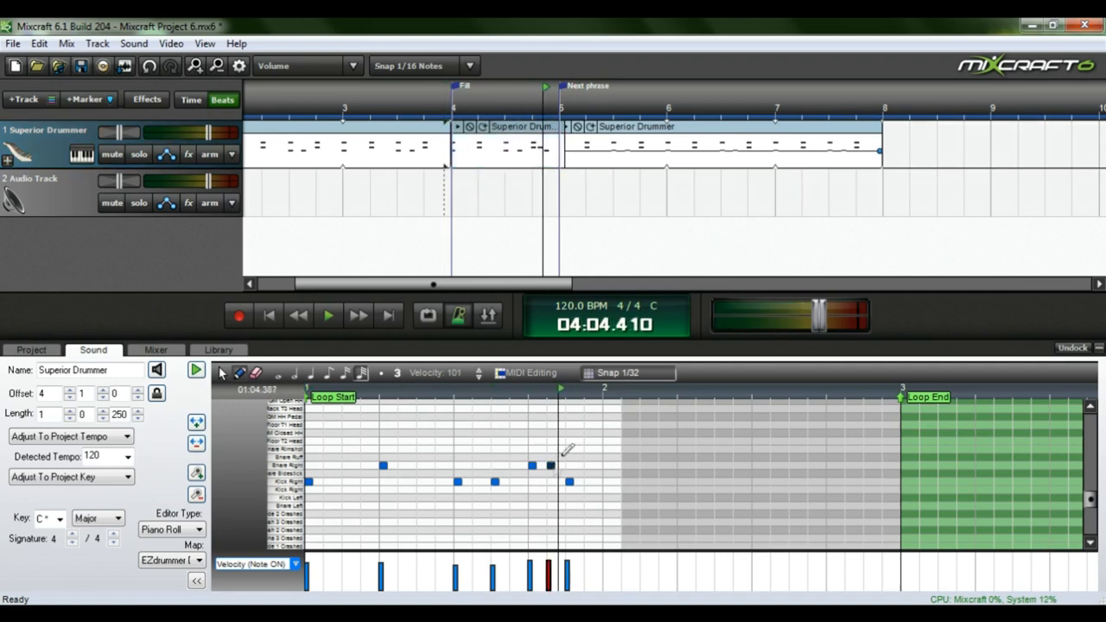
left_click(570, 408)
left_click(588, 409)
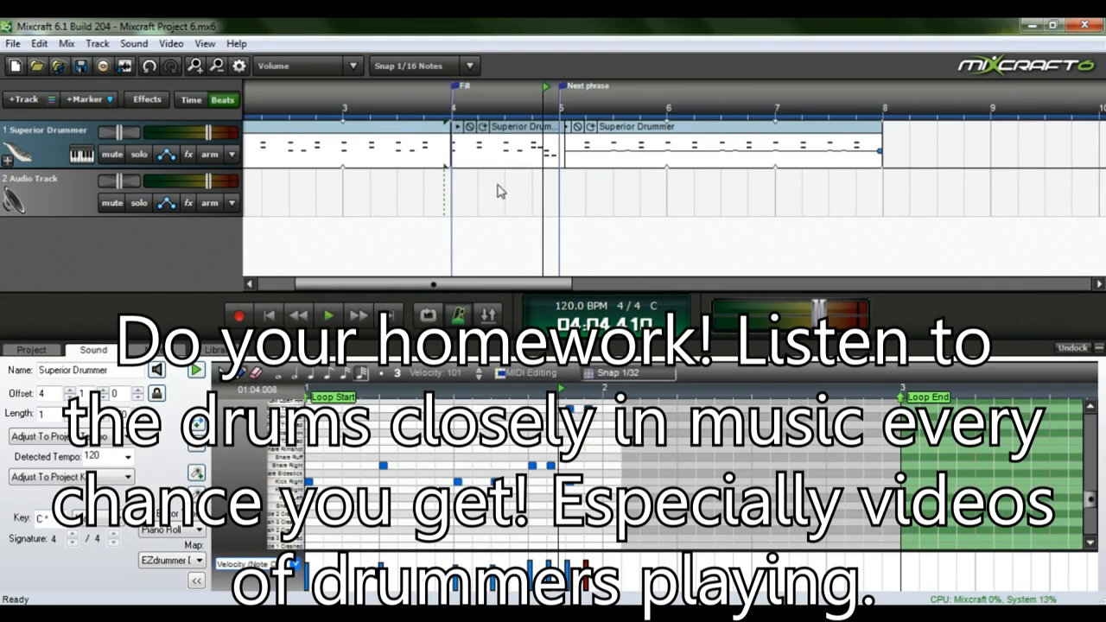
left_click(614, 136)
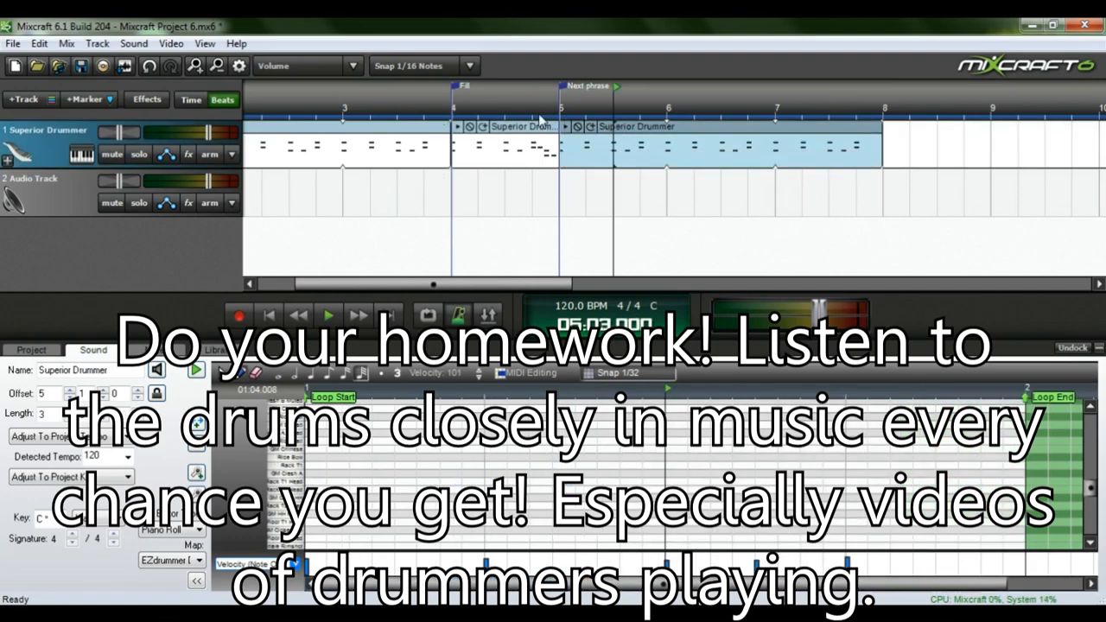
left_click(495, 112)
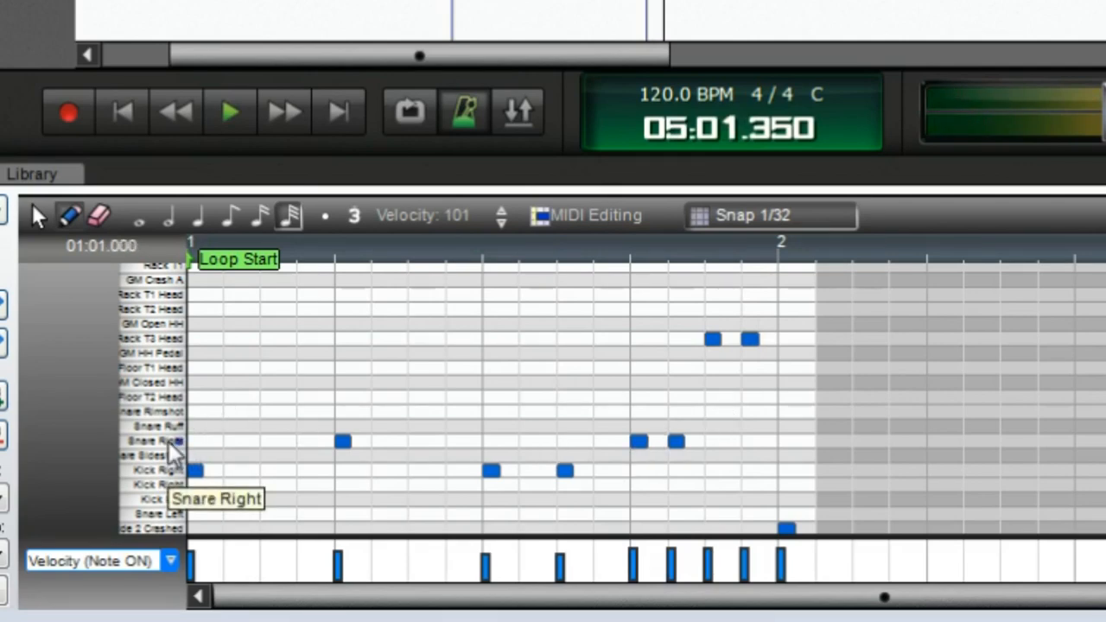
Step: Examine the drum lane names in the piano roll and audition the two rack toms in the Superior Drummer kit
scroll(173, 444, "up", 6)
scroll(174, 450, "down", 7)
scroll(167, 454, "up", 1)
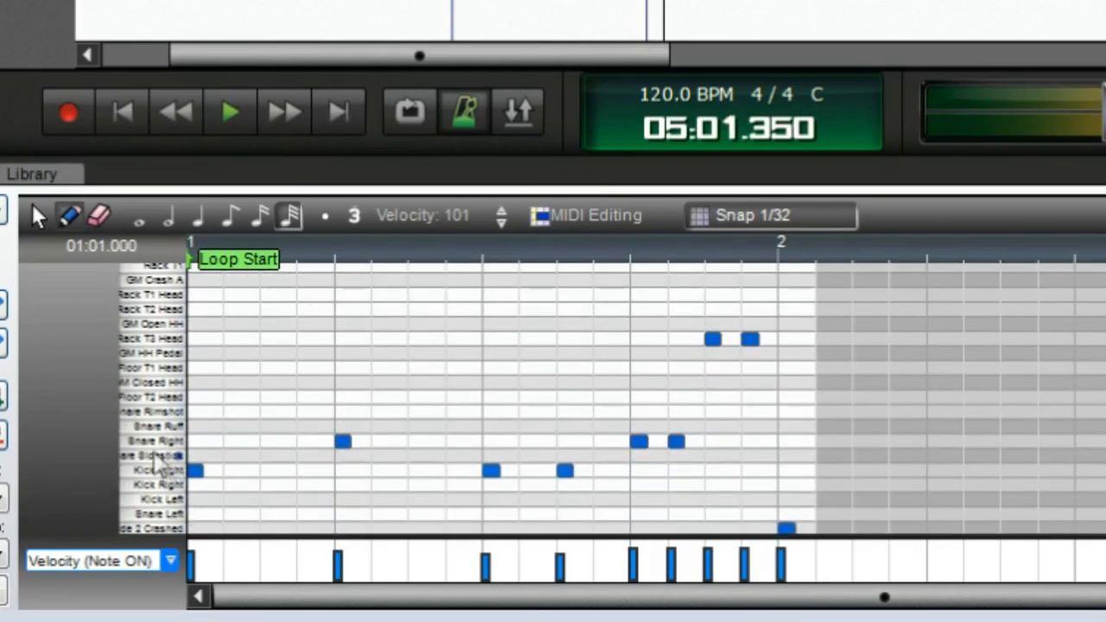
left_click(3, 400)
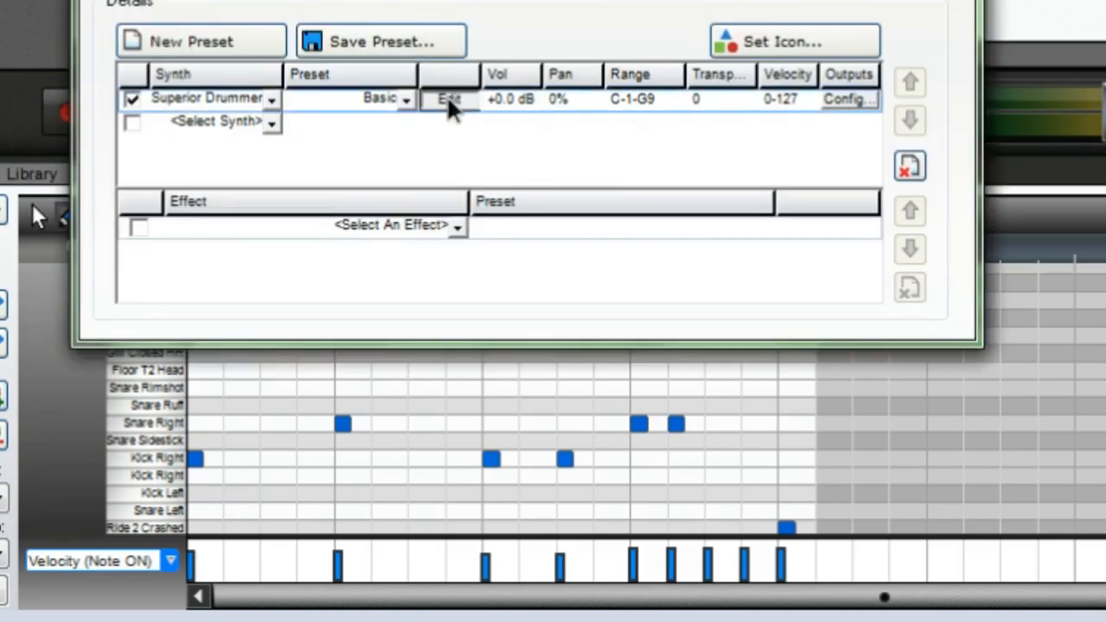
left_click(447, 106)
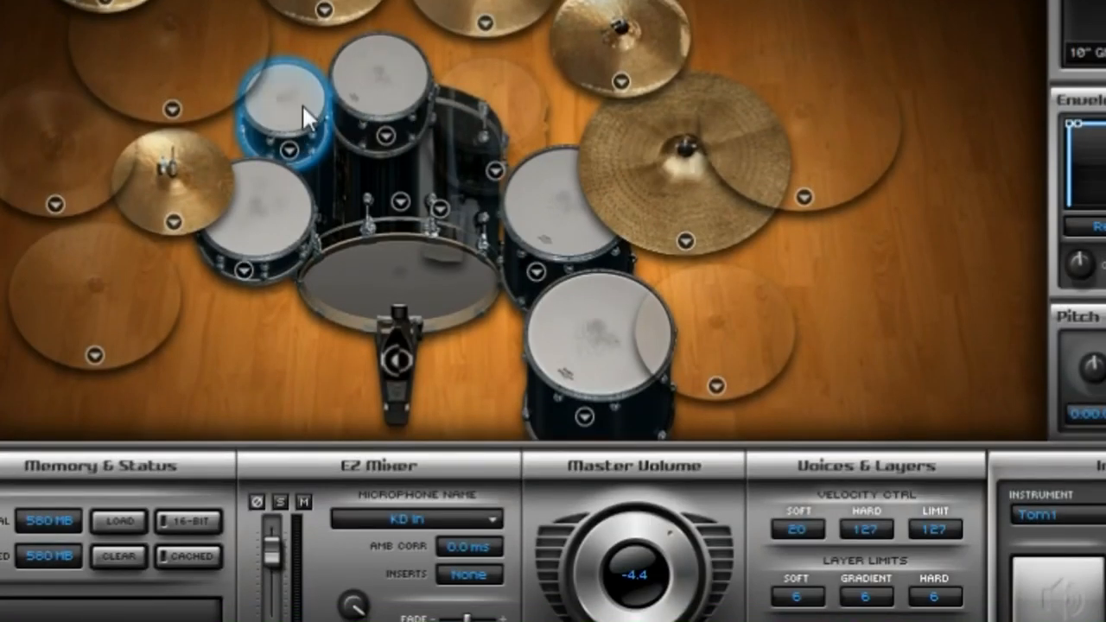
left_click(386, 90)
left_click(283, 125)
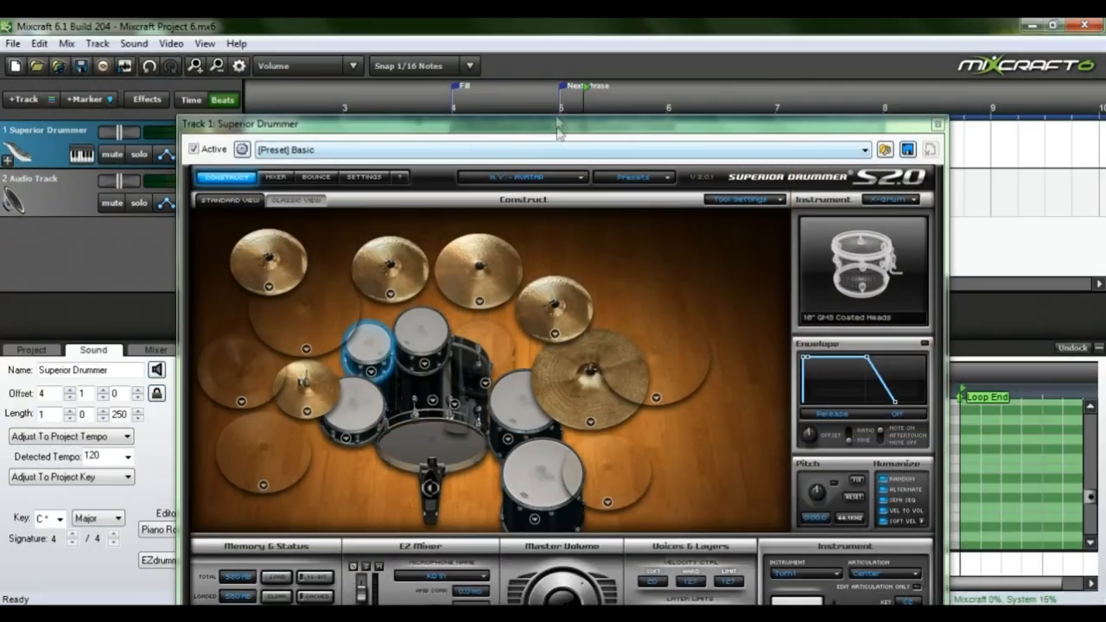
left_click_drag(549, 122, 532, 48)
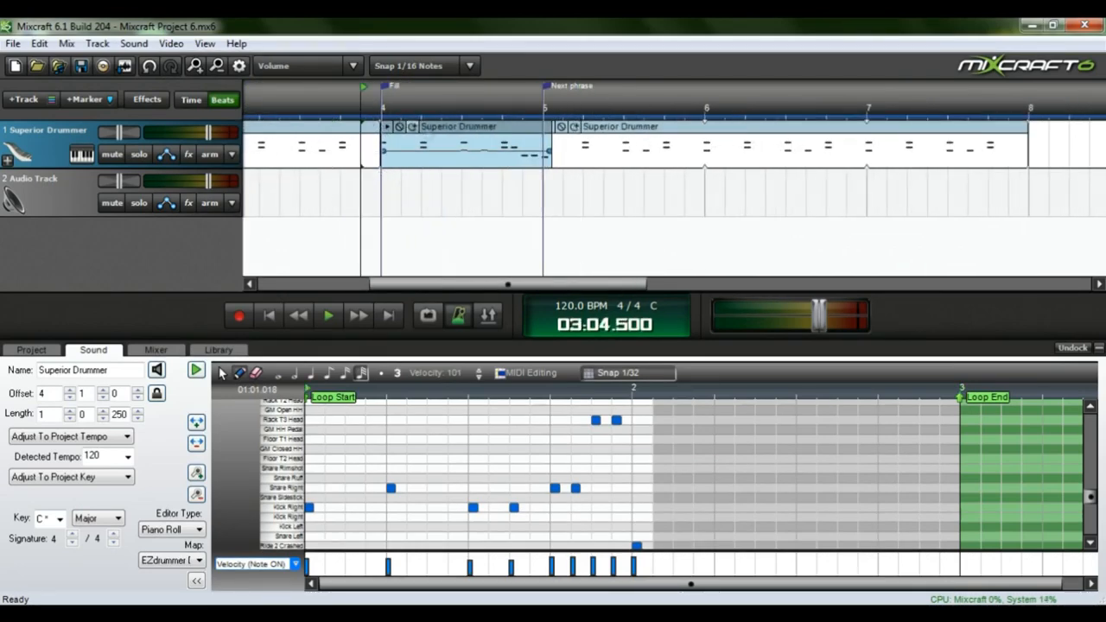
Step: Delete the measure 4 drum clip and create an empty clip in its place
left_click(438, 129)
key("Delete")
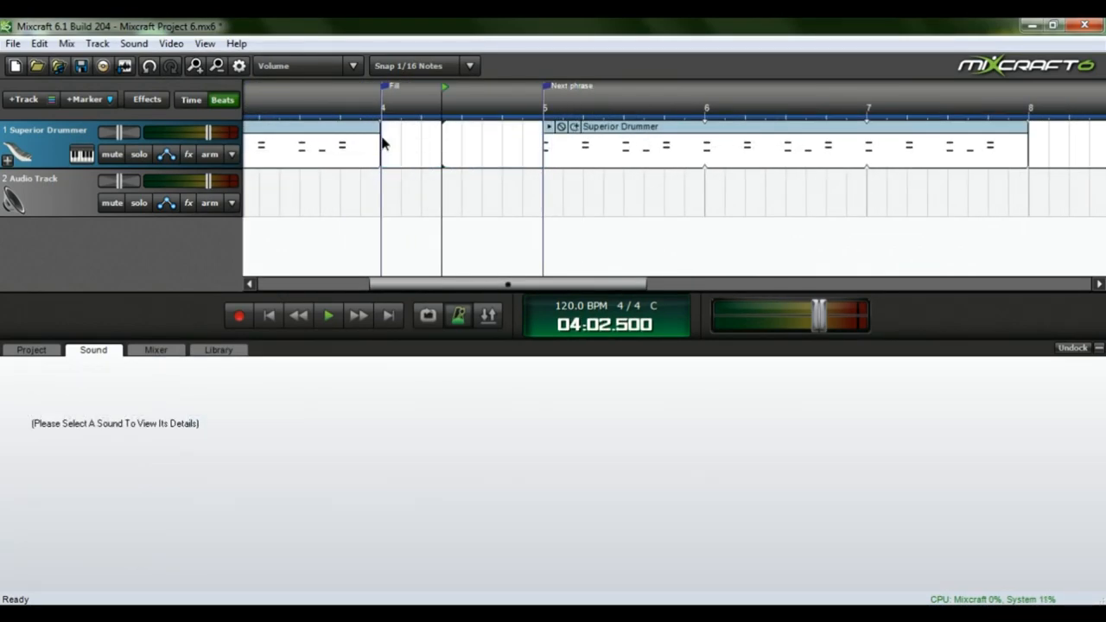
double_click(382, 138)
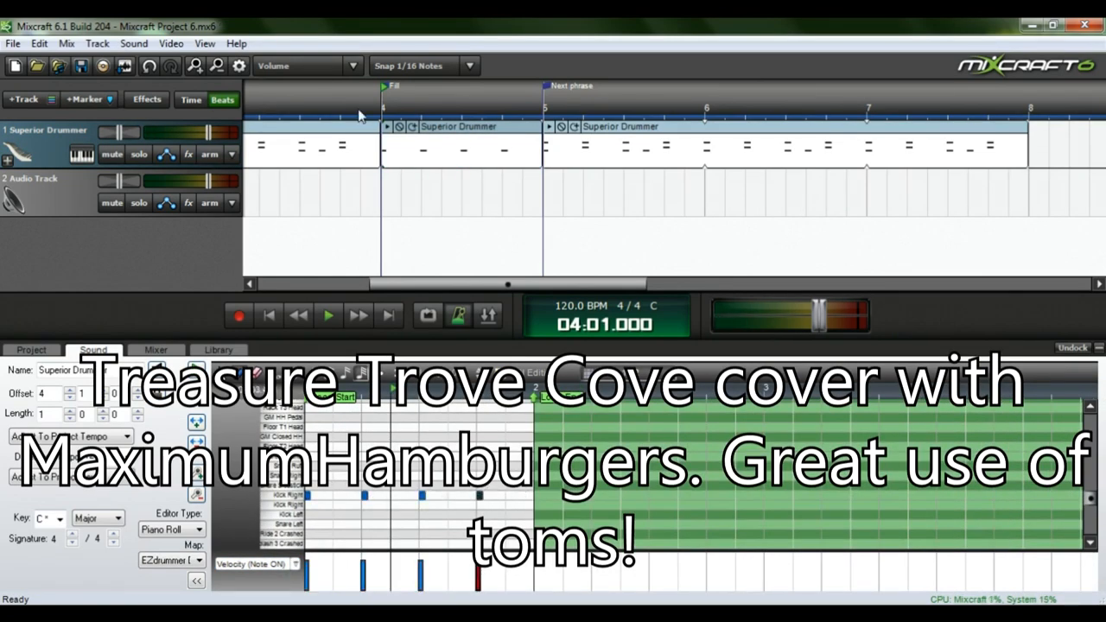
Step: Draw a run of Floor T2 Head and Floor T1 Head notes across measure 4, doubling both toms toward the end
key("space")
key("space")
left_click(310, 447)
scroll(344, 441, "up", 2)
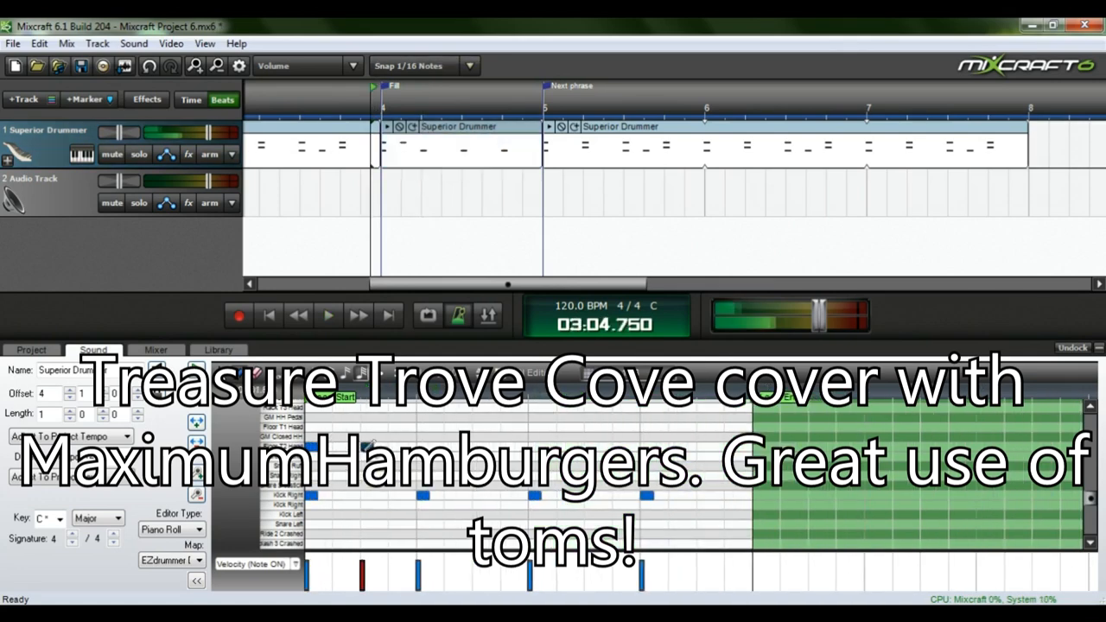
left_click(393, 447)
left_click(422, 427)
left_click(478, 427)
left_click(507, 427)
left_click(534, 427)
left_click(590, 427)
left_click(647, 427)
left_click(702, 427)
left_click(702, 447)
left_click(647, 448)
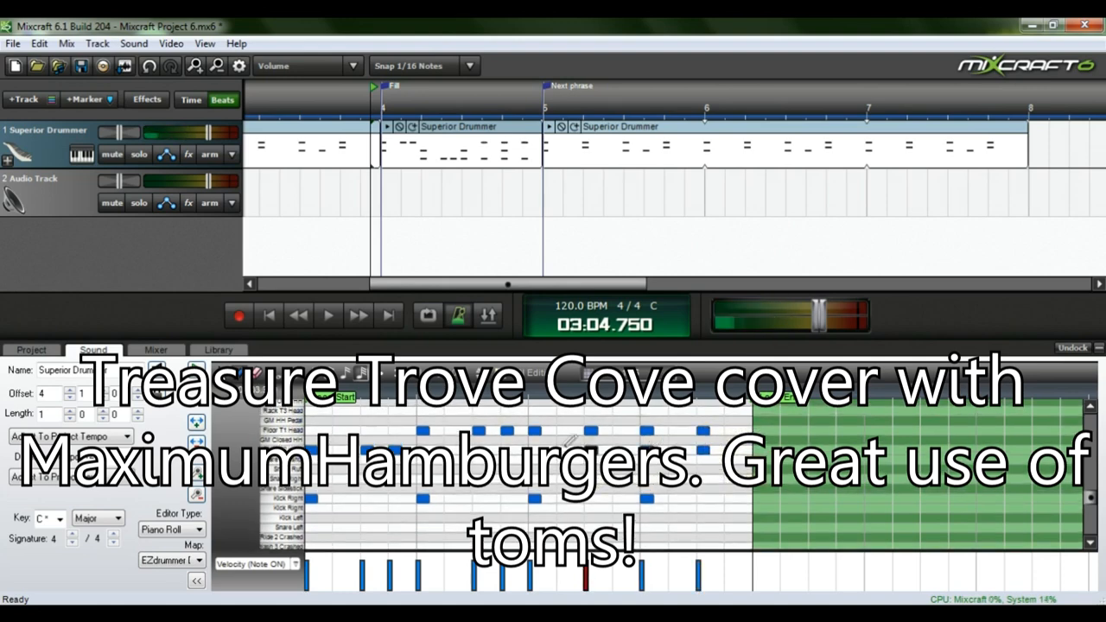
Step: Add two Kick Right notes under the floor tom hits in the second half of measure 4
key("space")
left_click(701, 500)
left_click(591, 500)
Step: Save the project and play the floor tom fill from just before measure 4 into the next phrase
left_click_drag(371, 103, 365, 103)
key("ctrl+s")
key("space")
key("space")
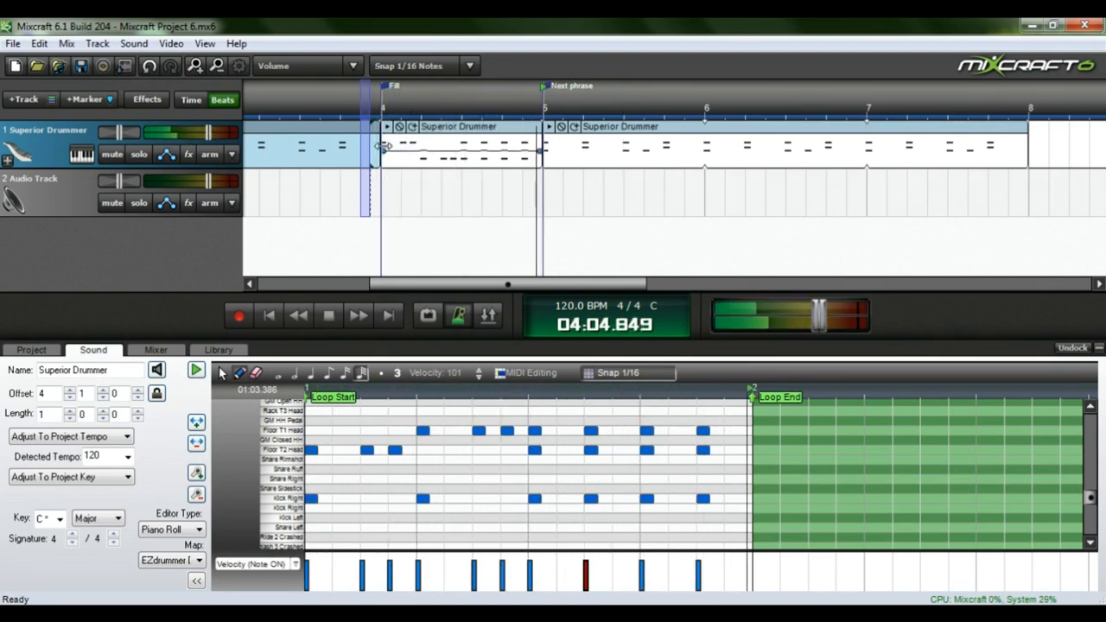
key("space")
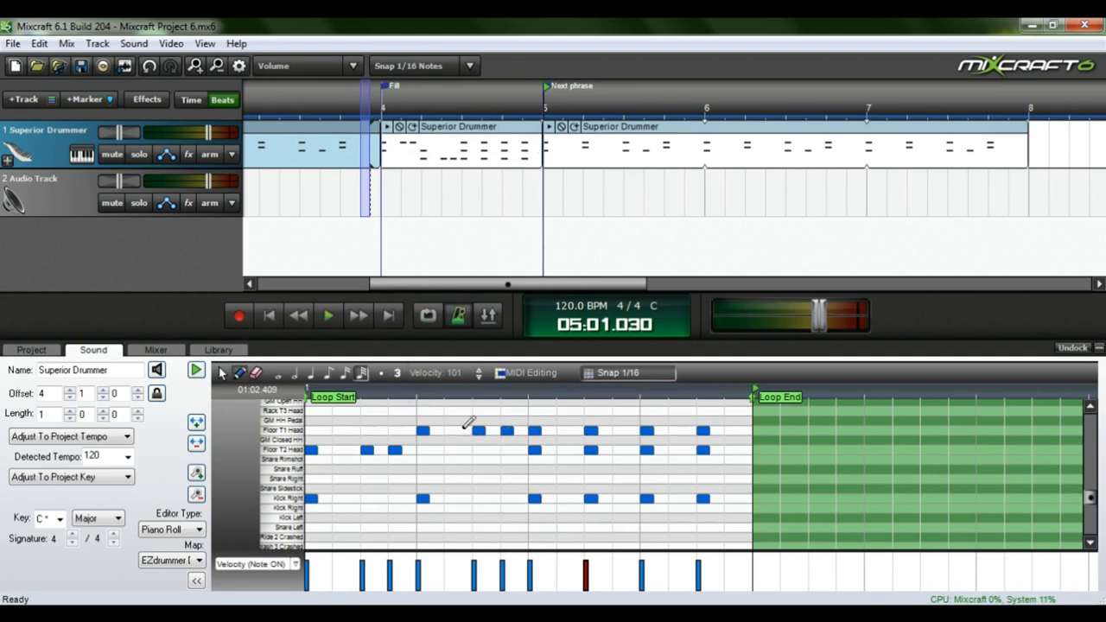
Step: Delete the floor tom fill clip at measure 4 and create a new empty clip there
left_click(509, 128)
key("Delete")
left_click(375, 112)
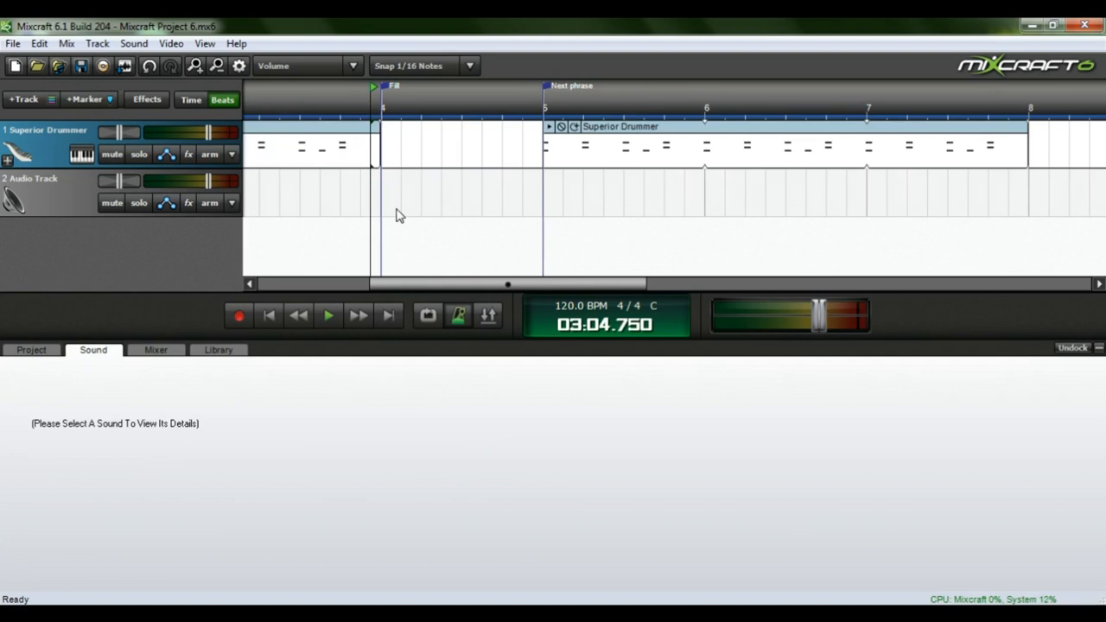
double_click(386, 133)
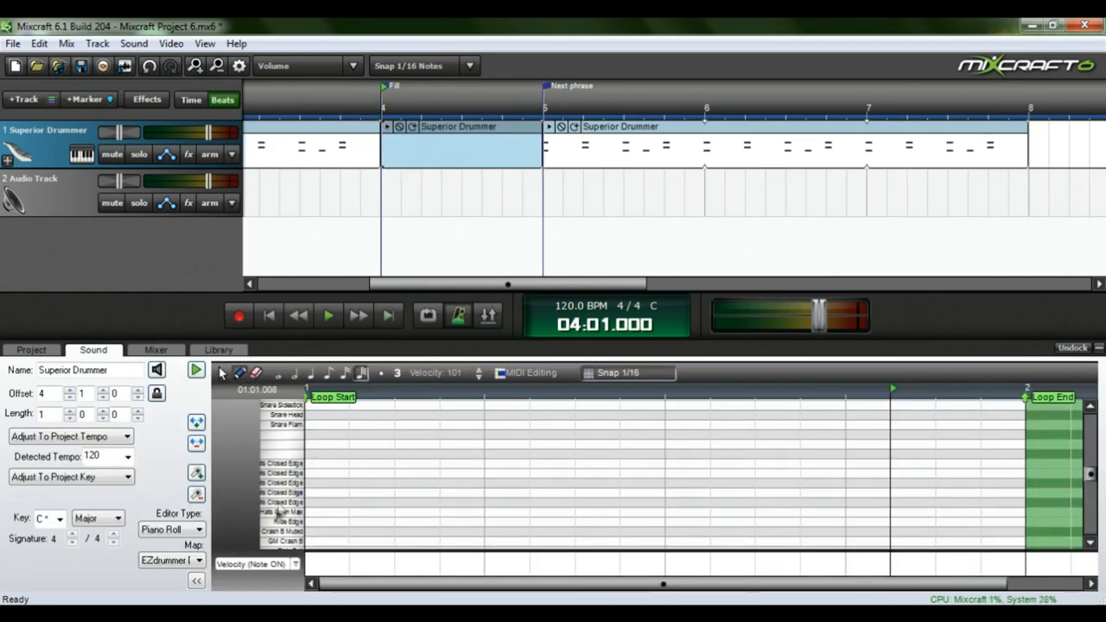
Step: Draw four consecutive sixteenth notes on Rack T1 and three on Rack T2 Head from the start of measure 4
scroll(279, 511, "down", 3)
left_click(312, 501)
left_click(336, 500)
left_click(361, 501)
left_click(387, 501)
left_click(413, 529)
left_click(439, 528)
left_click(464, 528)
Step: Continue the descending fill with one Rack T3 Head, three Floor T1 Head and five Floor T2 Head notes to the end of measure 4
scroll(471, 529, "down", 3)
left_click(488, 475)
left_click(514, 494)
left_click(539, 494)
left_click(564, 493)
left_click(590, 513)
left_click(615, 513)
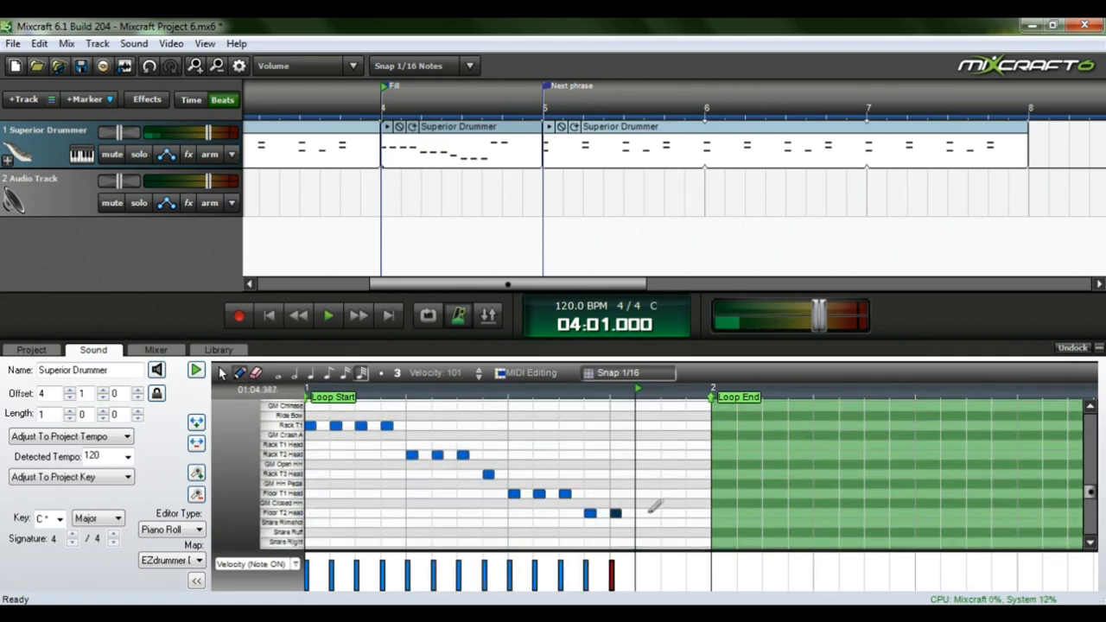
left_click(641, 513)
left_click(666, 514)
left_click(692, 514)
Step: Set the editor snap to 1/32 and add one in-between note each to the Rack T1, Rack T2, Floor T1 and Floor T2 runs
left_click(626, 373)
left_click(322, 426)
left_click(424, 456)
left_click(527, 494)
left_click(679, 514)
Step: Play the tom fill from just before measure 4 into the next phrase and save the project
left_click(362, 100)
key("space")
key("space")
key("space")
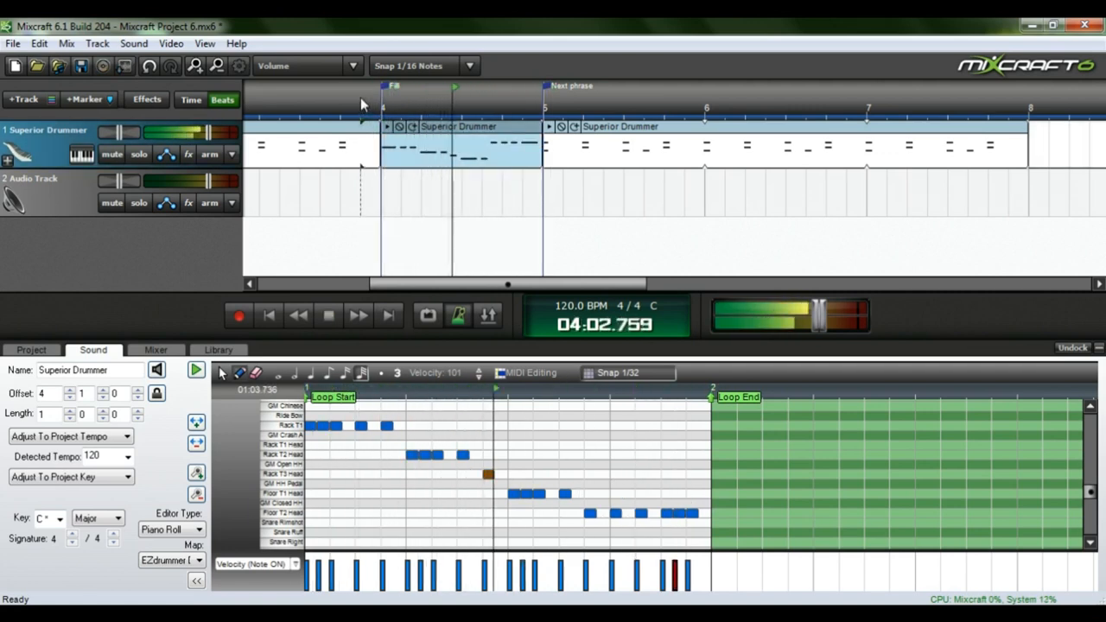
key("ctrl+s")
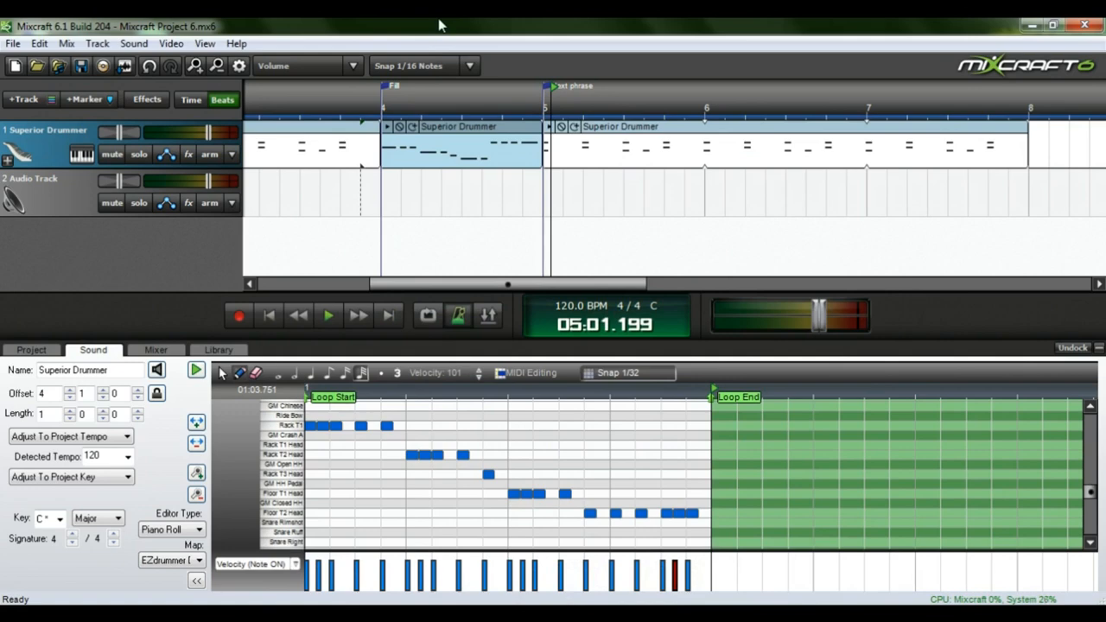
Step: Open the track's Superior Drummer kit editor, audition the ride cymbal and close the editor
left_click(77, 156)
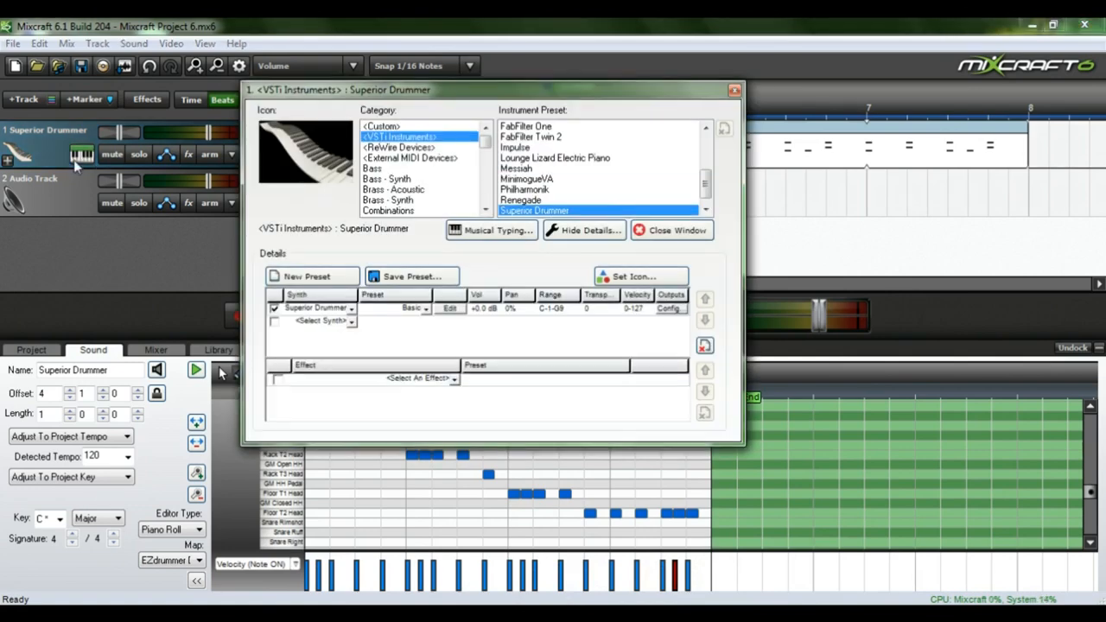
left_click(450, 310)
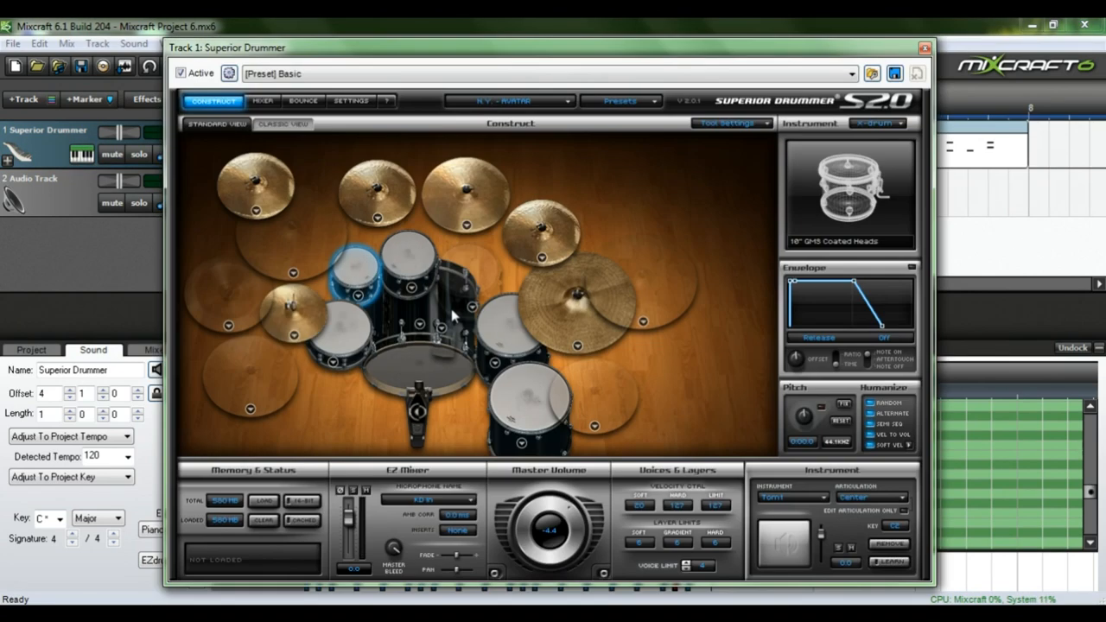
left_click(536, 333)
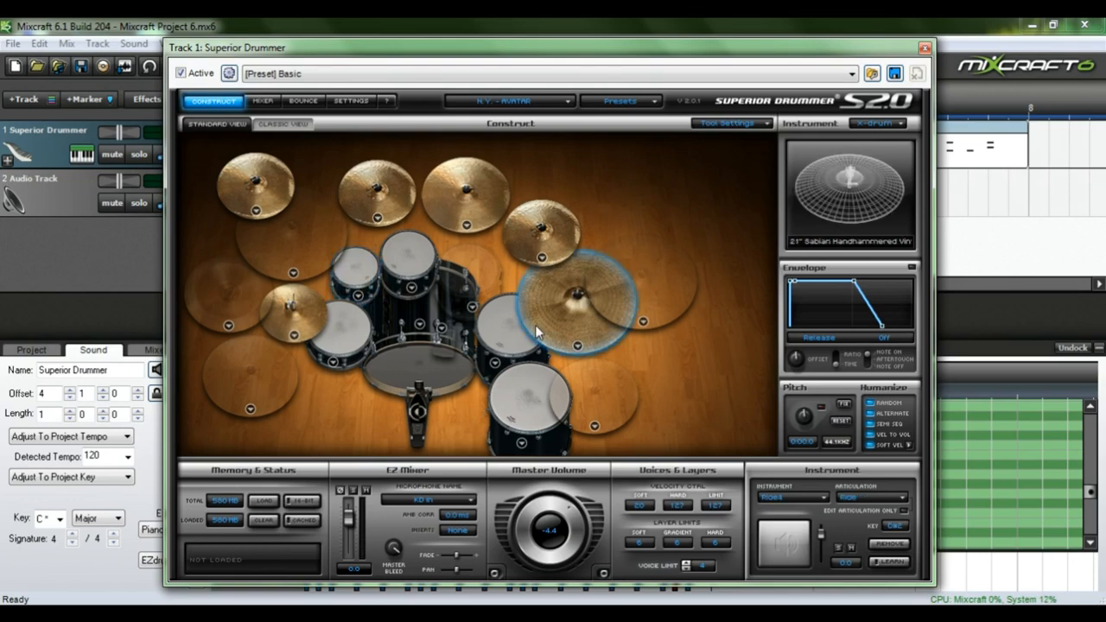
left_click(559, 320)
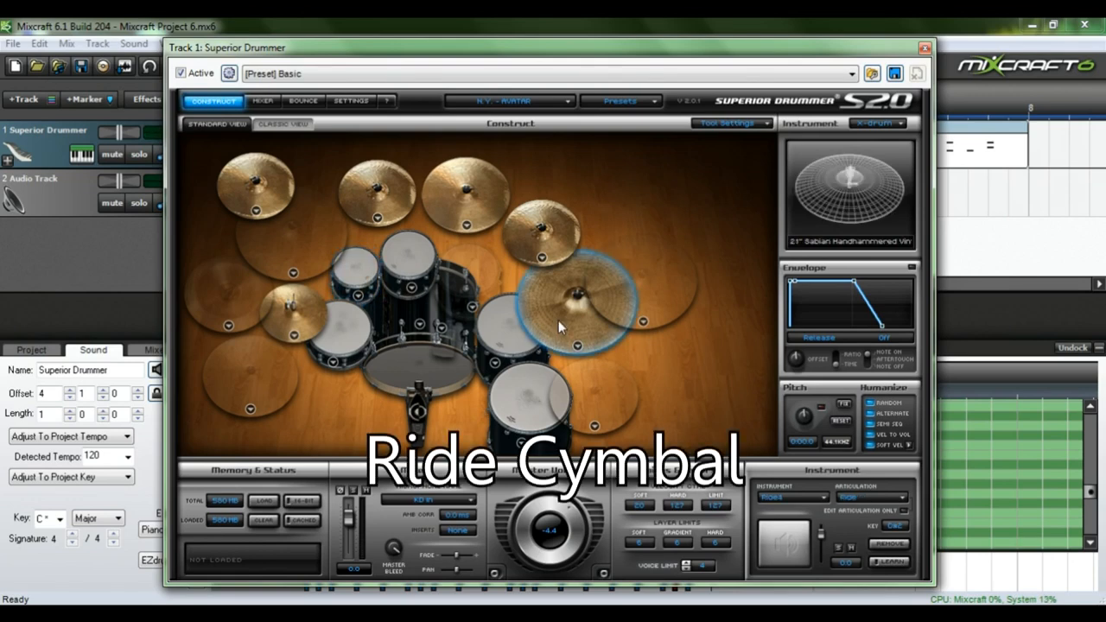
left_click(925, 48)
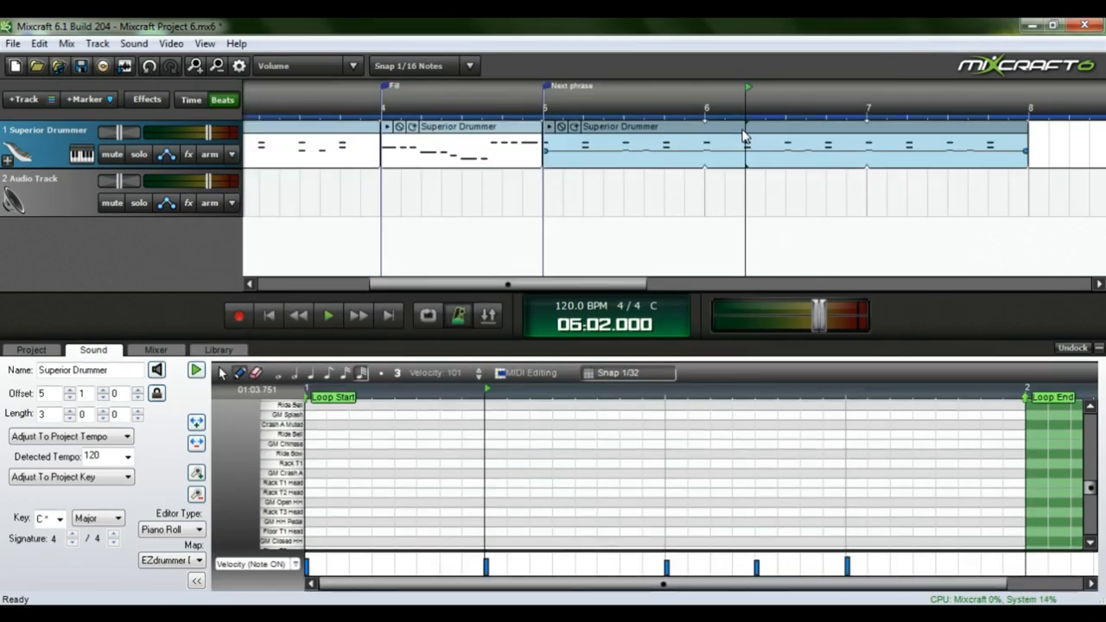
Step: Delete the phrase clip after the fill and create an empty one-measure Superior Drummer clip at measure 5 for editing
key("Delete")
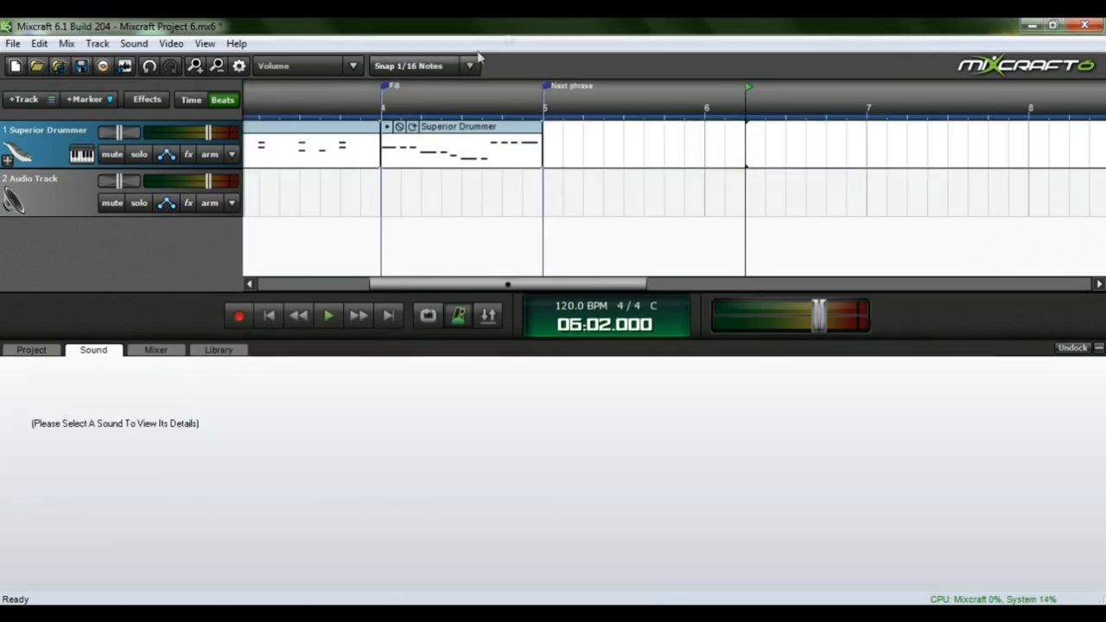
double_click(547, 135)
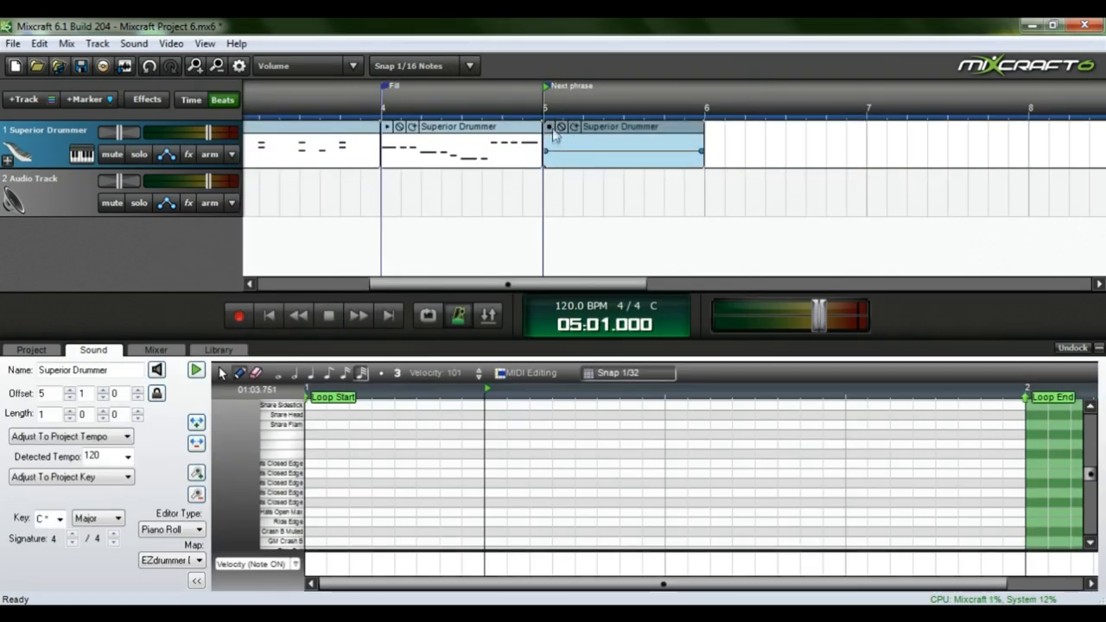
left_click(1092, 489)
left_click_drag(1092, 489, 1092, 482)
Step: Draw an eleven-note Ride Bow pattern across measure 5 on sixteenths 1, 3, 4, 5, 7, 8, 9, 11, 12, 13 and 15
left_click(313, 515)
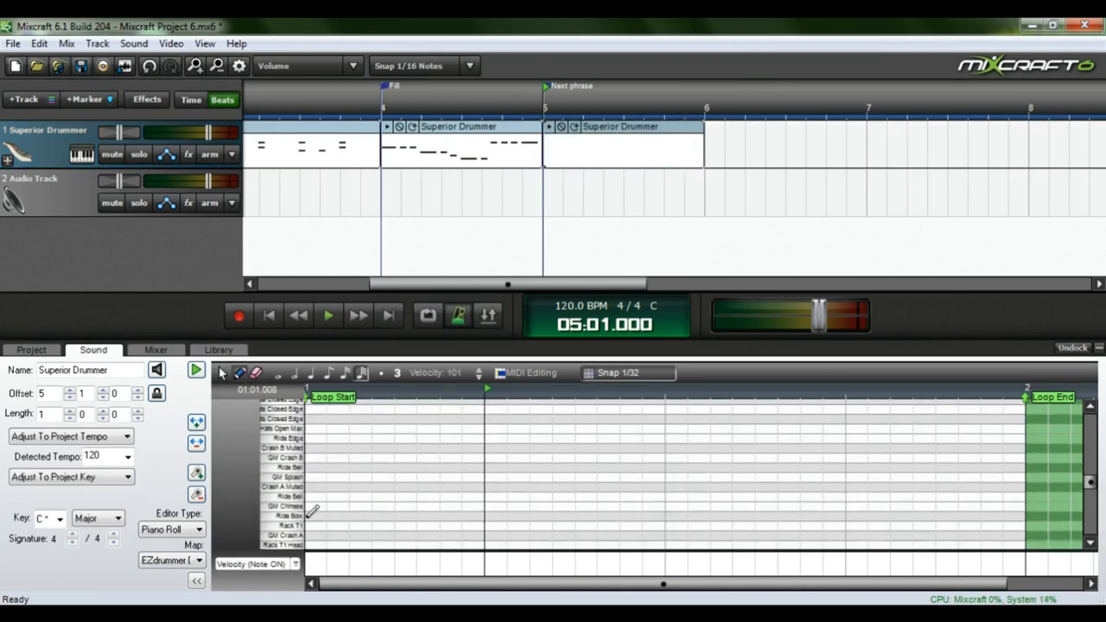
scroll(351, 513, "down", 2)
left_click(373, 517)
left_click(402, 517)
left_click(433, 517)
left_click(557, 516)
left_click(511, 517)
left_click(527, 517)
left_click_drag(512, 518, 496, 524)
left_click(620, 518)
left_click(651, 518)
left_click(681, 518)
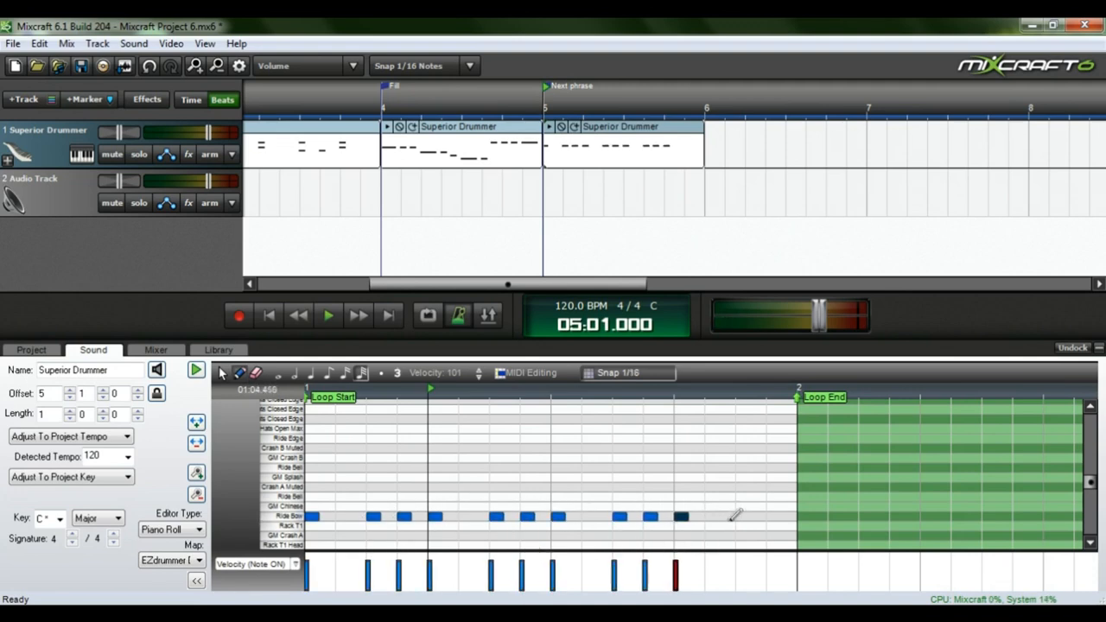
left_click(741, 517)
Step: Set the Next phrase marker's tempo to 90 and play the transition from the fill into the ride pattern
key("space")
scroll(296, 536, "down", 1)
double_click(547, 86)
left_click(475, 343)
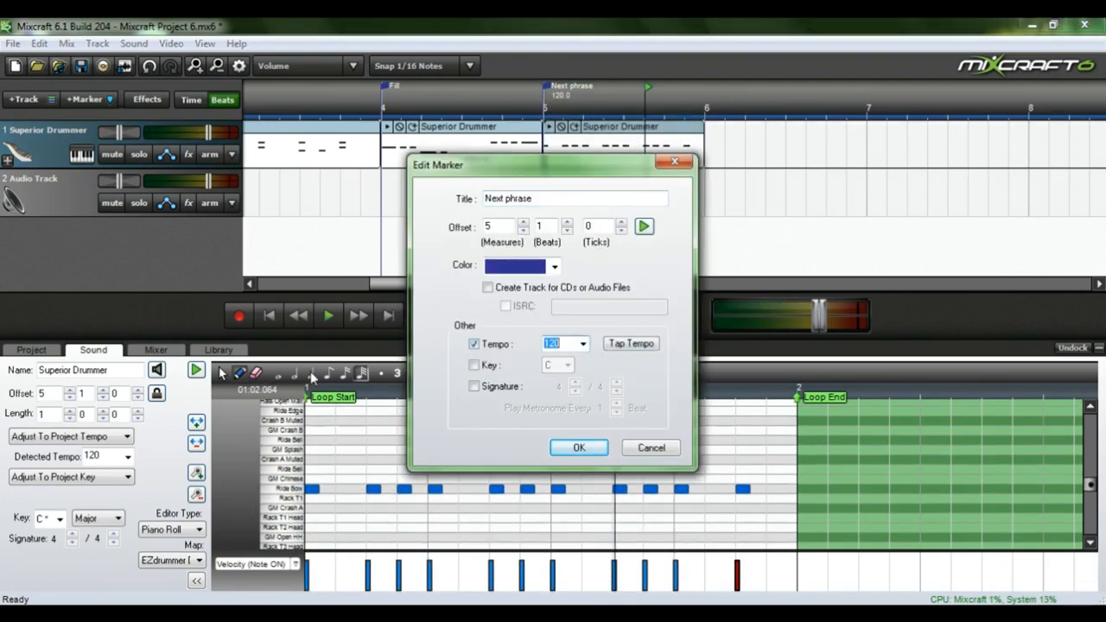
type("90")
key("Return")
left_click(533, 99)
key("space")
Step: Add four Kick Right notes and Snare Sidestick notes on beats 2 and 4 of measure 5, and vary the note velocities
scroll(289, 518, "down", 2)
scroll(320, 484, "down", 3)
left_click(311, 486)
left_click(368, 486)
mouse_move(307, 572)
left_mouse_down()
mouse_move(576, 581)
mouse_move(747, 562)
left_mouse_up()
left_click_drag(556, 564, 491, 568)
left_click(435, 476)
left_click(496, 486)
left_click(620, 485)
left_click(681, 477)
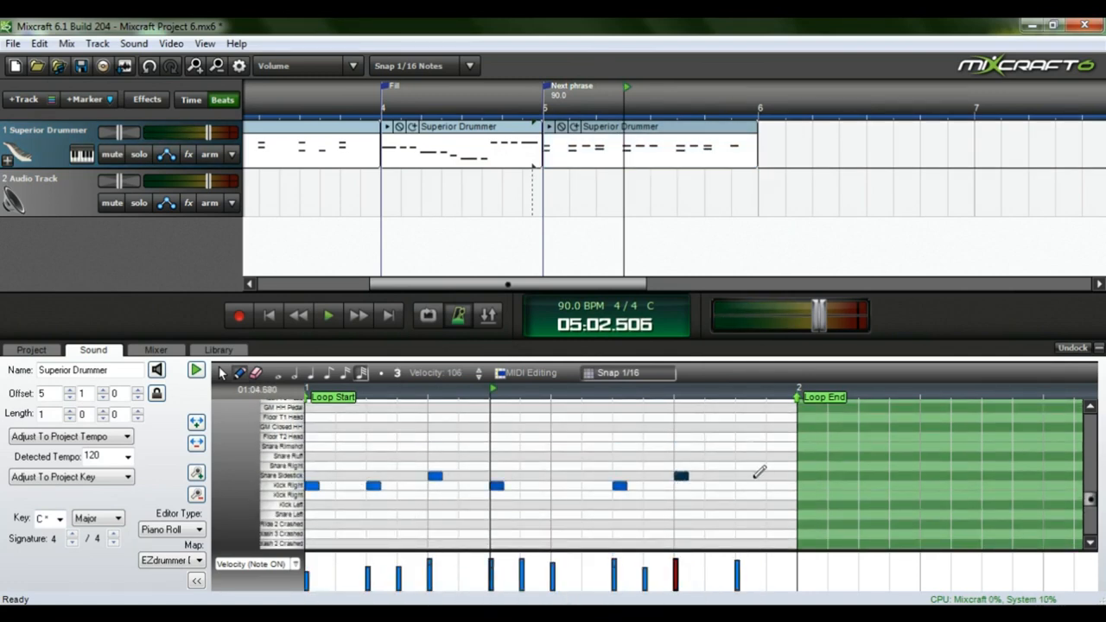
Step: Play the 90 BPM ride groove from just before measure 5
left_click(533, 110)
key("space")
scroll(419, 476, "down", 1)
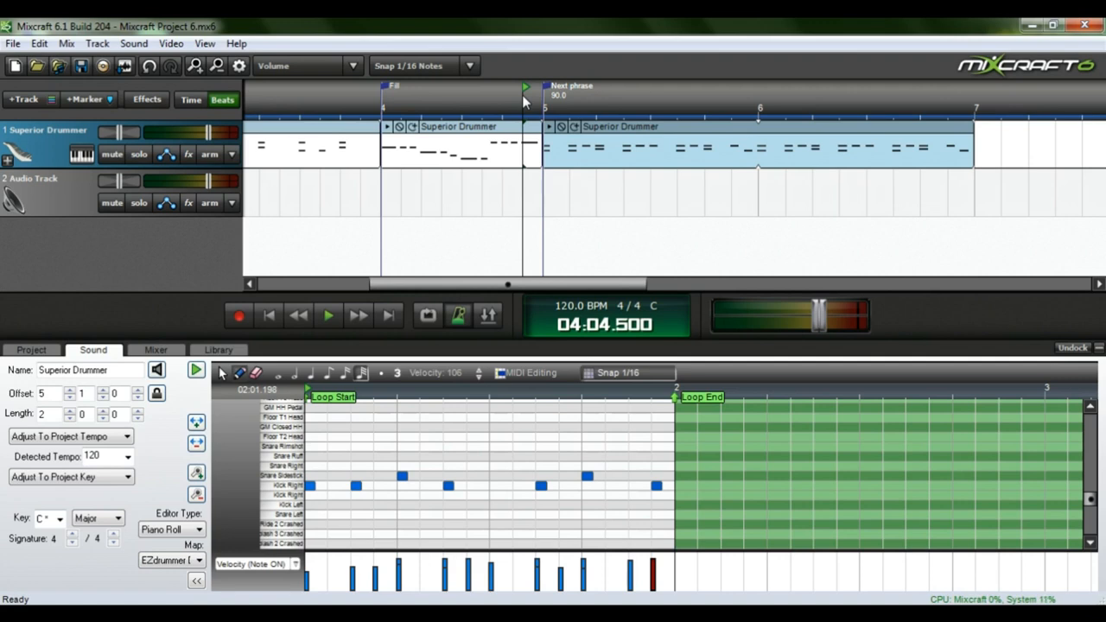
Step: Remove the Next phrase marker and delete the ride groove clip that starts at measure 5
right_click(482, 92)
left_click(509, 146)
left_click(518, 131)
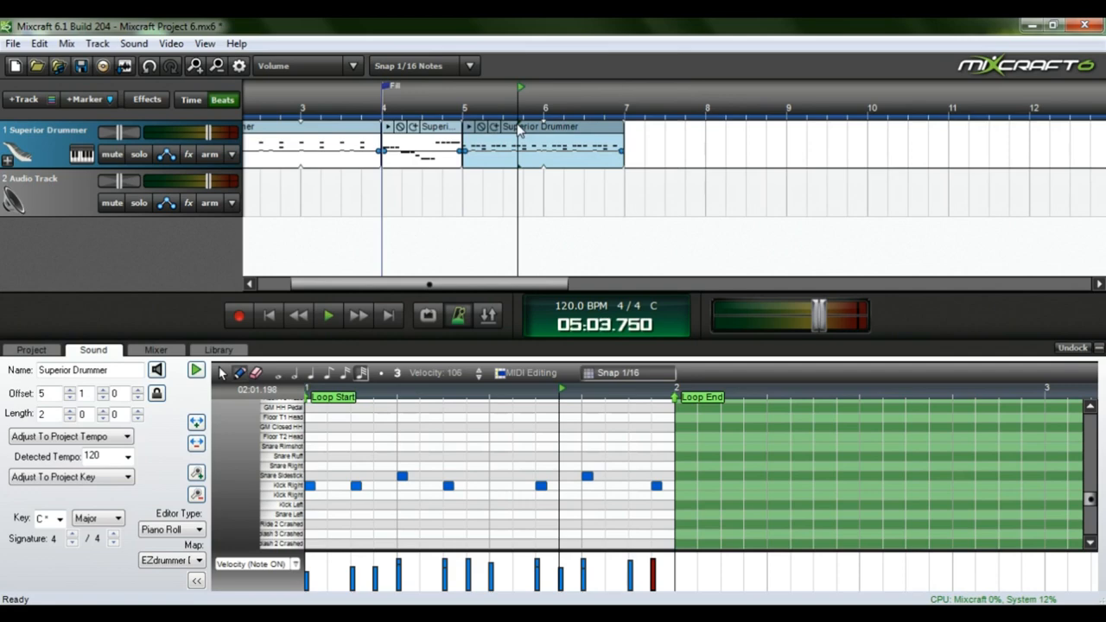
key("Delete")
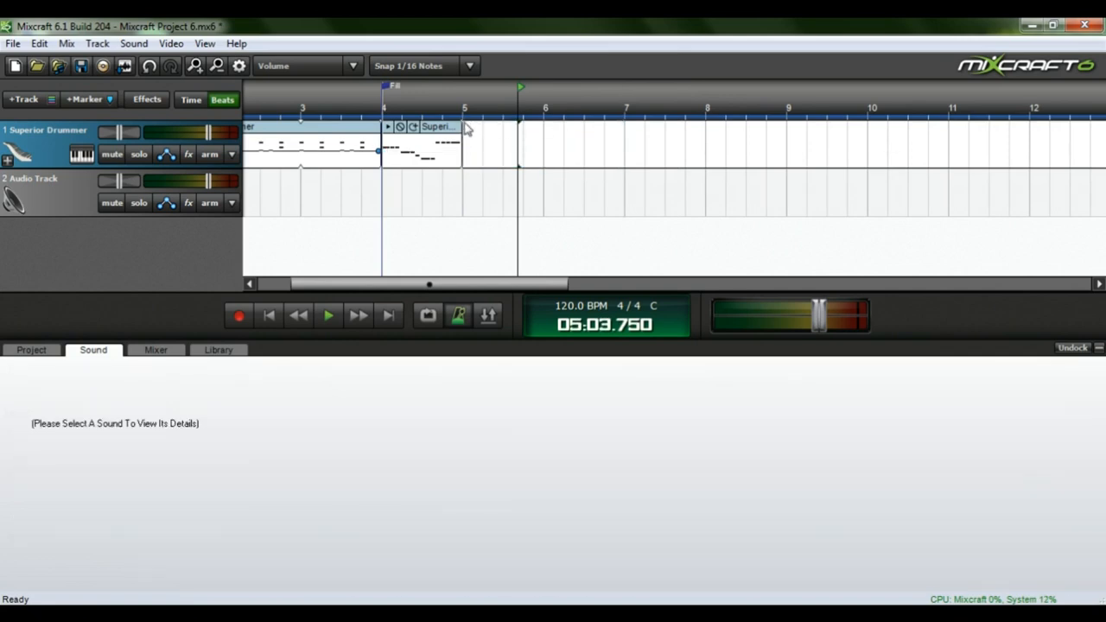
key("ctrl+z")
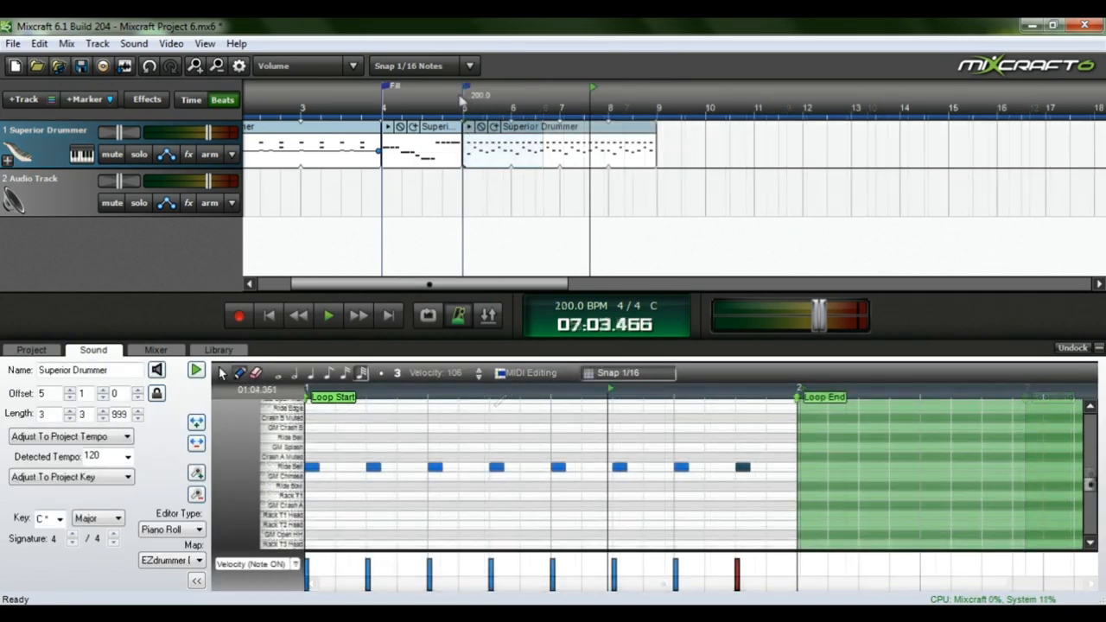
Step: Play the 200 BPM phrase from measure 5
left_click(464, 101)
key("space")
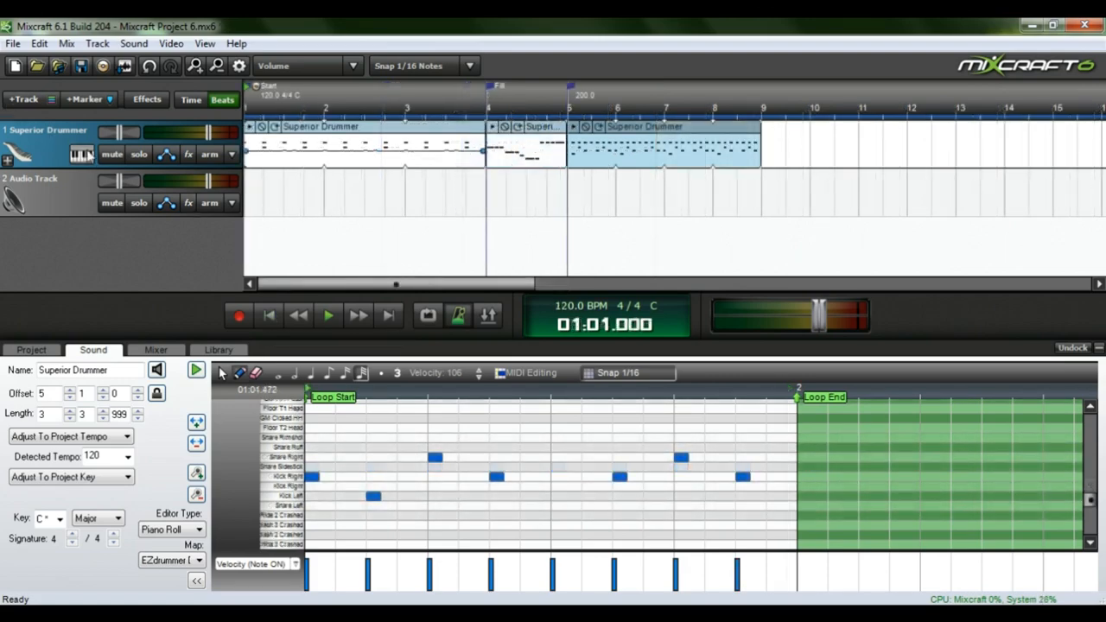
Step: Open the track's Superior Drummer instrument settings and kit editor, examine the drum kit layout, and close the windows
left_click(82, 154)
left_click(449, 308)
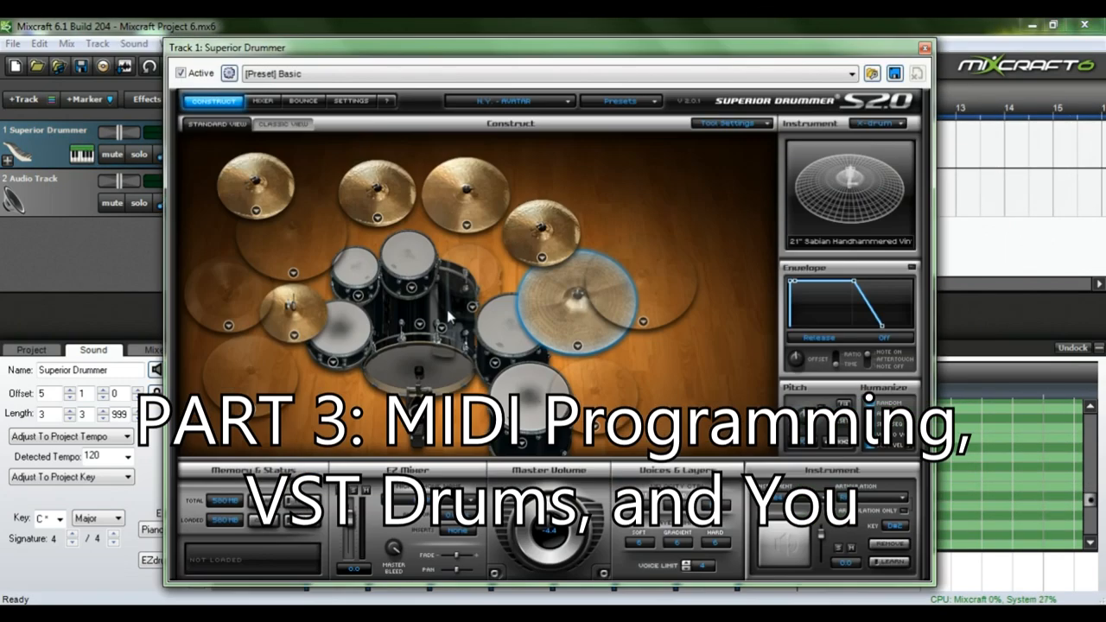
left_click(925, 48)
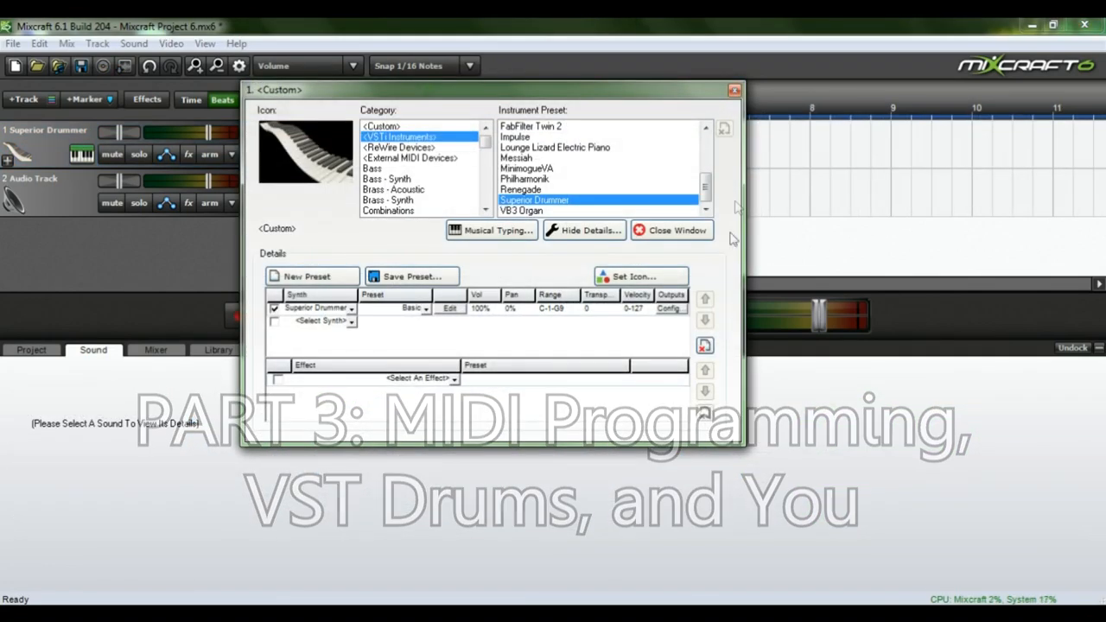
left_click(450, 311)
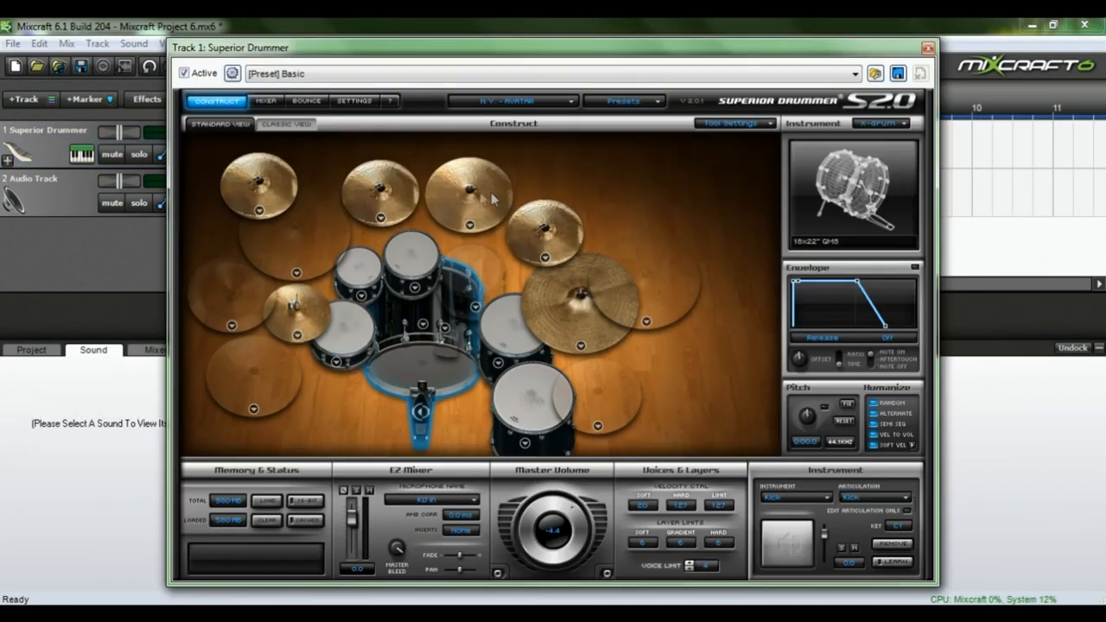
left_click(927, 49)
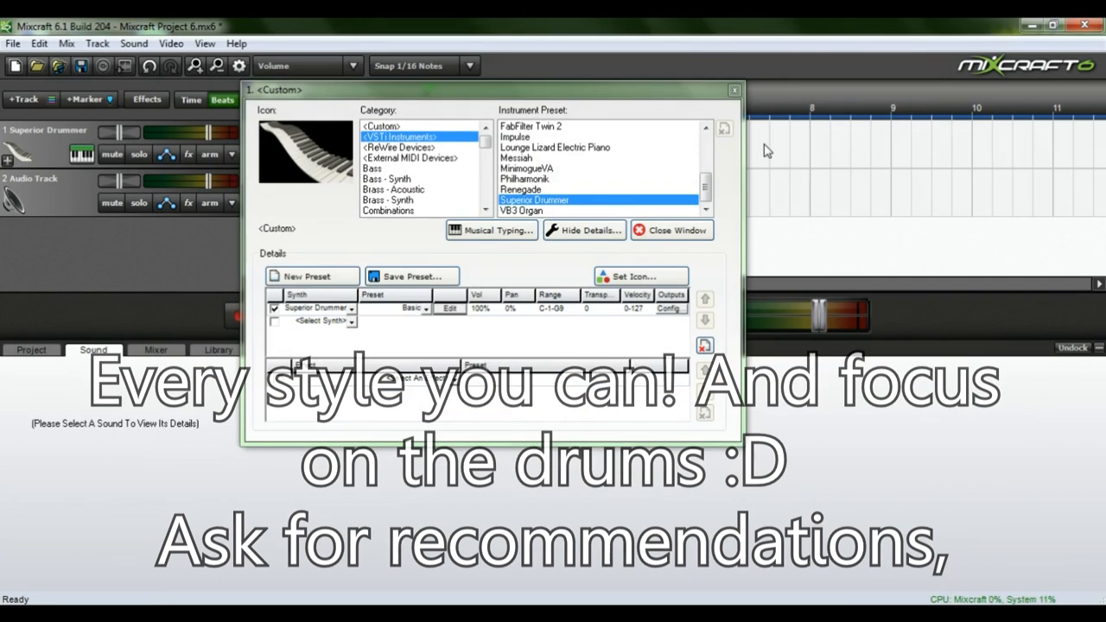
left_click(733, 90)
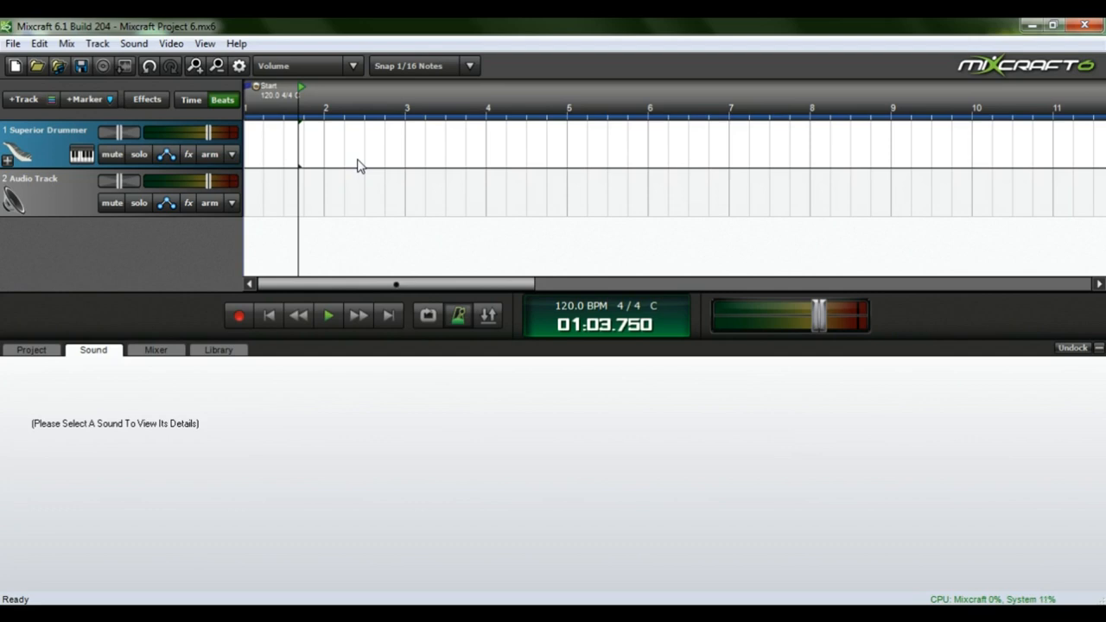
left_click(94, 153)
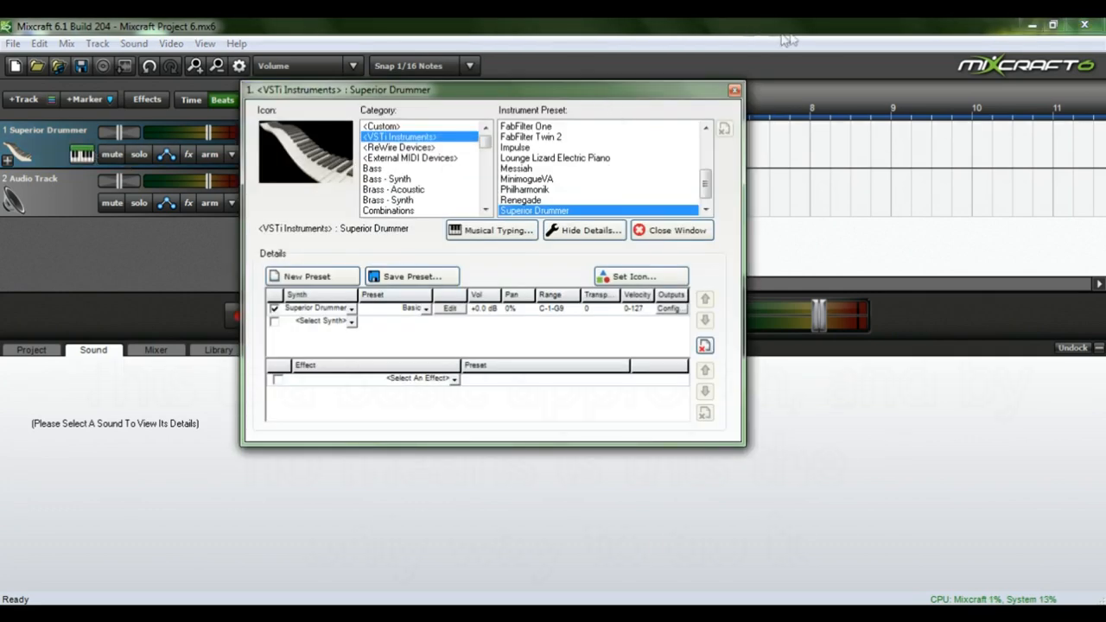
left_click(734, 90)
Step: Create an empty one-measure clip on the Superior Drummer track and move it to the start of measure 1
scroll(263, 151, "up", 2)
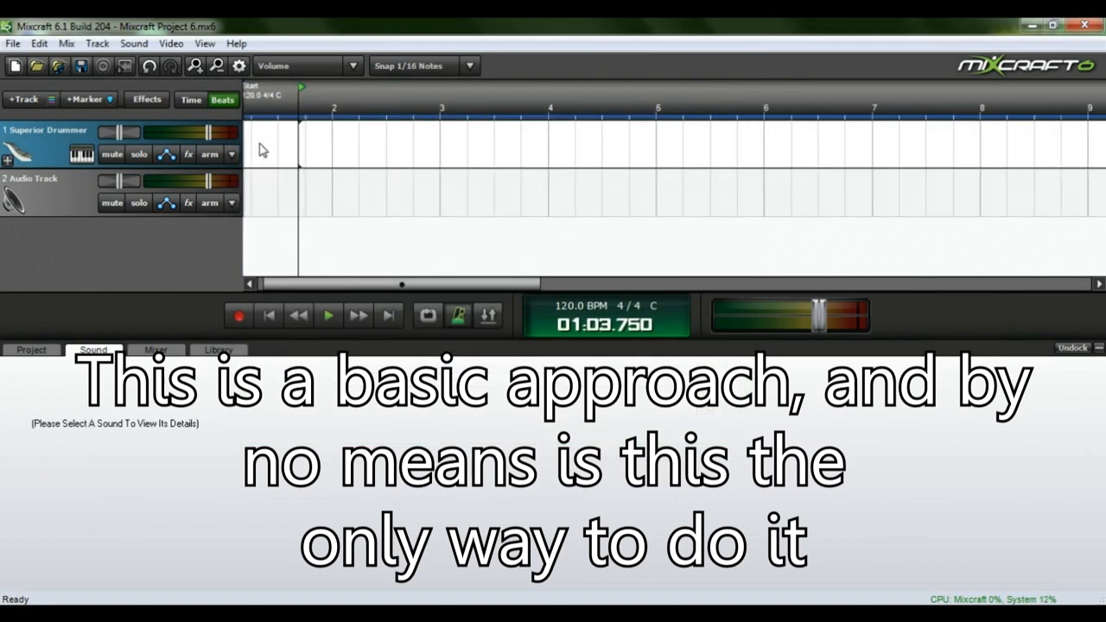
double_click(339, 132)
left_click_drag(402, 134, 410, 132)
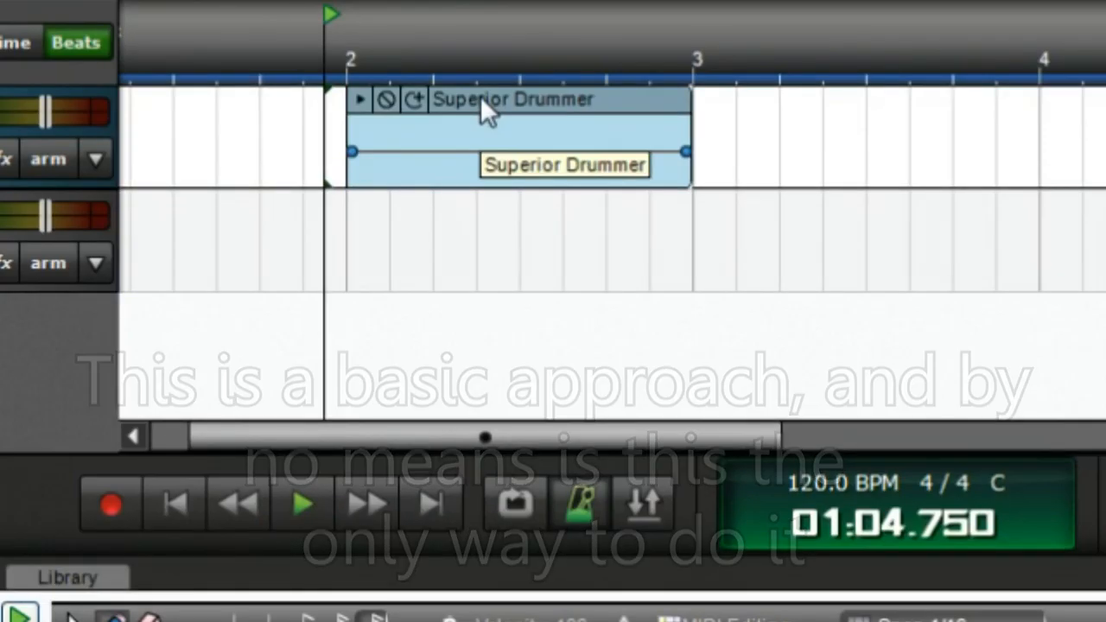
left_click_drag(480, 96, 137, 98)
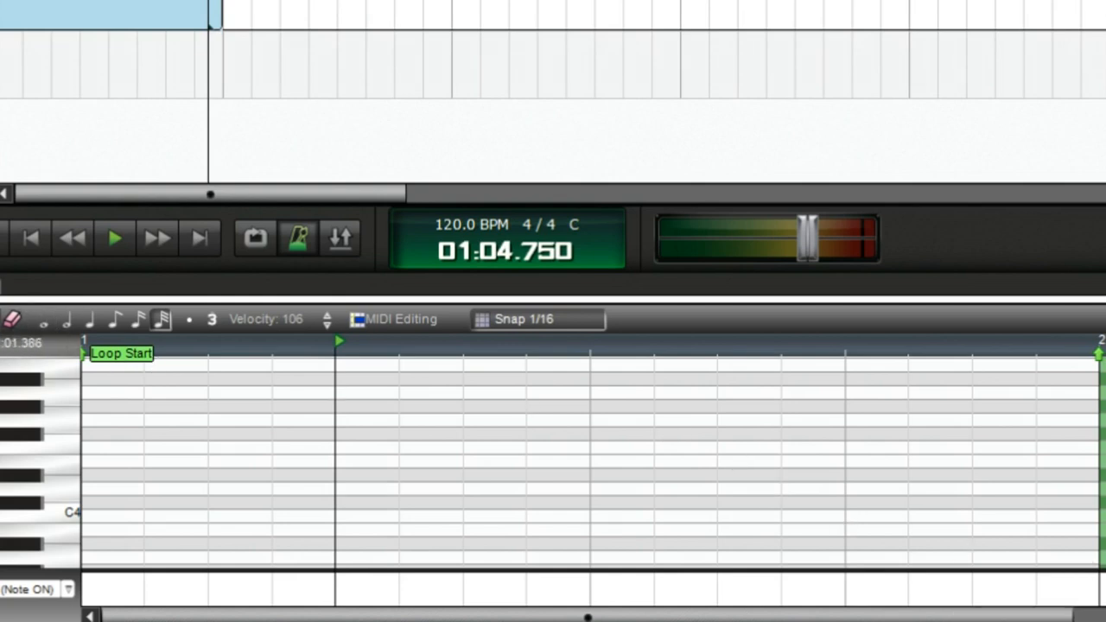
Step: Set the clip's drum map to EZdrummer DKFH and return the playhead to the project start
scroll(317, 437, "down", 2)
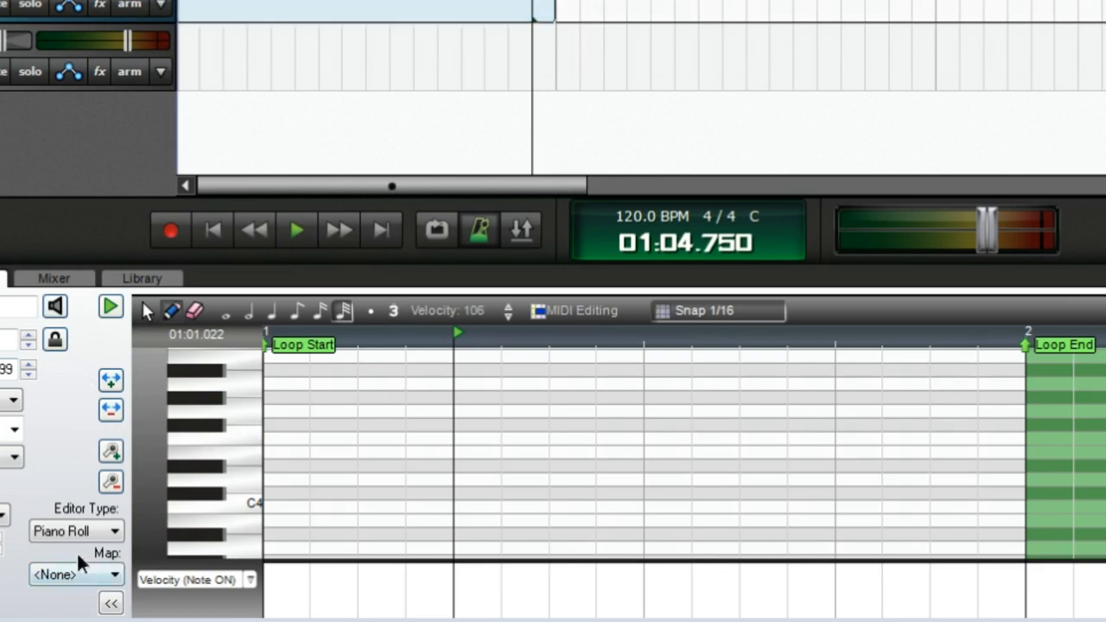
left_click(86, 574)
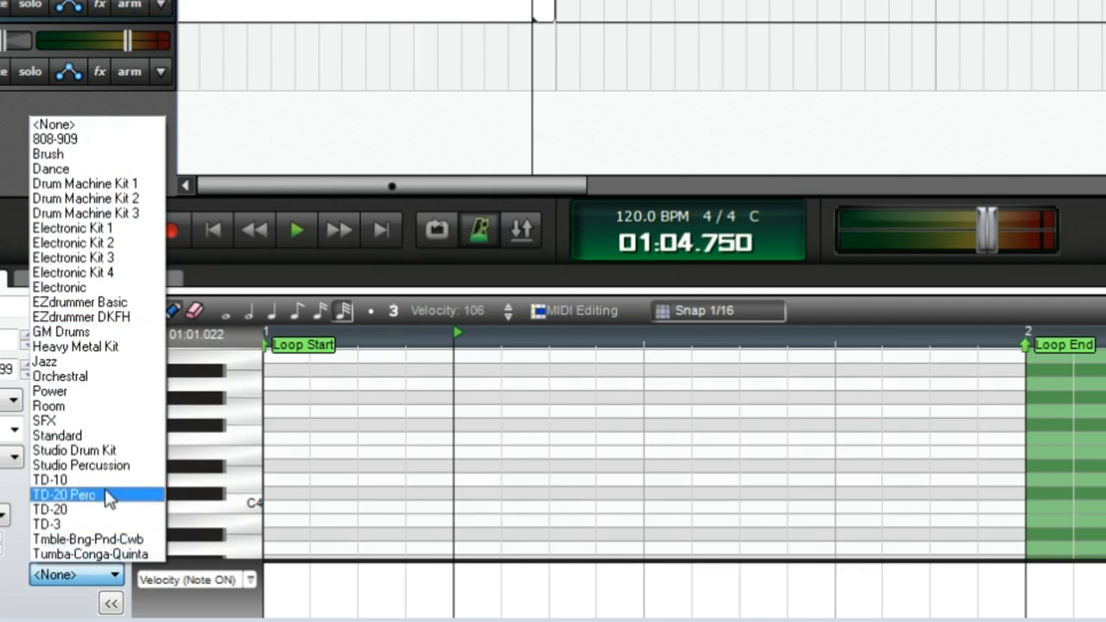
left_click(86, 317)
key("Home")
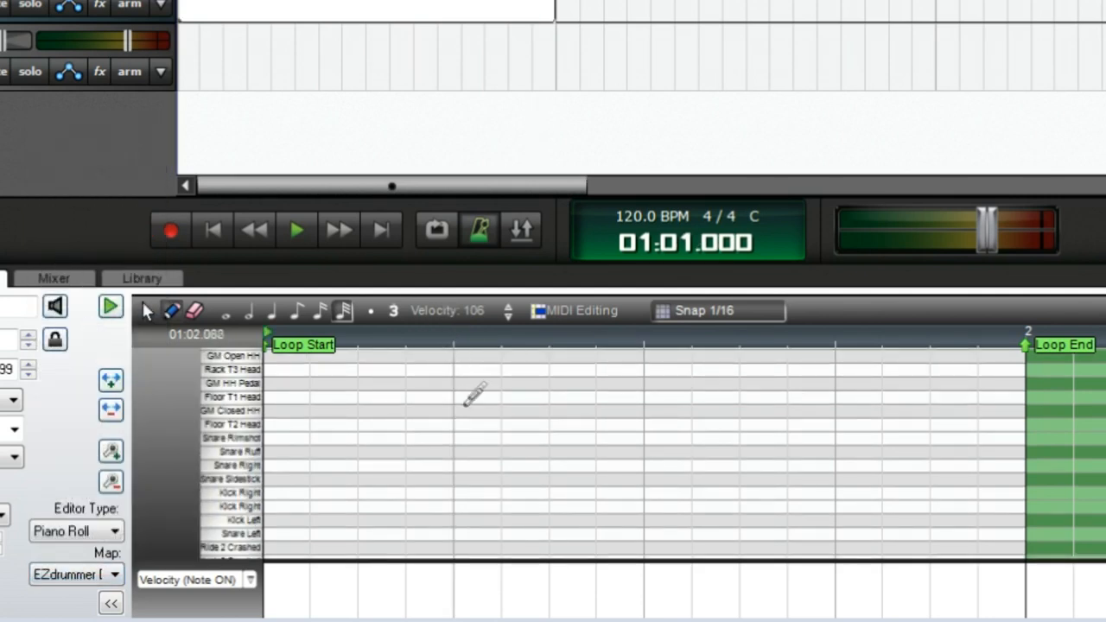
Step: Open the Start marker's tempo and time signature settings, review them and close without changing anything
scroll(468, 399, "down", 2)
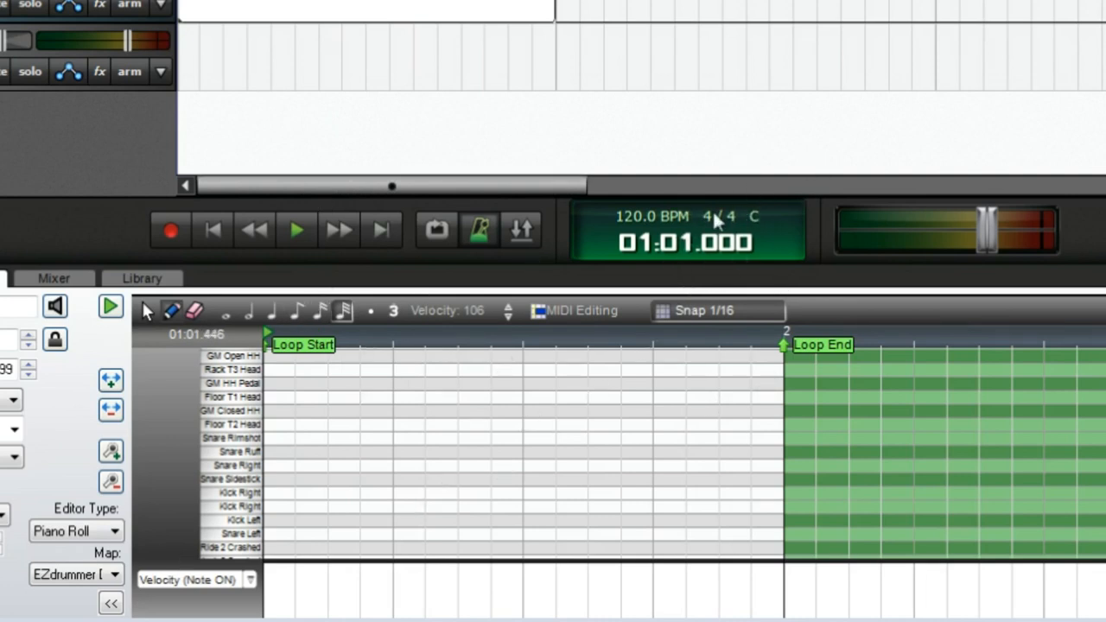
double_click(649, 216)
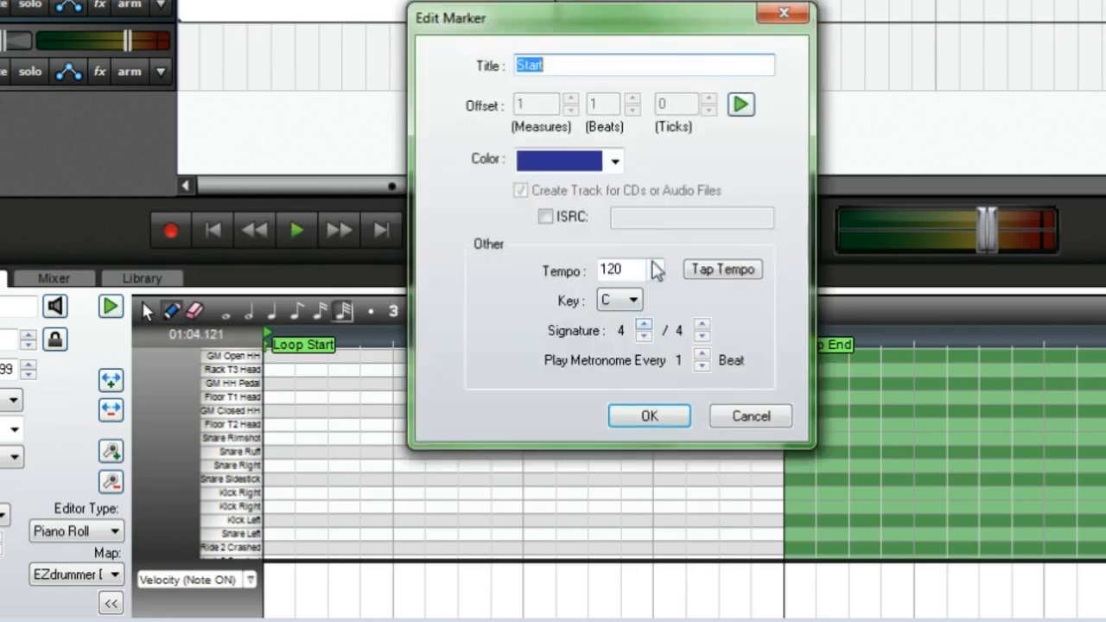
left_click(761, 419)
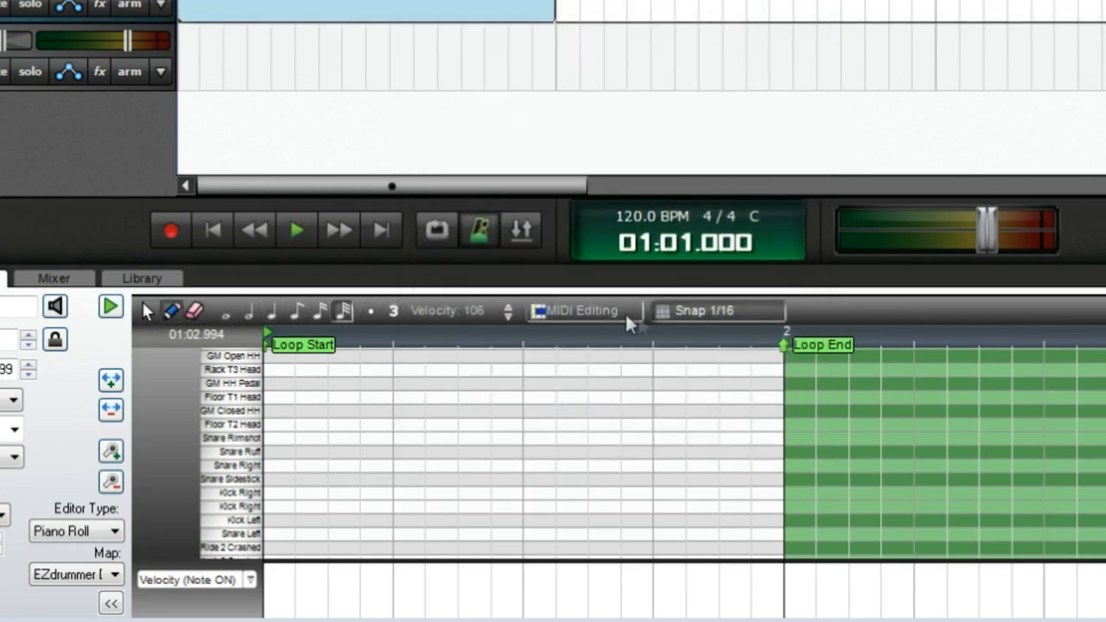
Step: Review the piano roll's snap options and set the editor snap to 1/8 notes
left_click(713, 313)
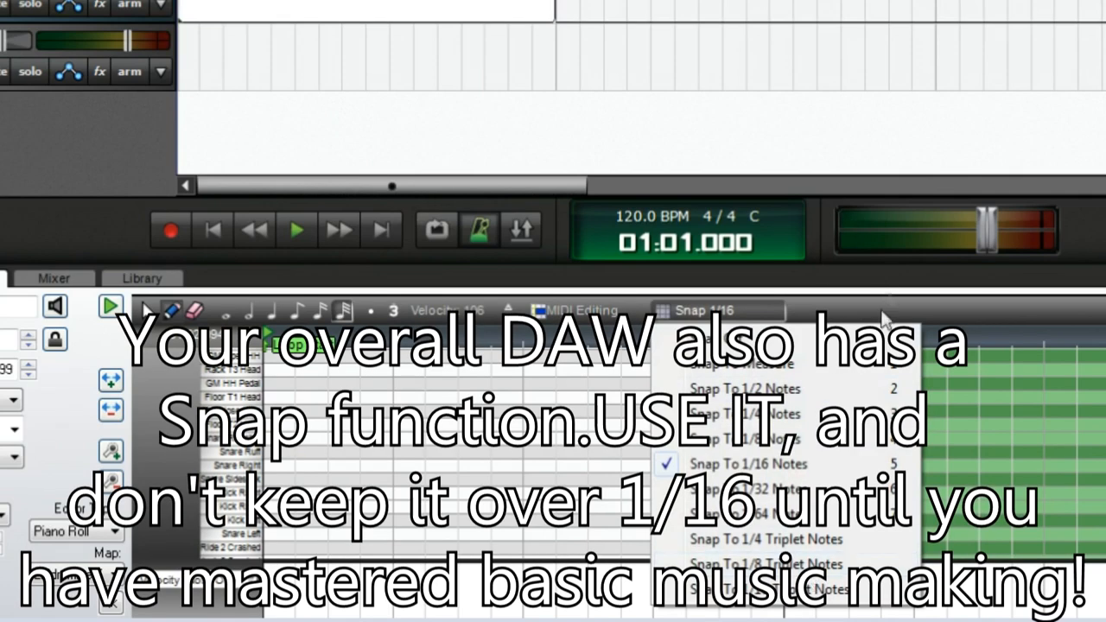
left_click(847, 320)
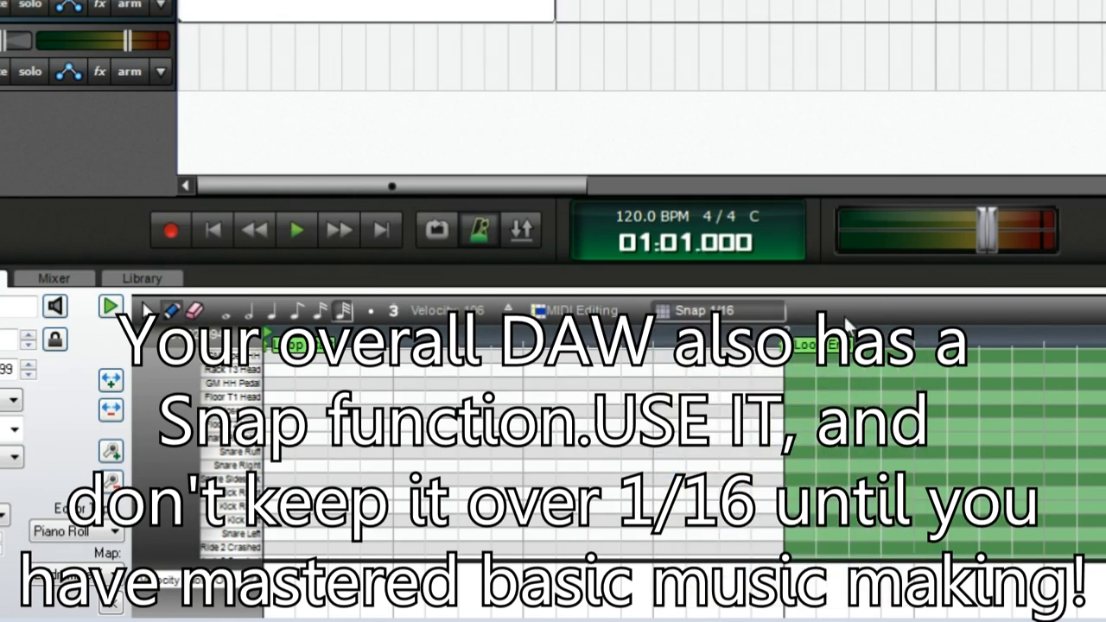
left_click(729, 313)
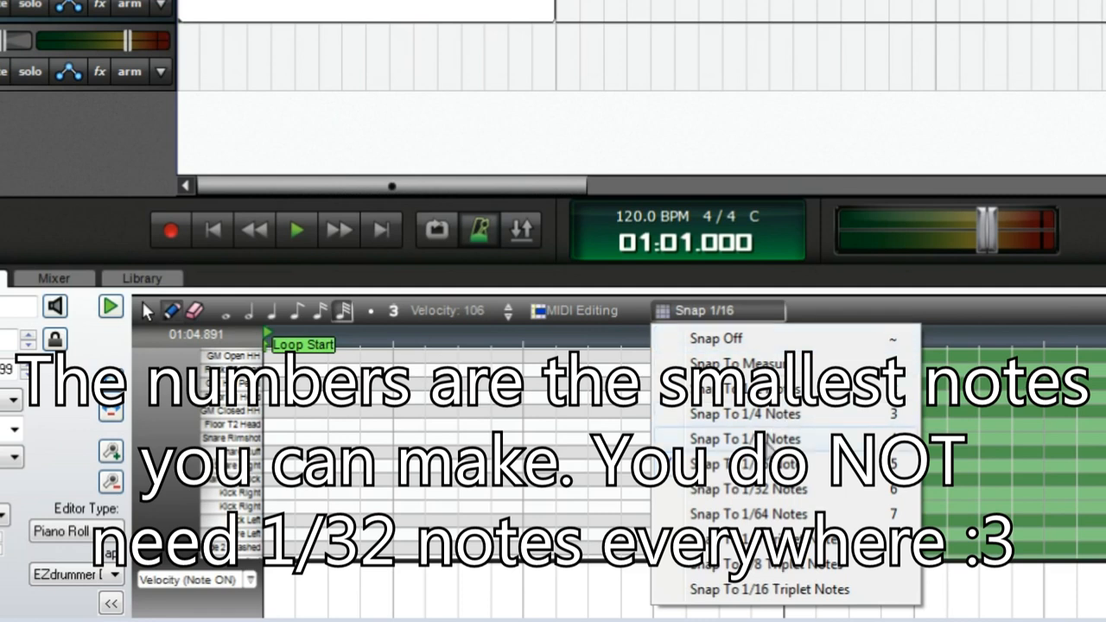
left_click(745, 439)
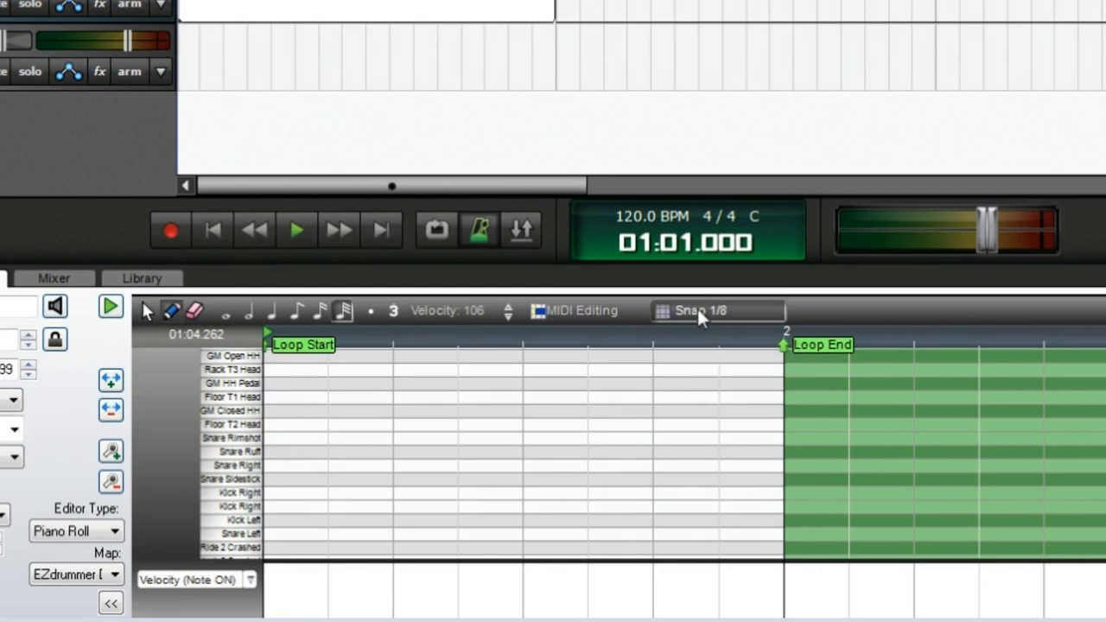
Step: Place a Kick Right note on beat 1 of the measure and set the editor snap to 1/8 notes
scroll(660, 411, "down", 2)
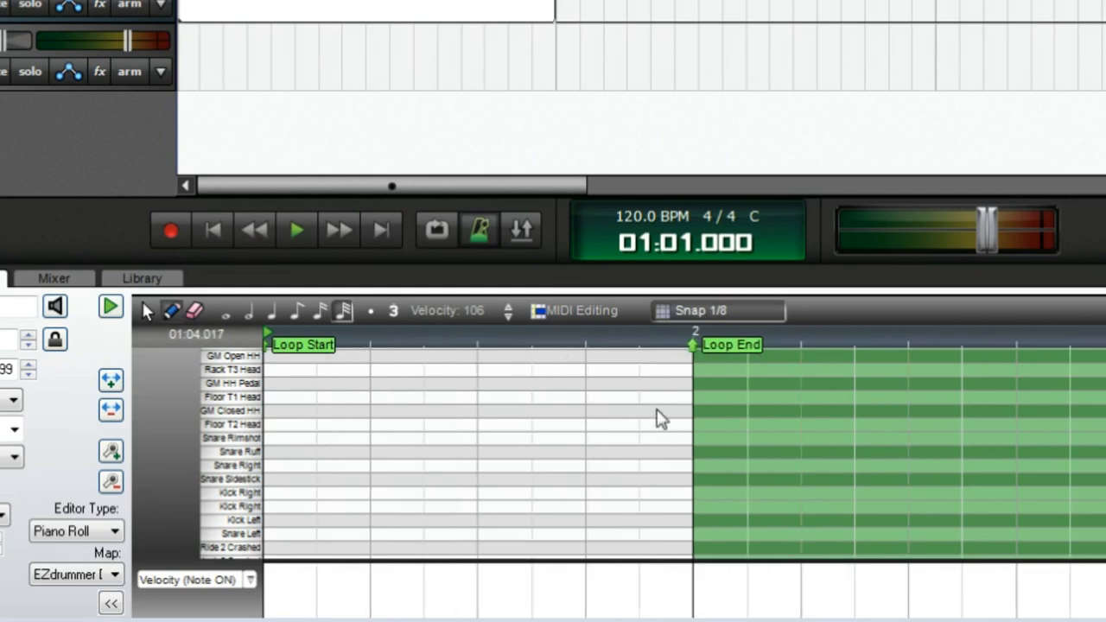
scroll(500, 370, "up", 2)
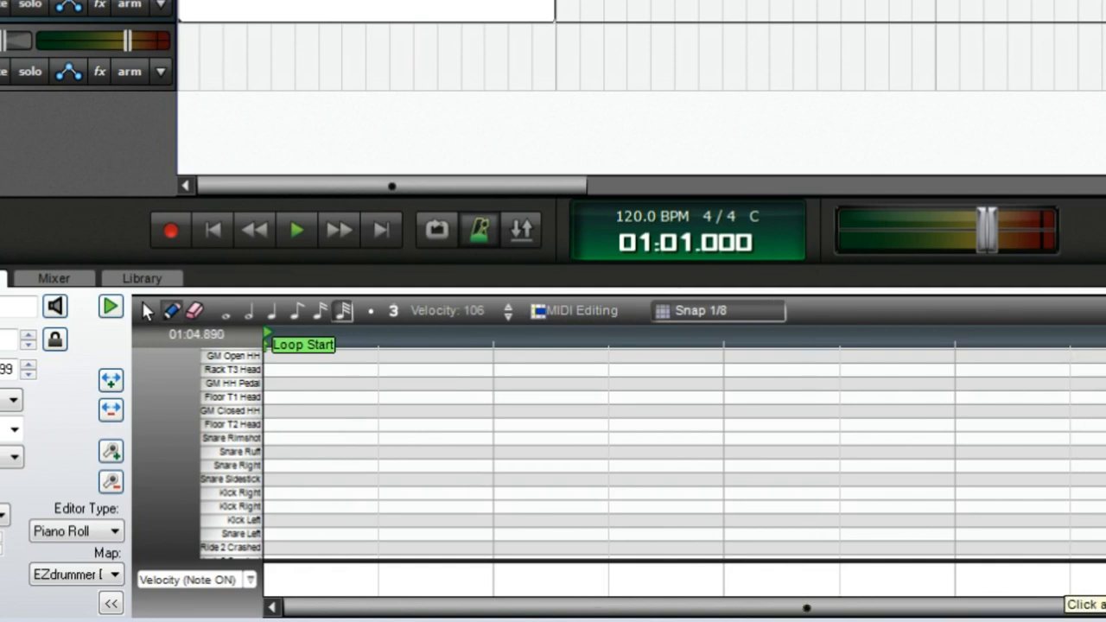
scroll(530, 437, "down", 1)
left_click(721, 311)
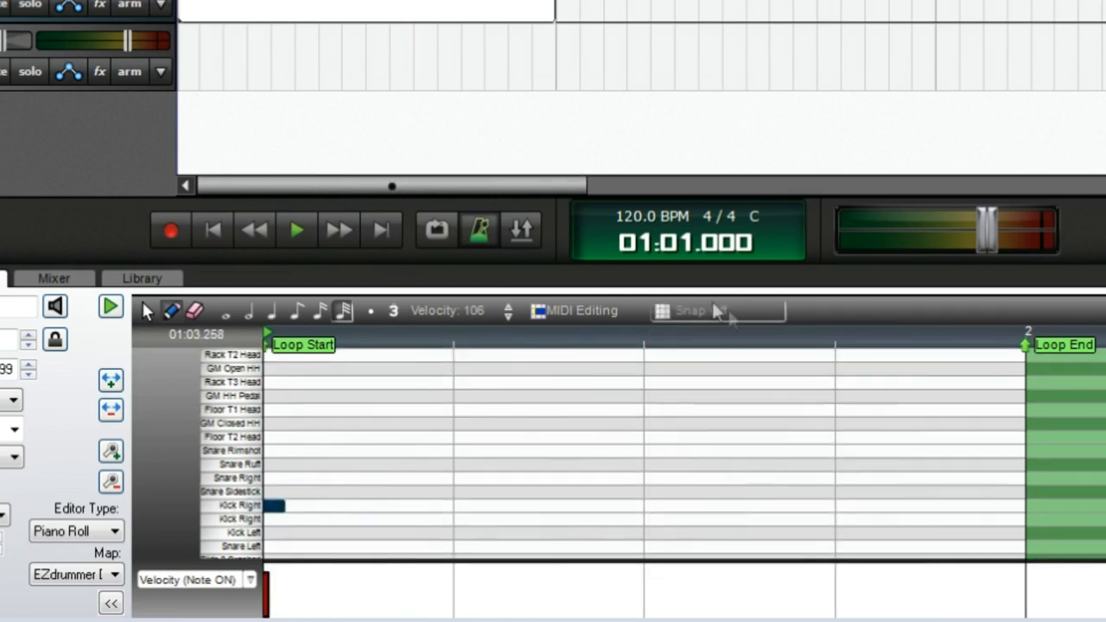
left_click(712, 305)
left_click(717, 440)
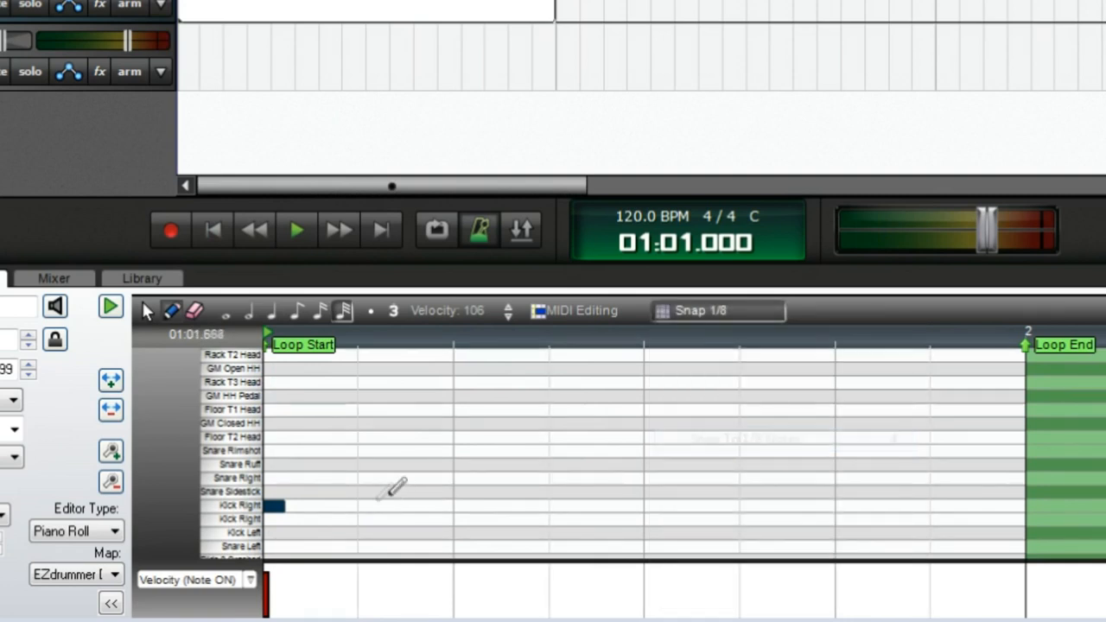
mouse_move(275, 507)
left_mouse_down()
mouse_move(476, 512)
mouse_move(284, 516)
left_mouse_up()
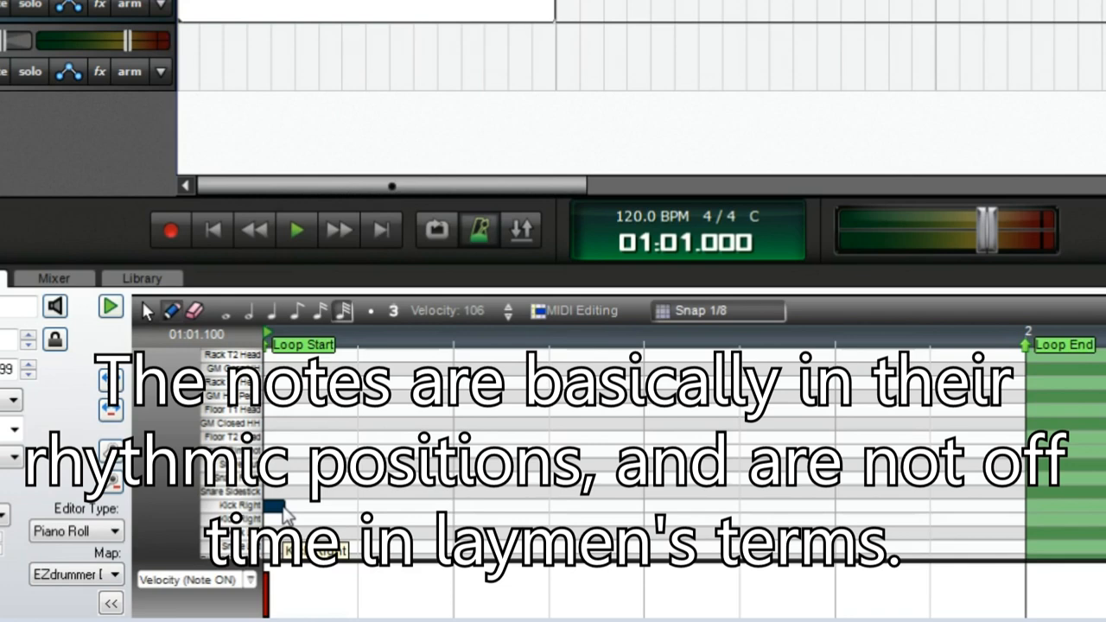
Step: Add Snare Right notes on beats 2 and 4, and Kick Right notes on beat 3 and the following eighth
scroll(370, 515, "down", 1)
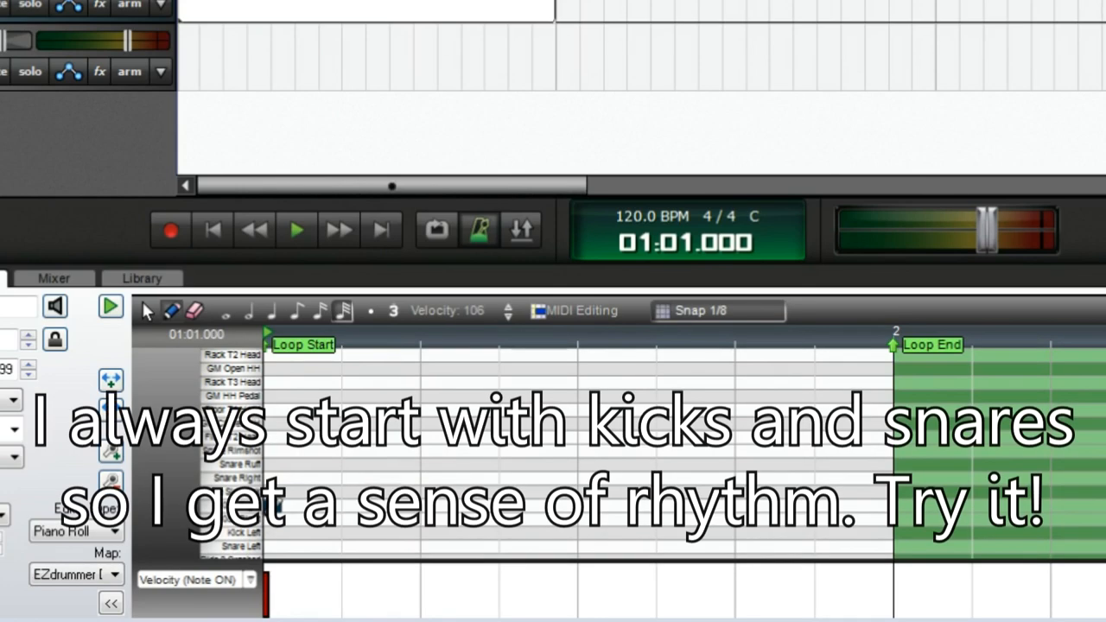
left_click(427, 479)
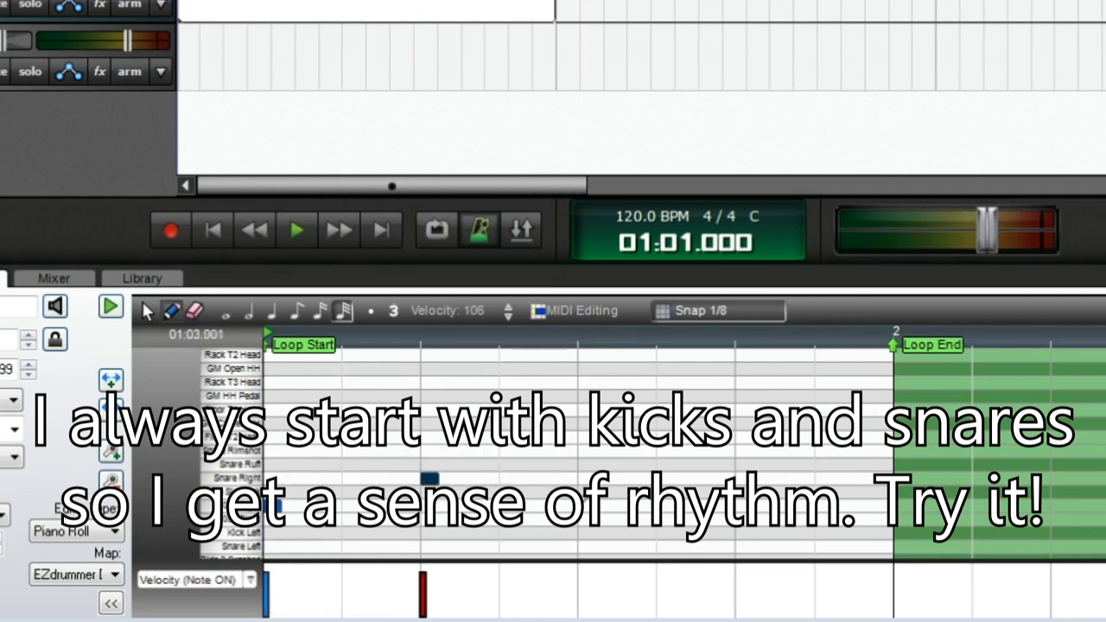
left_click(584, 505)
left_click(664, 504)
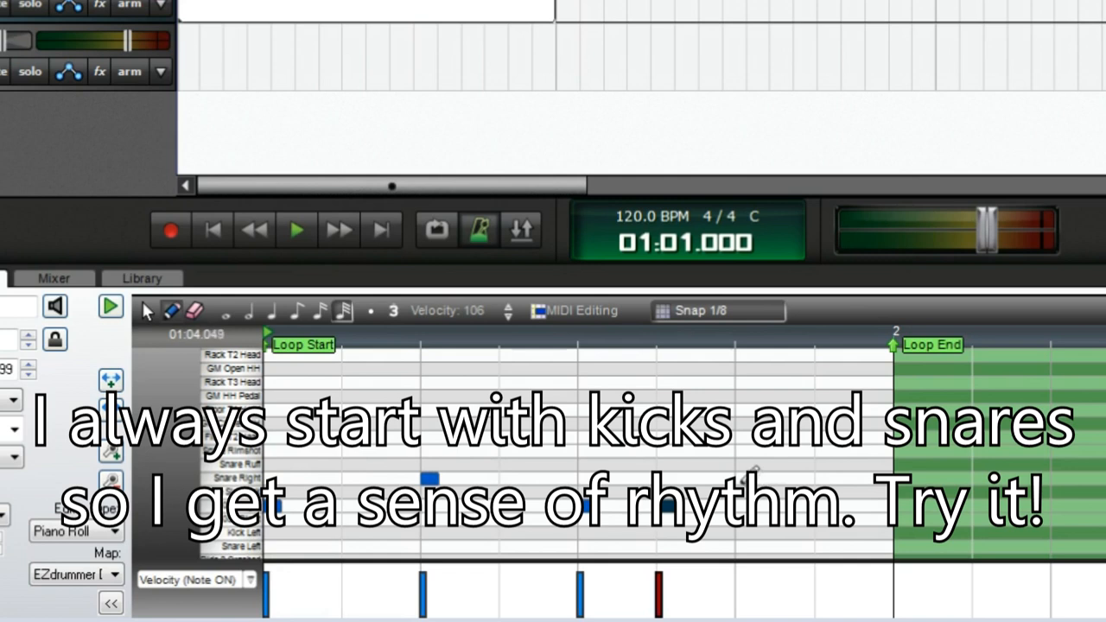
left_click(742, 479)
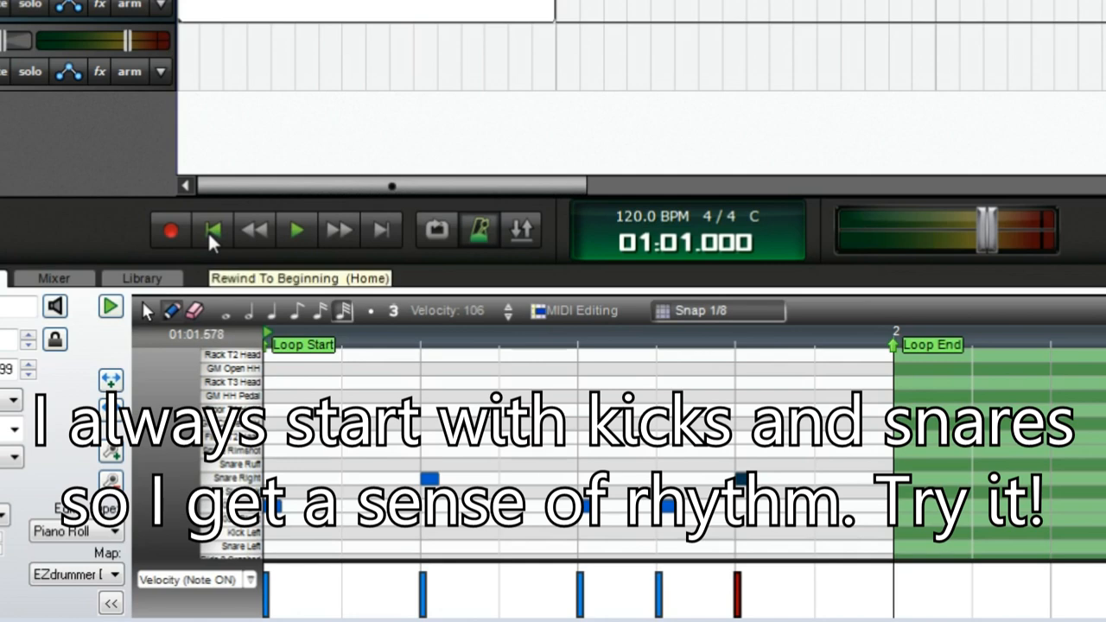
Step: Play back the kick and snare pattern and return the playhead to the project start
key("space")
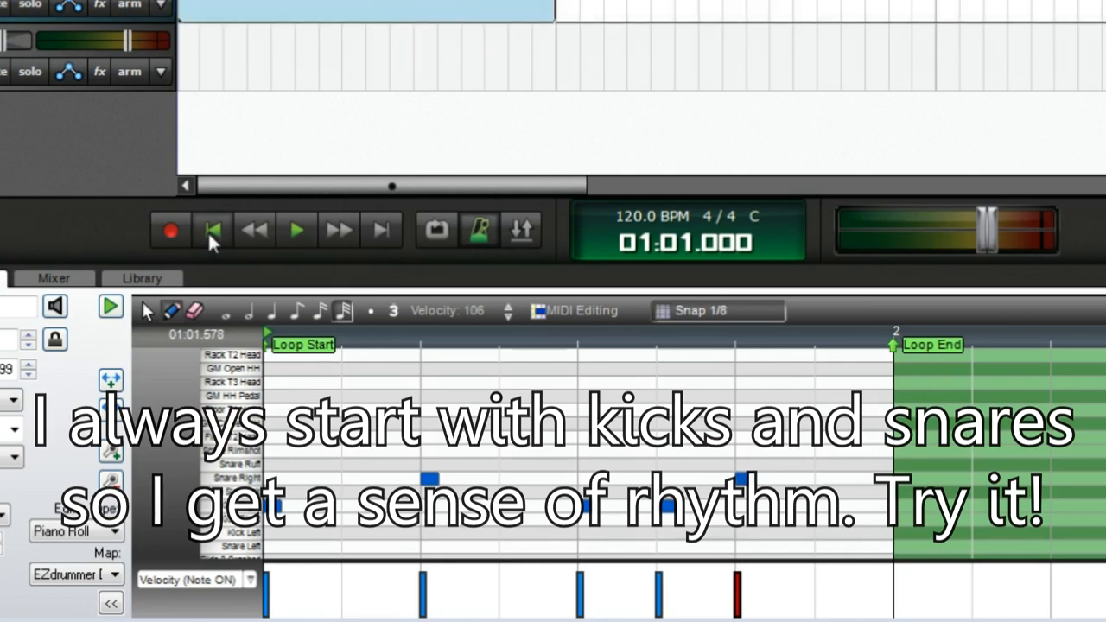
key("space")
left_click(211, 230)
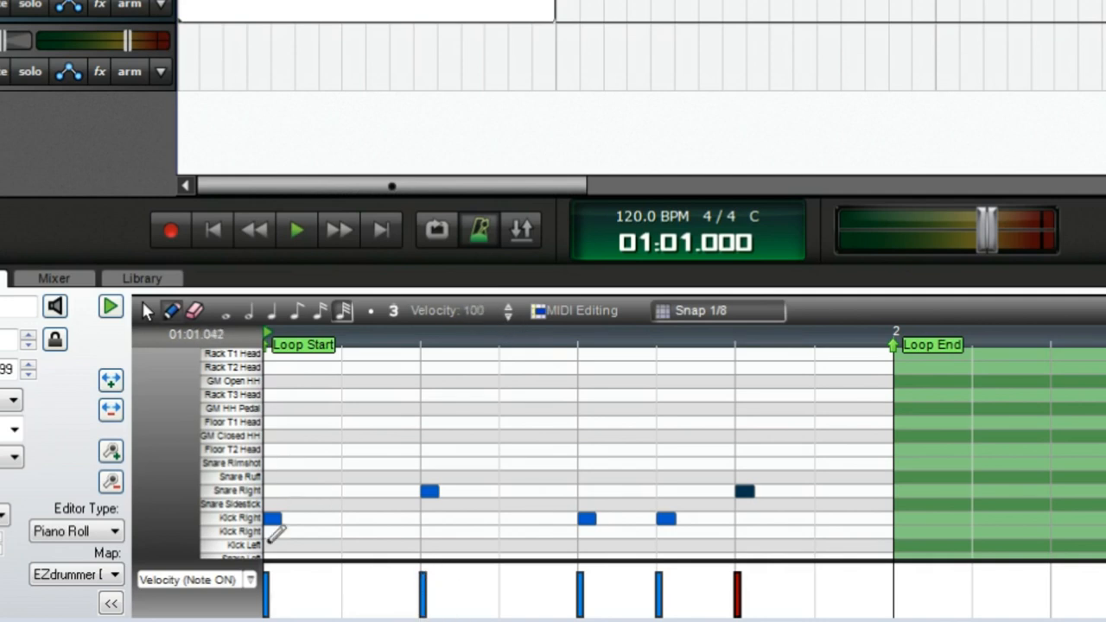
Step: Add Hats Closed Edge notes on every eighth, with beats 2 and 4 one row below the others, and play the beat
scroll(251, 441, "up", 5)
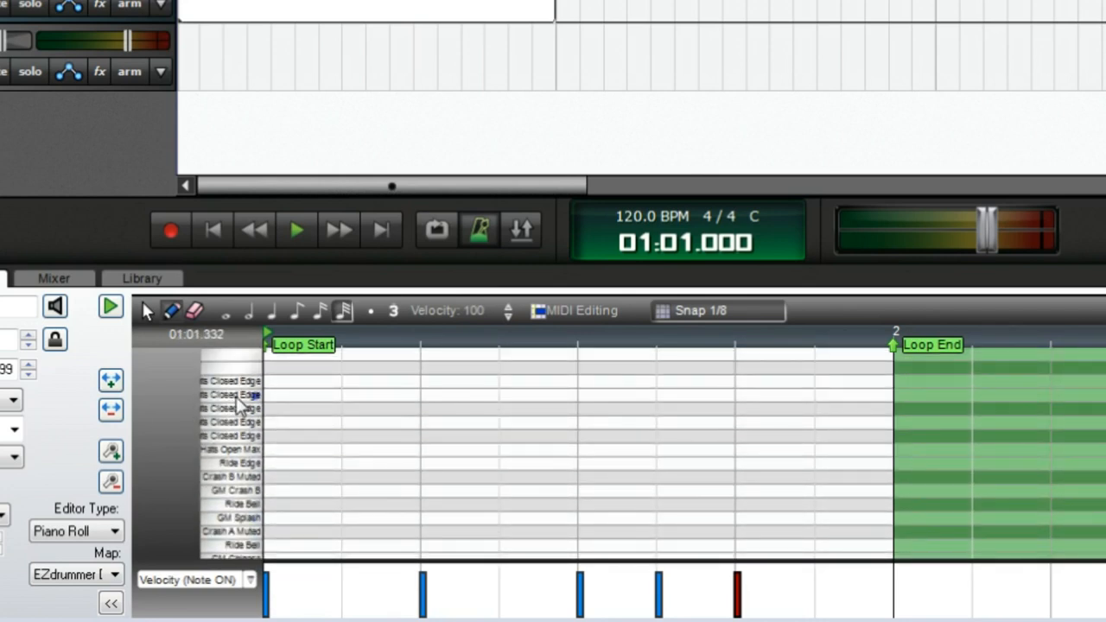
left_click(272, 381)
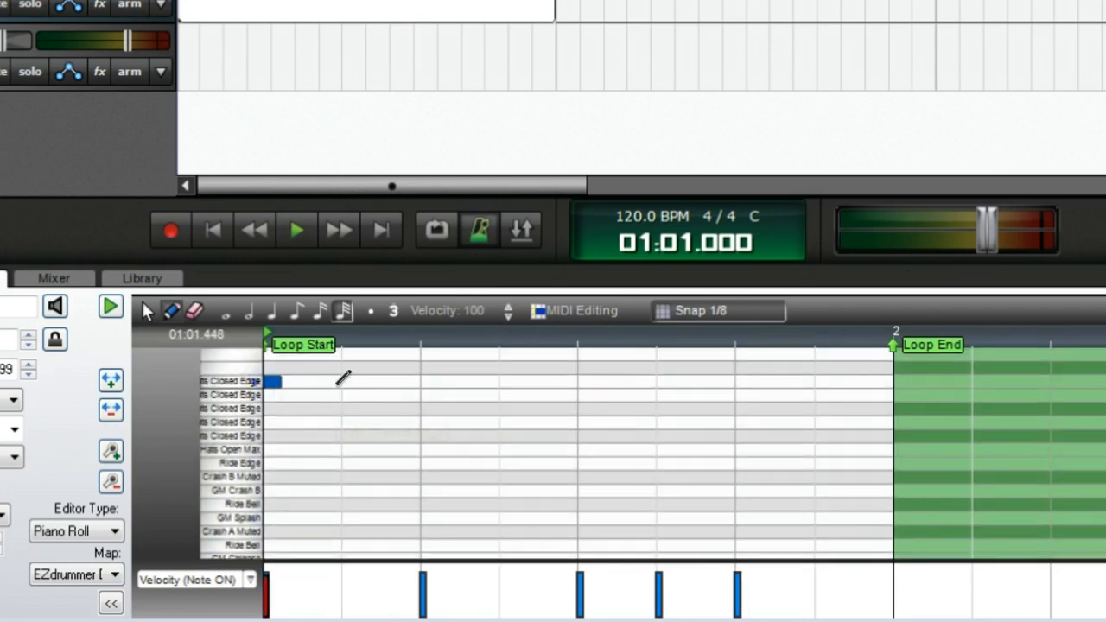
left_click(350, 381)
left_click(430, 395)
left_click(507, 381)
left_click(586, 382)
left_click(666, 382)
left_click(745, 395)
left_click(823, 381)
left_click(434, 396)
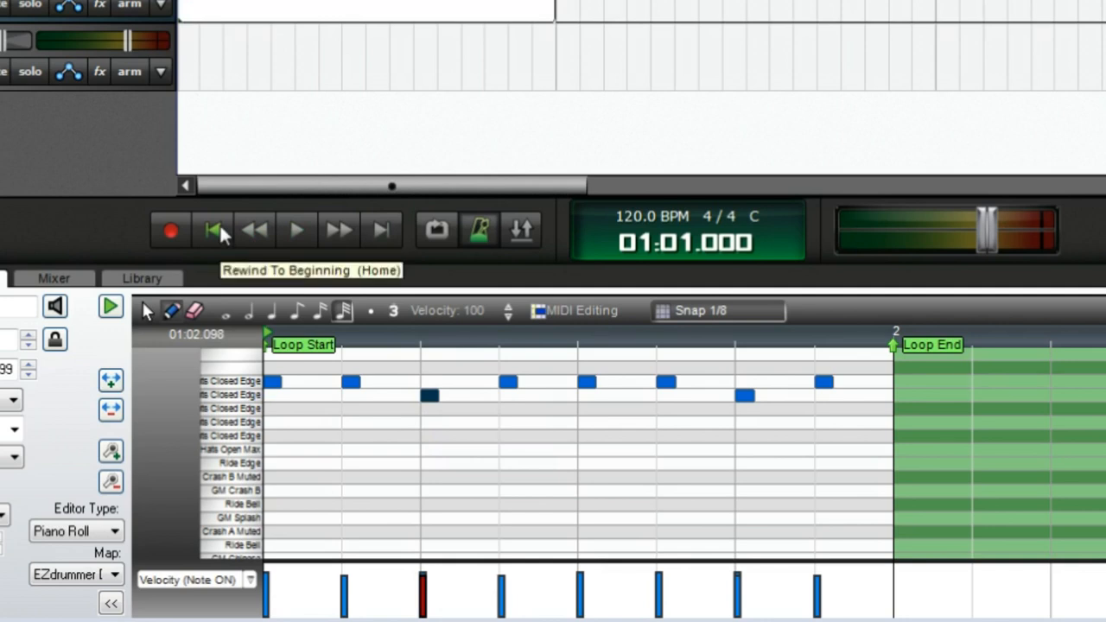
key("space")
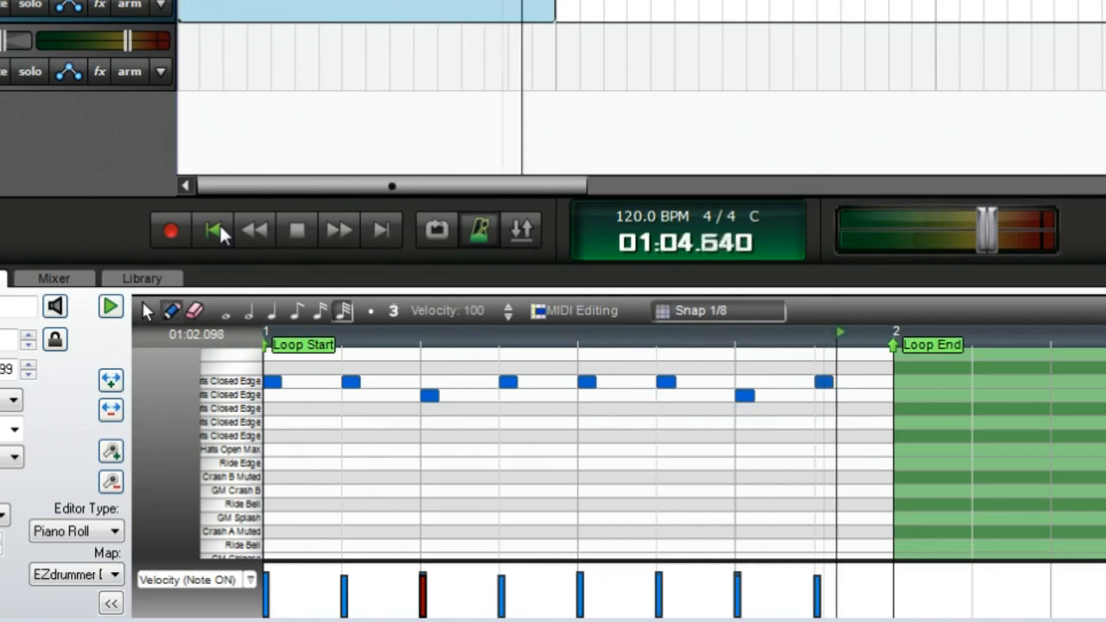
key("space")
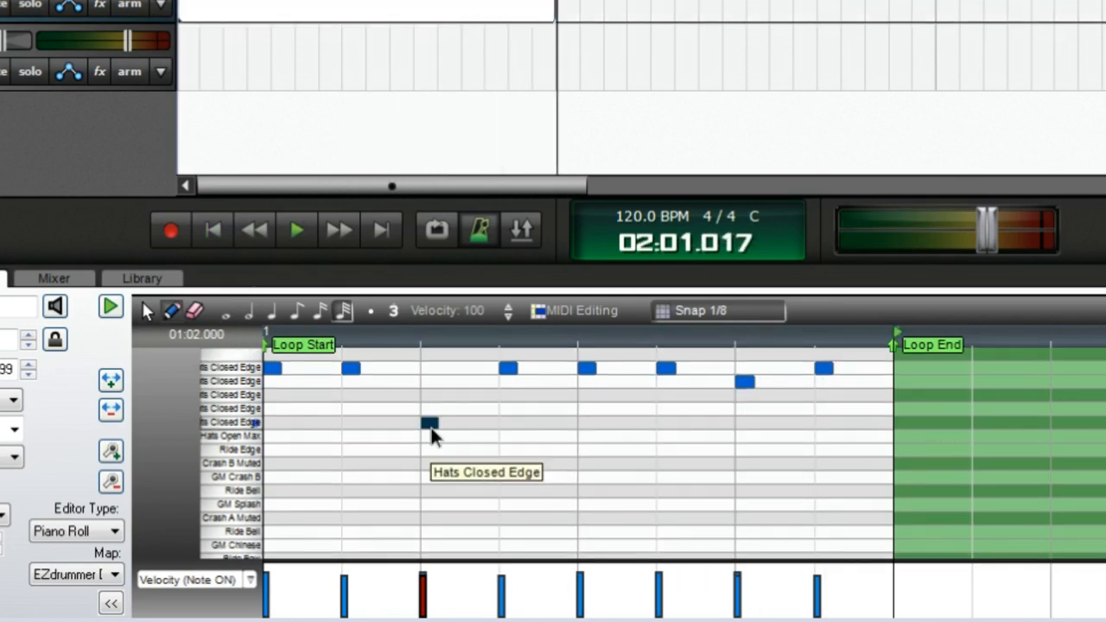
Step: Move the hat notes on beats 2 and 4 to Hats Open Max and remove the closed hat on beat 3
left_click_drag(445, 422, 445, 436)
left_click(587, 368)
left_click_drag(749, 382, 749, 436)
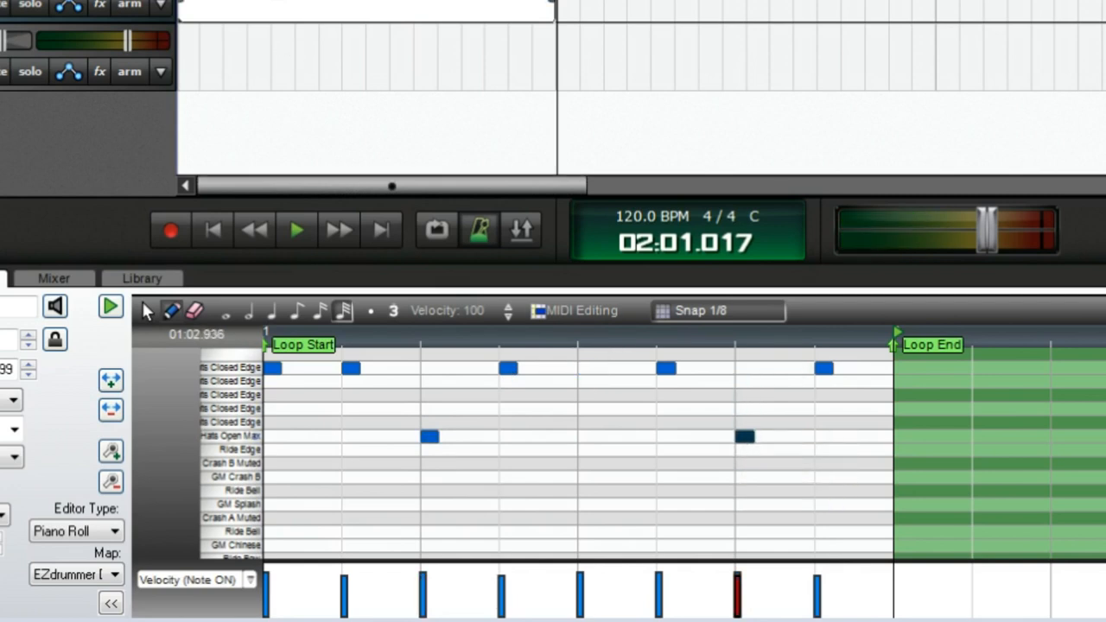
Step: Loop the one-measure clip to three measures and play it from the project start
left_click(187, 2)
left_click(187, 1)
left_click(209, 230)
key("space")
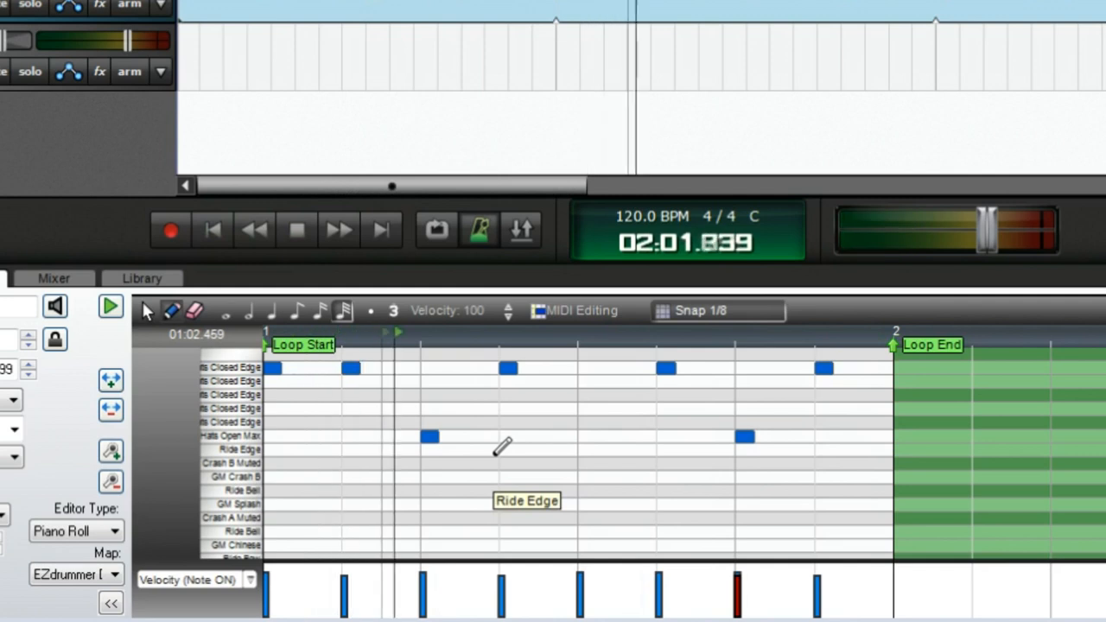
key("space")
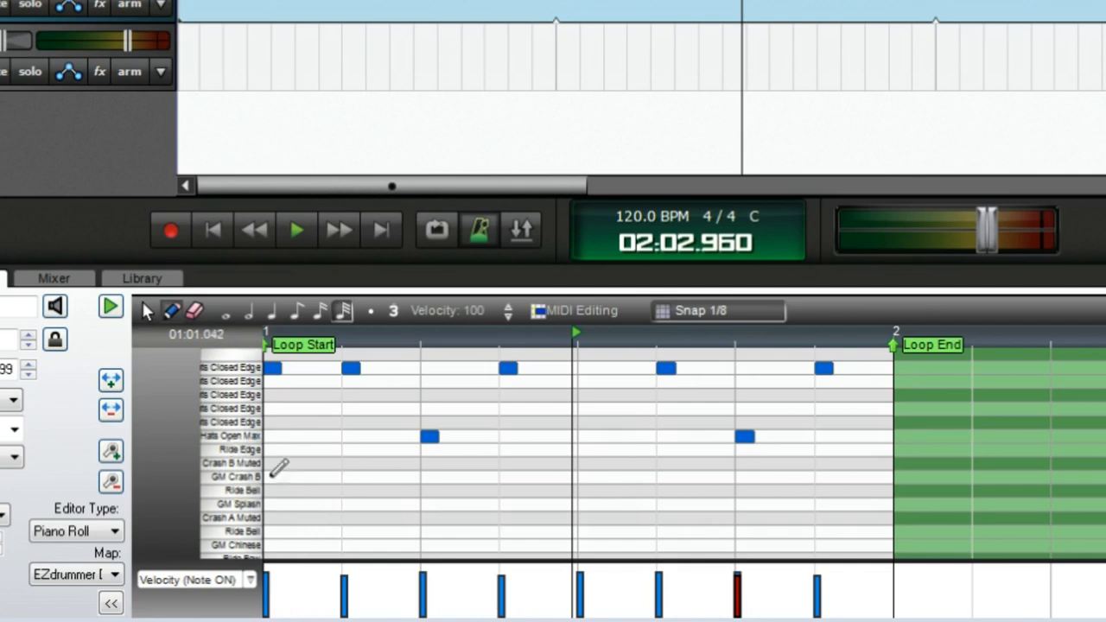
Step: Move the open hats on beats 2 and 4 to Hats Closed Edge rows, and the eighth after beat 2 to Hats Open Max
scroll(226, 458, "down", 2)
scroll(227, 459, "down", 5)
scroll(229, 457, "up", 8)
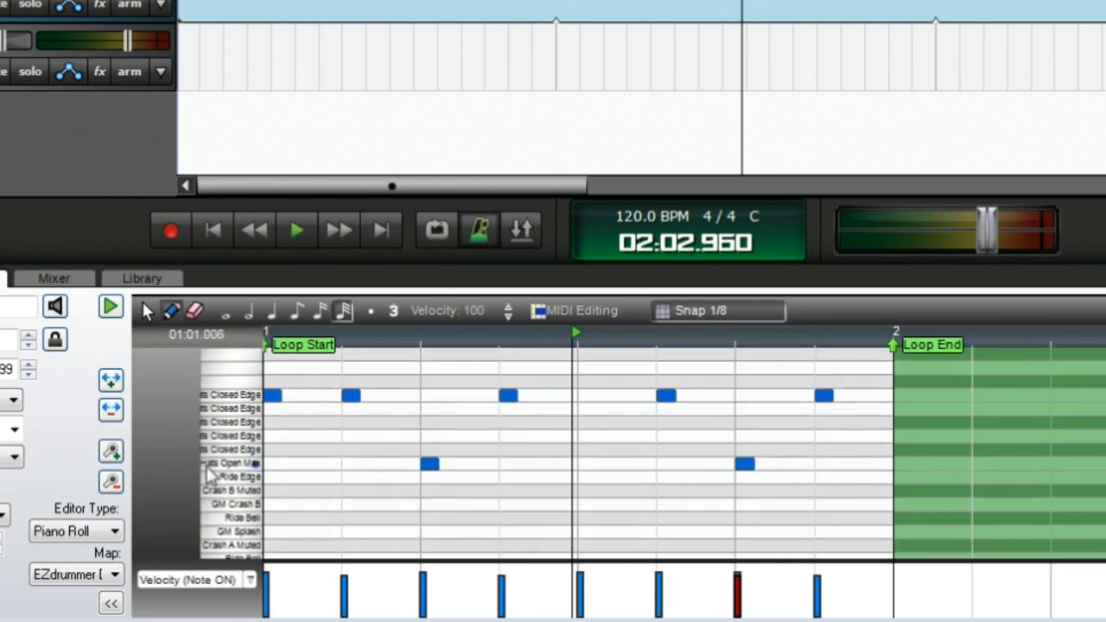
left_click(223, 467)
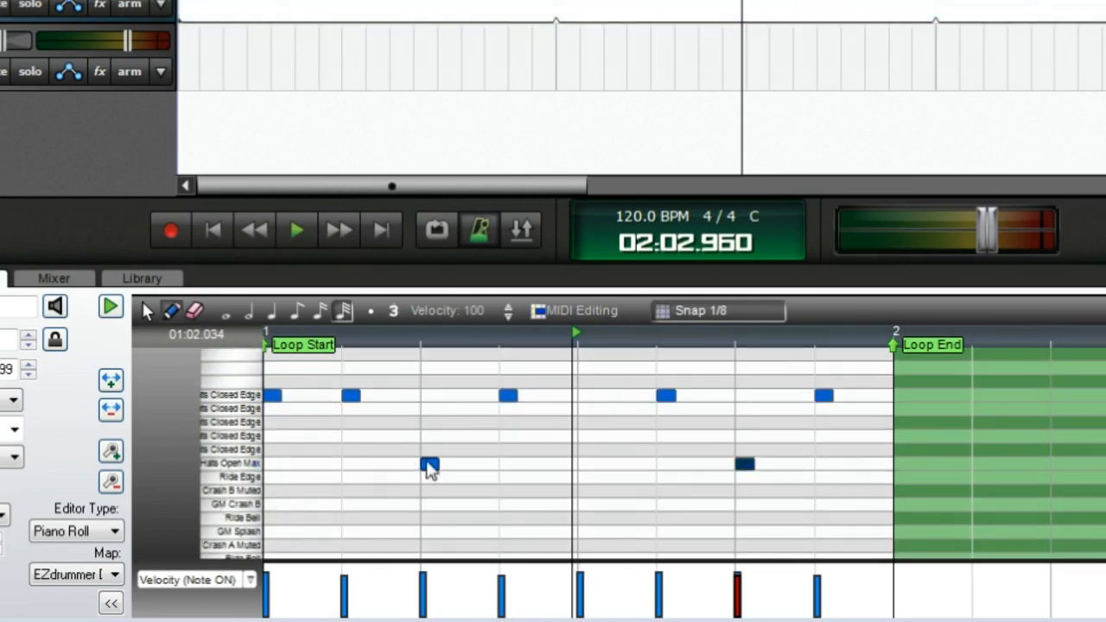
left_click_drag(428, 463, 429, 399)
left_click_drag(509, 397, 510, 464)
left_click_drag(750, 465, 754, 433)
Step: Play back the looped beat with the revised hi-hat pattern several times, returning to the project start after each listen
key("space")
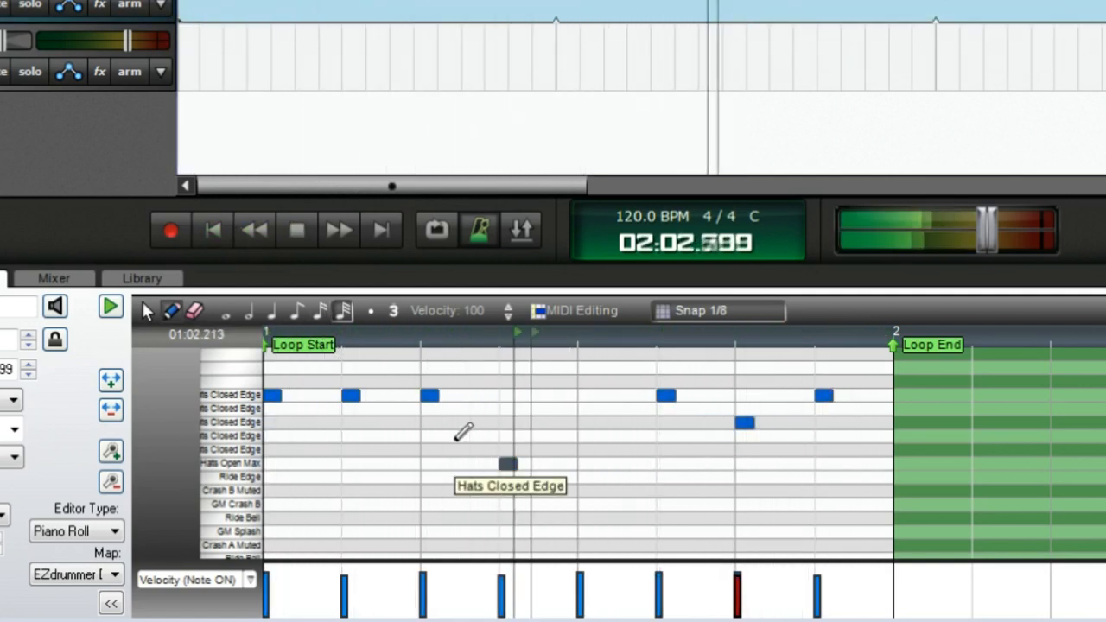
key("space")
left_click(222, 232)
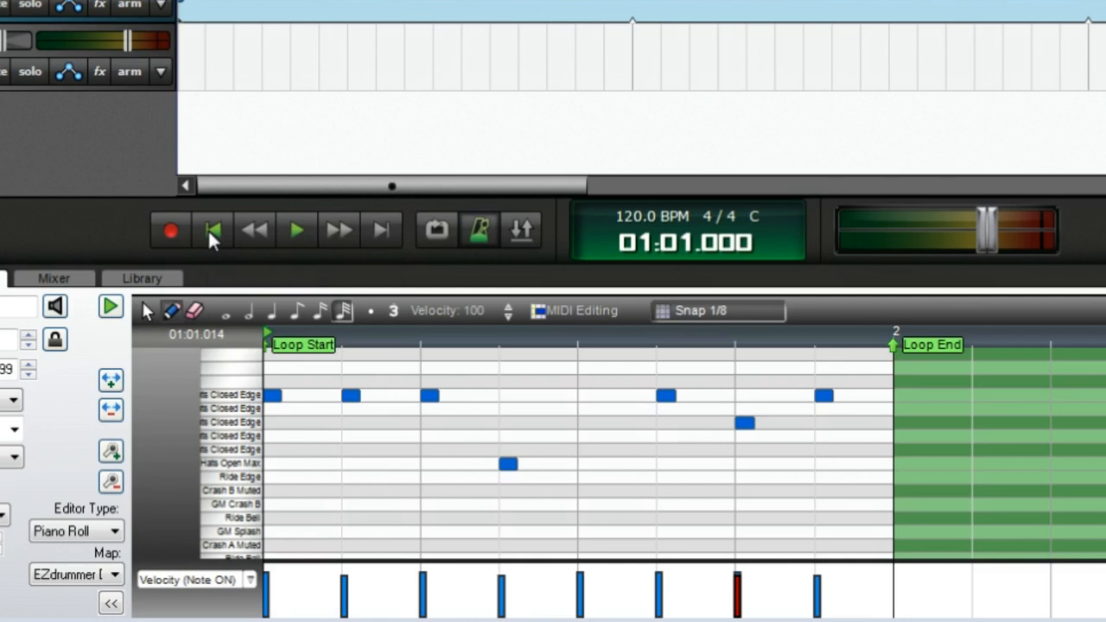
key("space")
key("space")
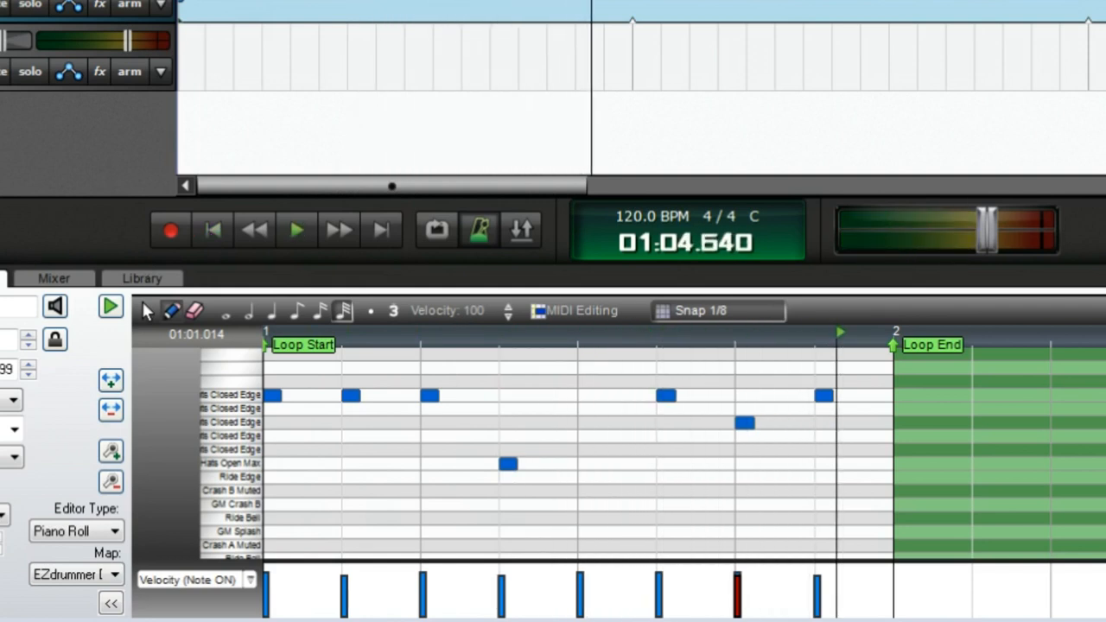
left_click(215, 239)
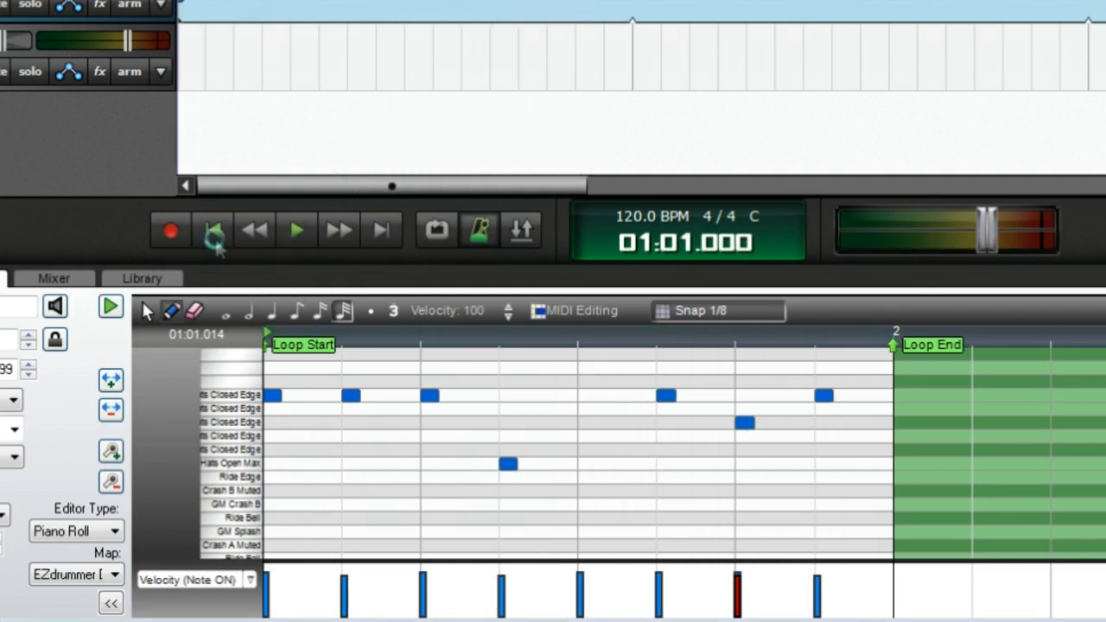
key("space")
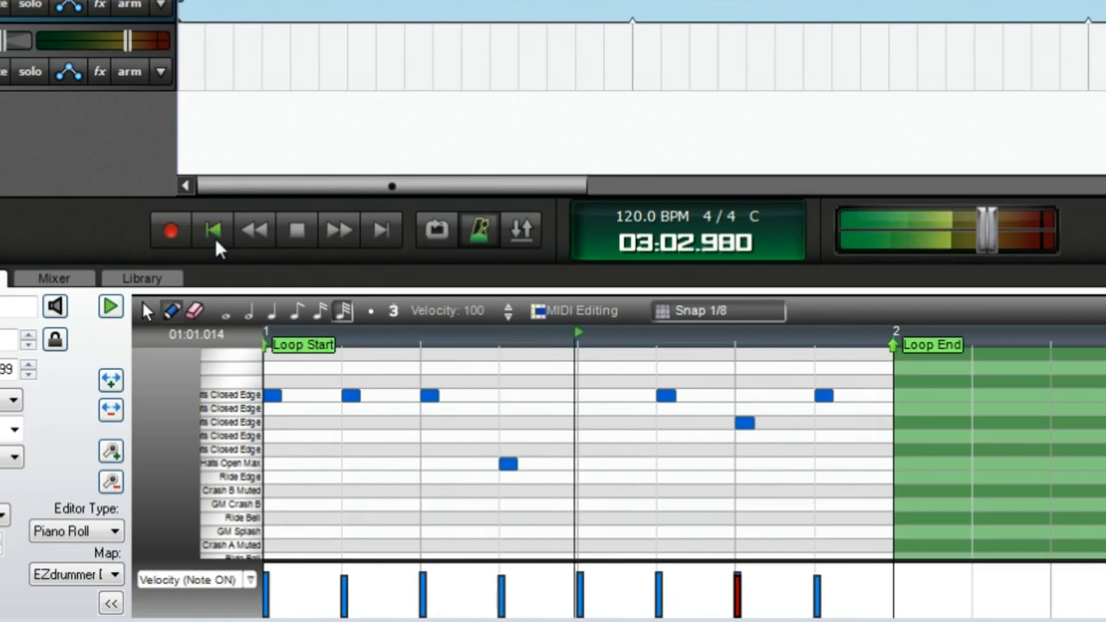
left_click(215, 237)
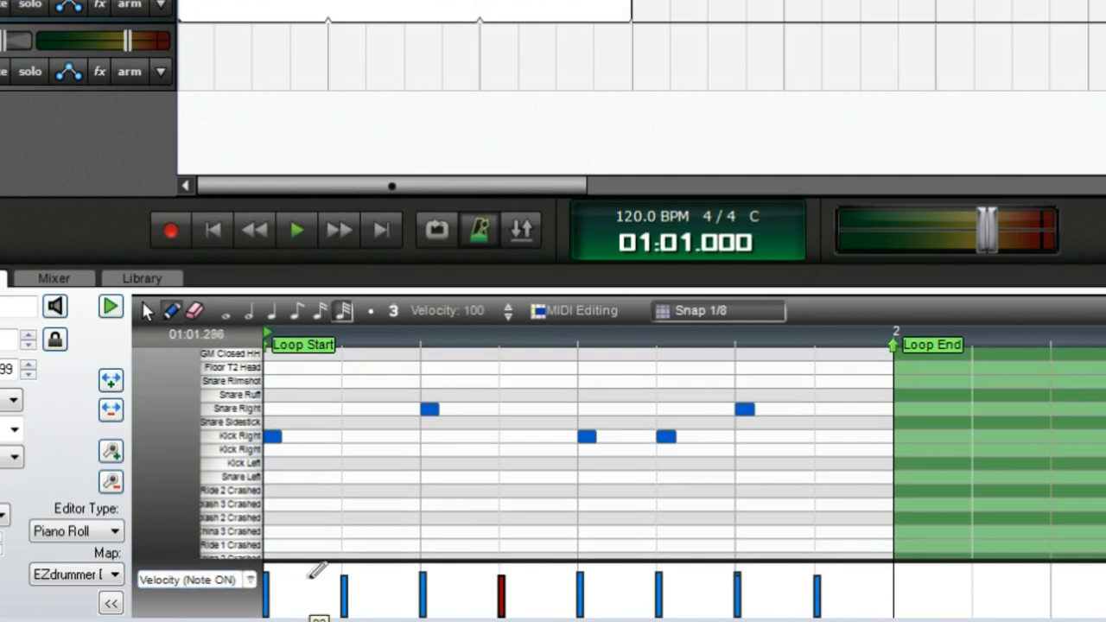
Step: Vary the hit velocities across the measure, lowering beat 1 the most, and play back the beat
left_click_drag(264, 577, 825, 572)
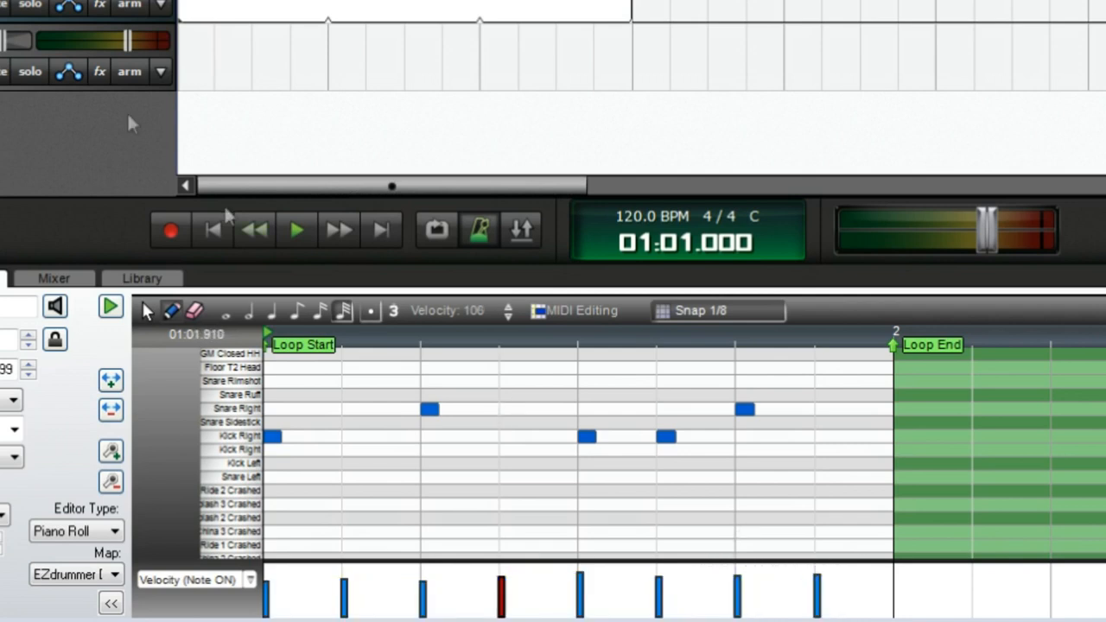
key("space")
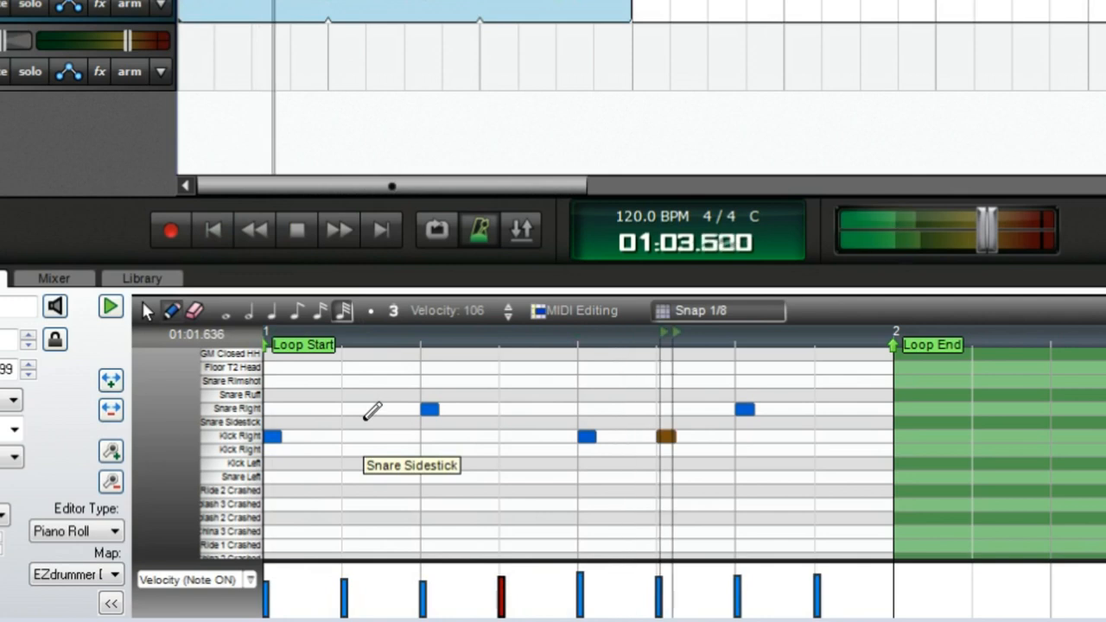
left_click_drag(433, 577, 385, 577)
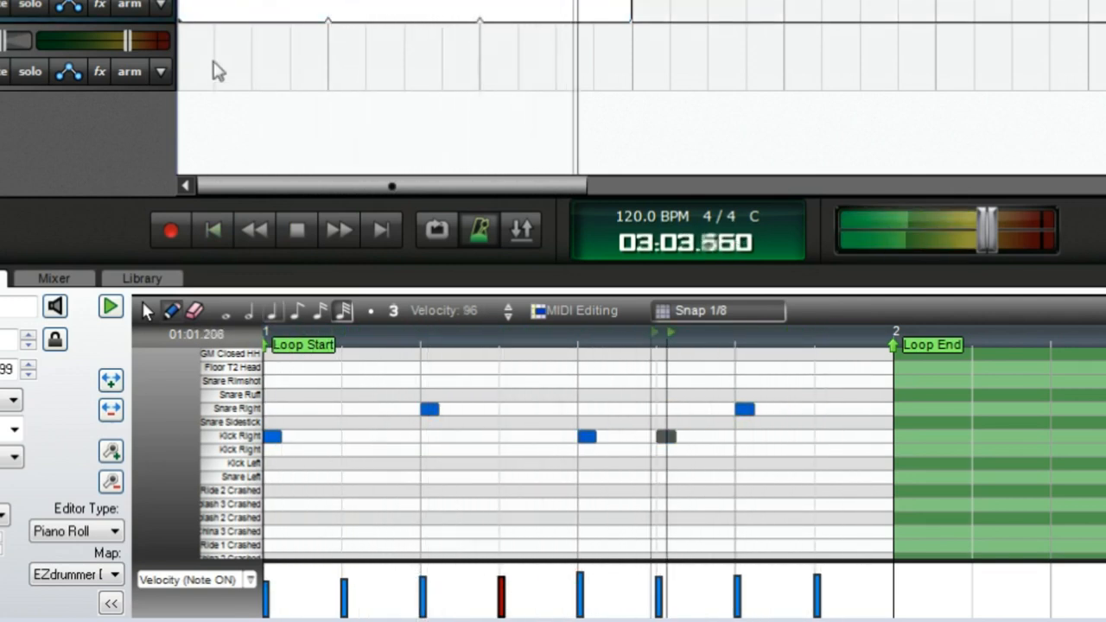
key("space")
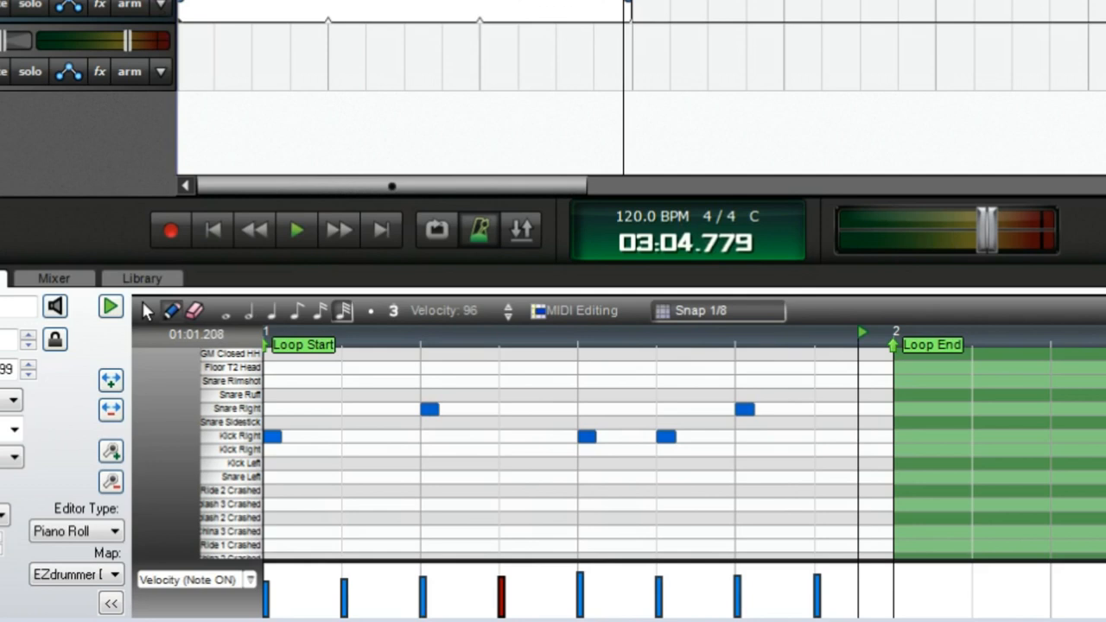
Step: Create a one-measure Superior Drummer clip at the project start with Hats Closed Edge eighth notes and the opening Kick Right and Snare Right hits
left_click(309, 17)
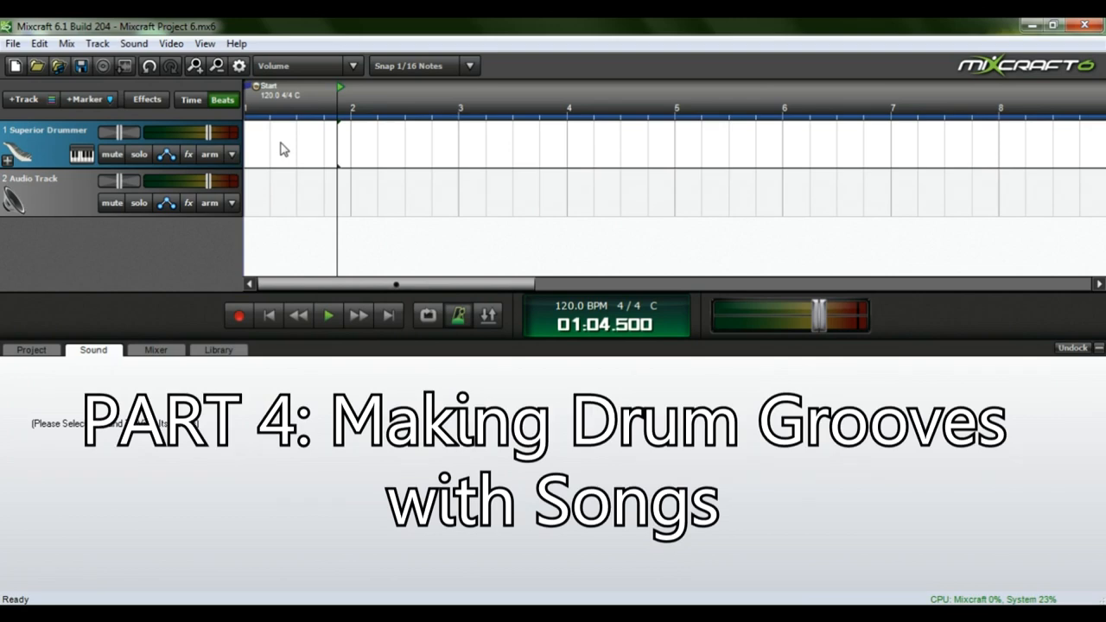
right_click(107, 40)
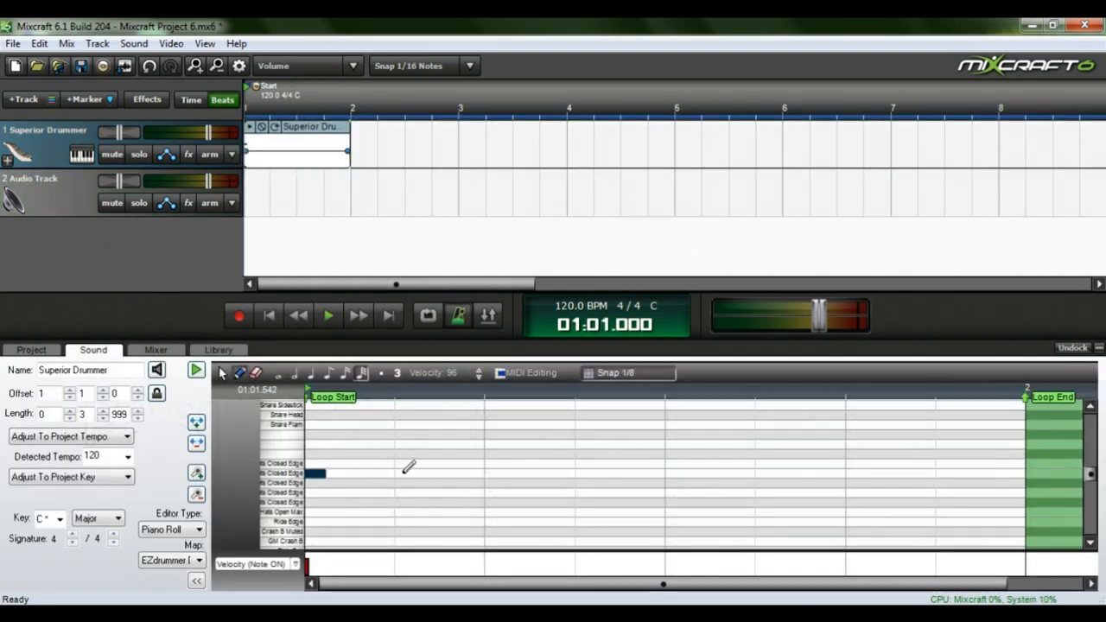
left_click(404, 474)
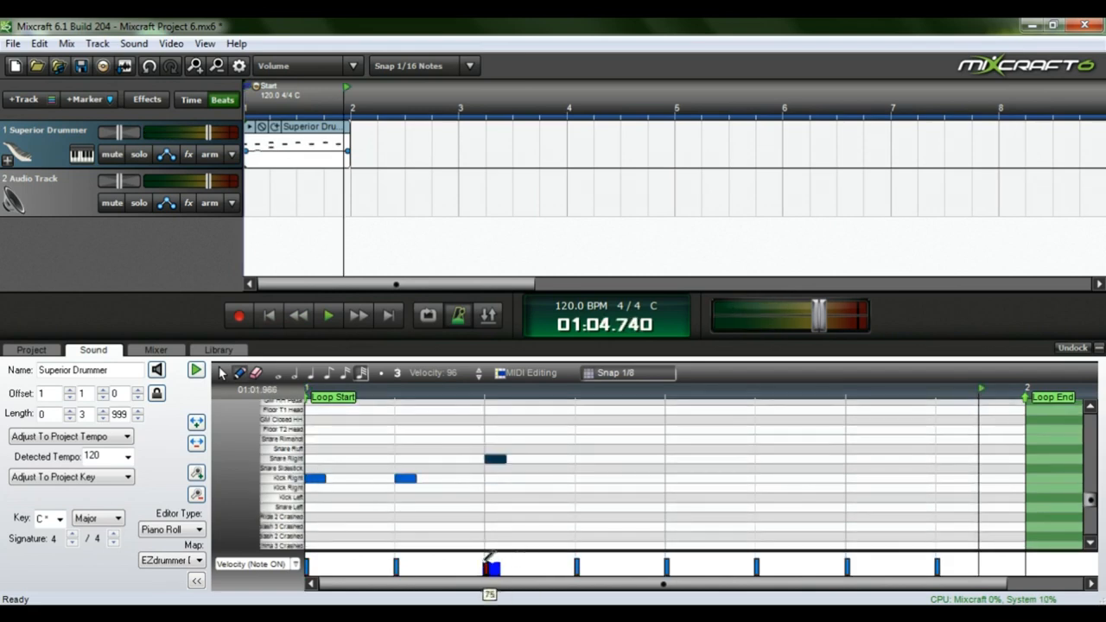
left_click(586, 477)
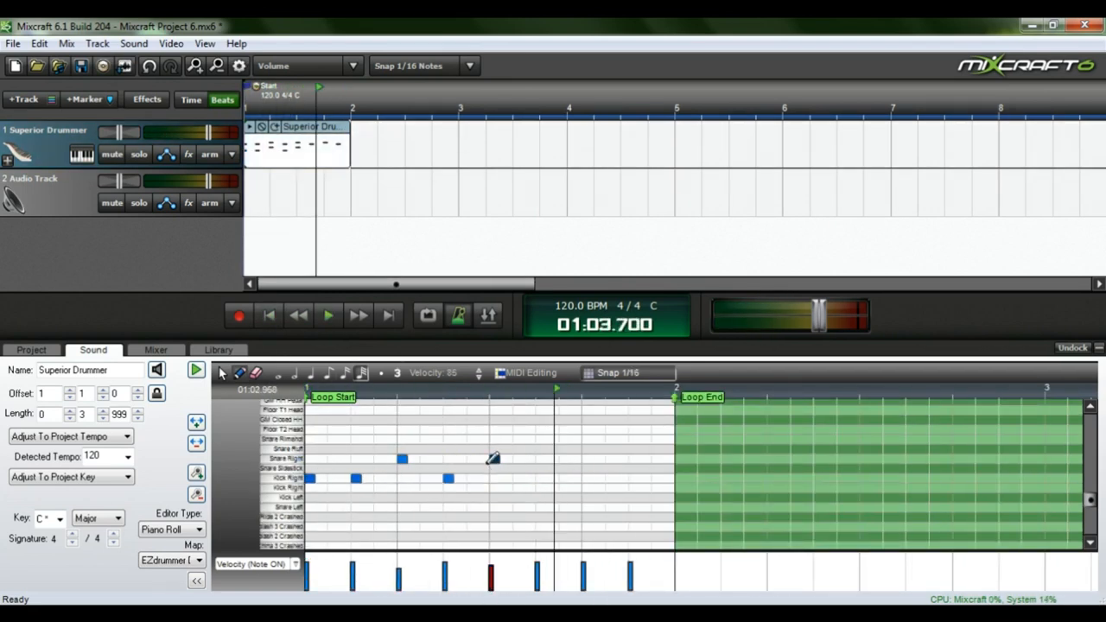
Step: At 1/16 snap, place Snare Right hits a sixteenth before and after beat 3 and on beat 4, with kicks a sixteenth before and an eighth after beat 4
left_click_drag(496, 459, 472, 459)
left_click(563, 478)
left_click(588, 459)
left_click(634, 478)
left_click(518, 459)
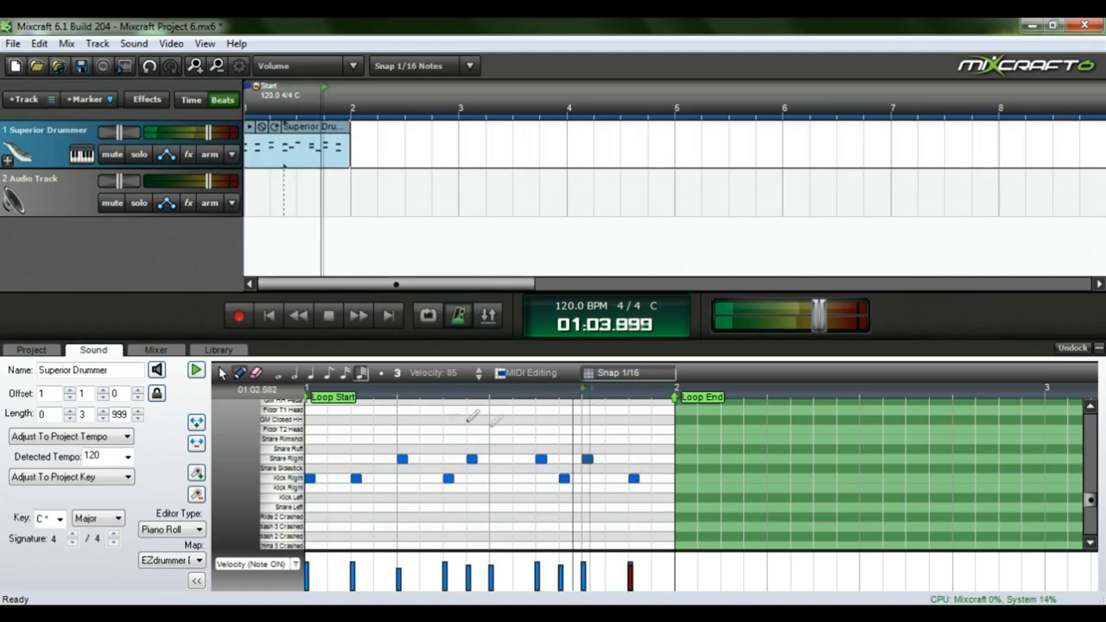
left_click(566, 481)
Step: Loop the clip to two measures and play back the syncopated beat
key("space")
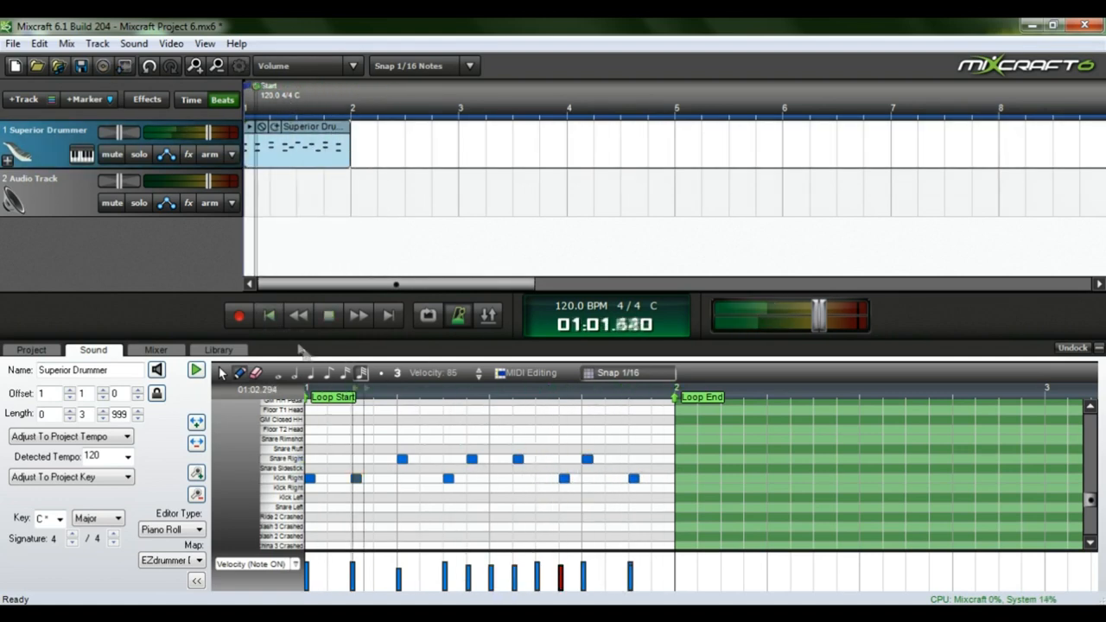
left_click(275, 127)
key("space")
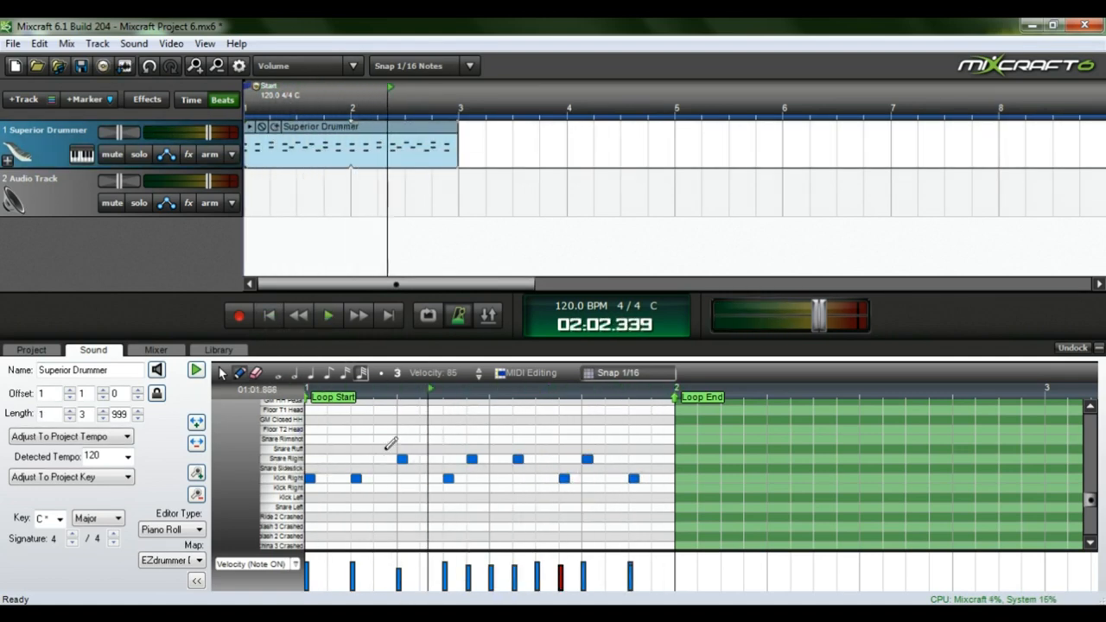
Step: Add a Snare Ruff note on beat 2, loop the clip to four measures and play it from the project start
left_click(402, 450)
key("space")
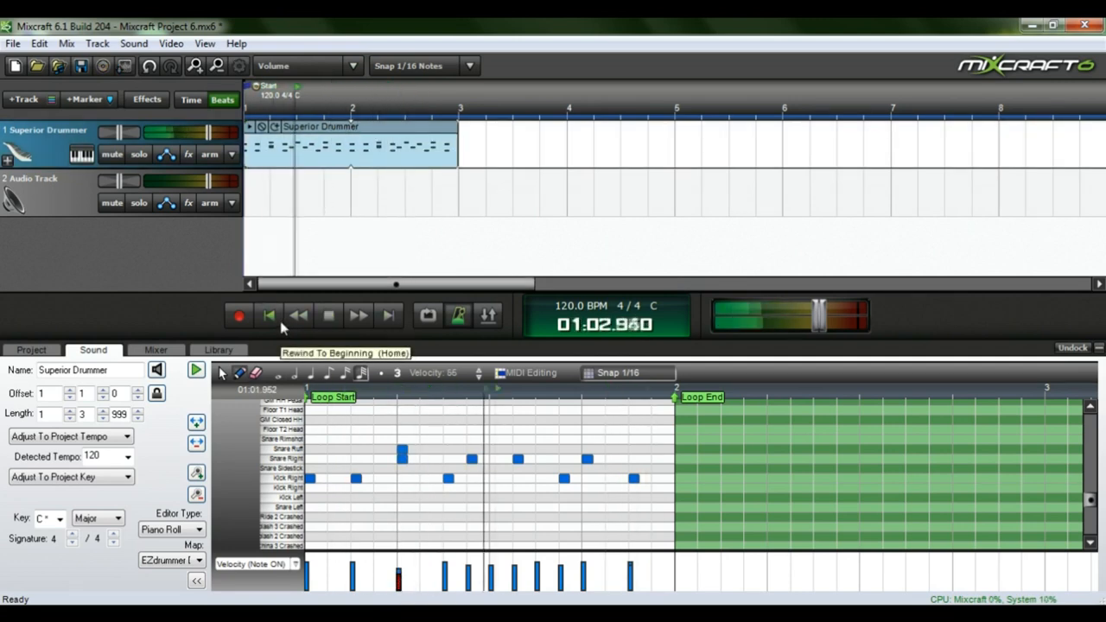
left_click(270, 317)
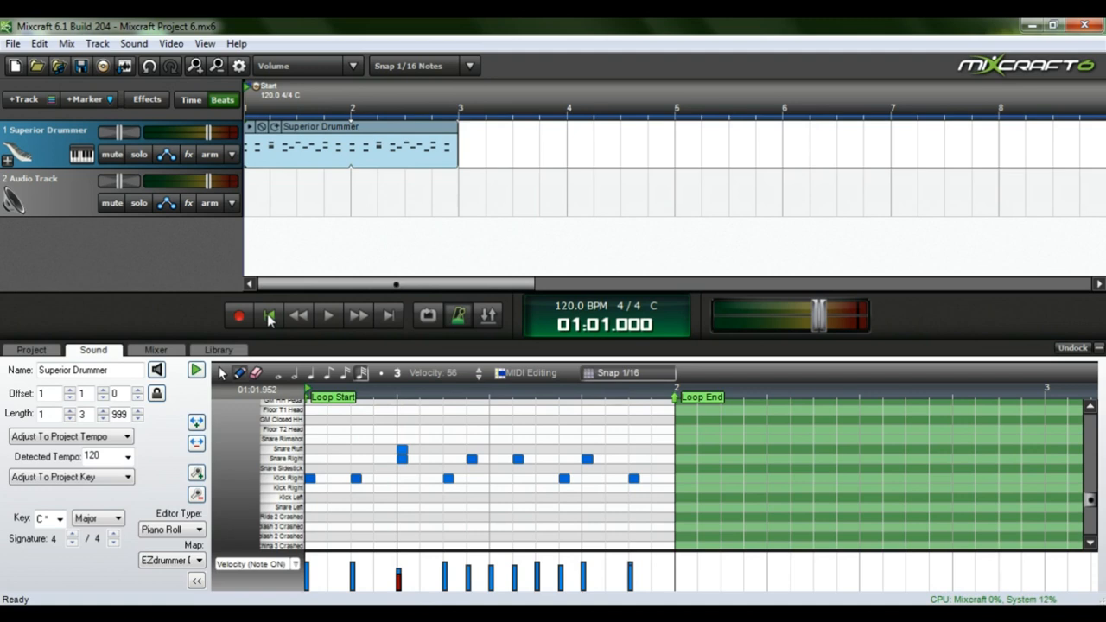
left_click(275, 127)
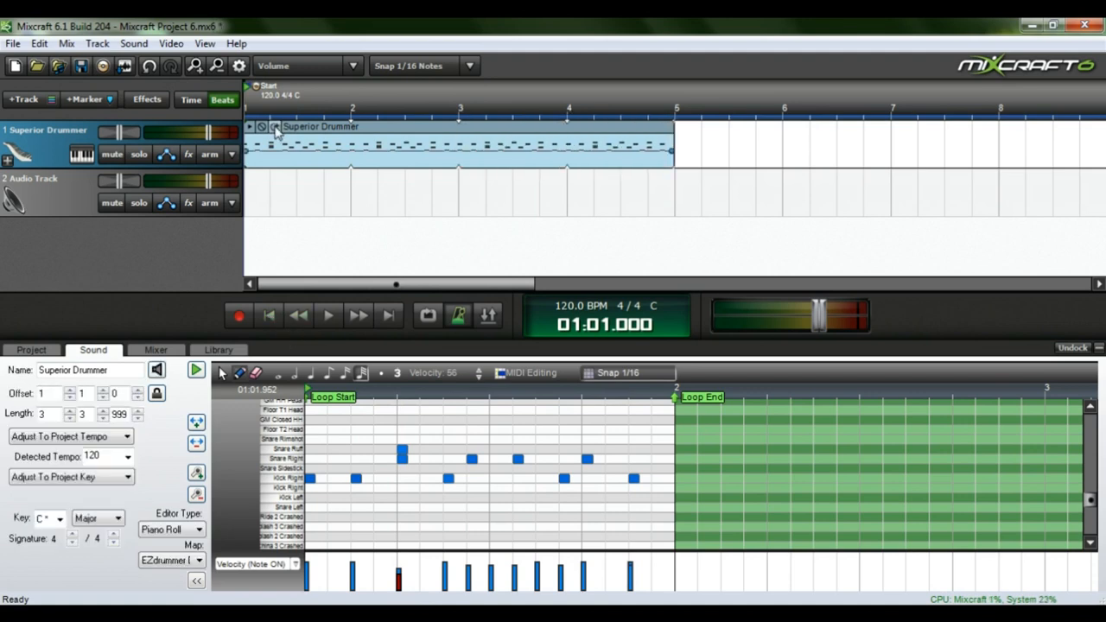
key("space")
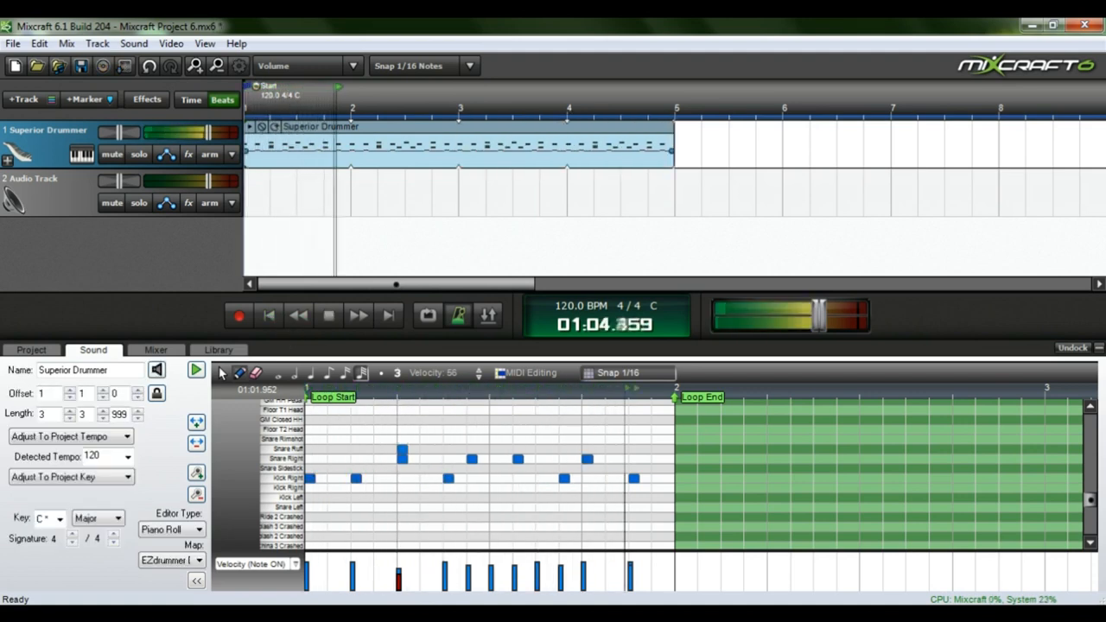
key("space")
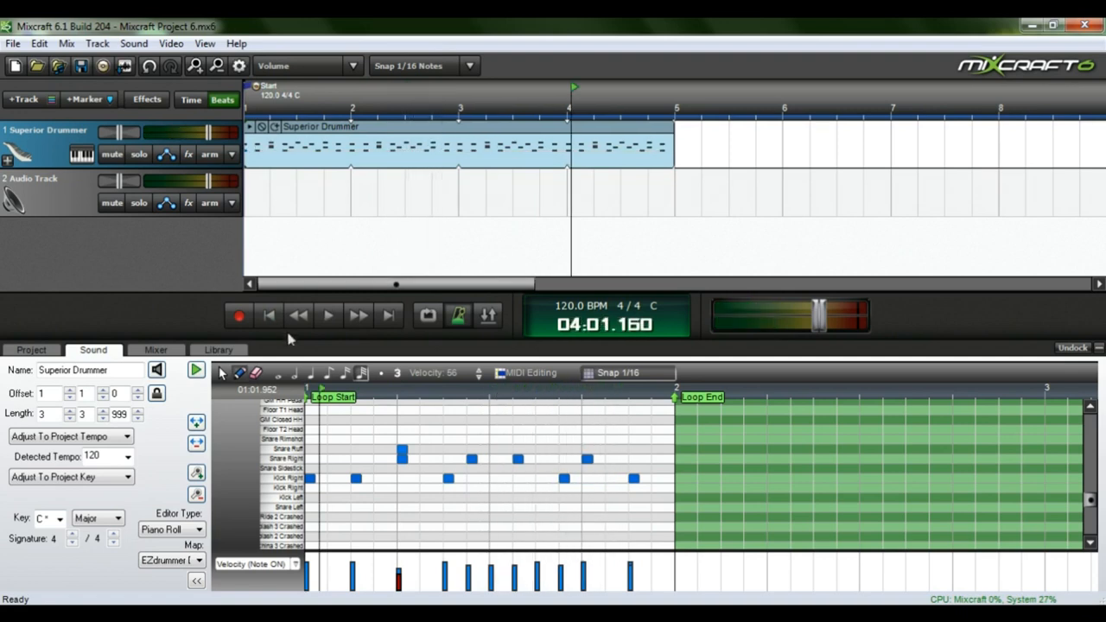
Step: Add Hats Pedal Chick notes on all four beats and Hats Foot Splash notes an eighth after beats 2 and 4, and play the groove from the start
left_click(270, 315)
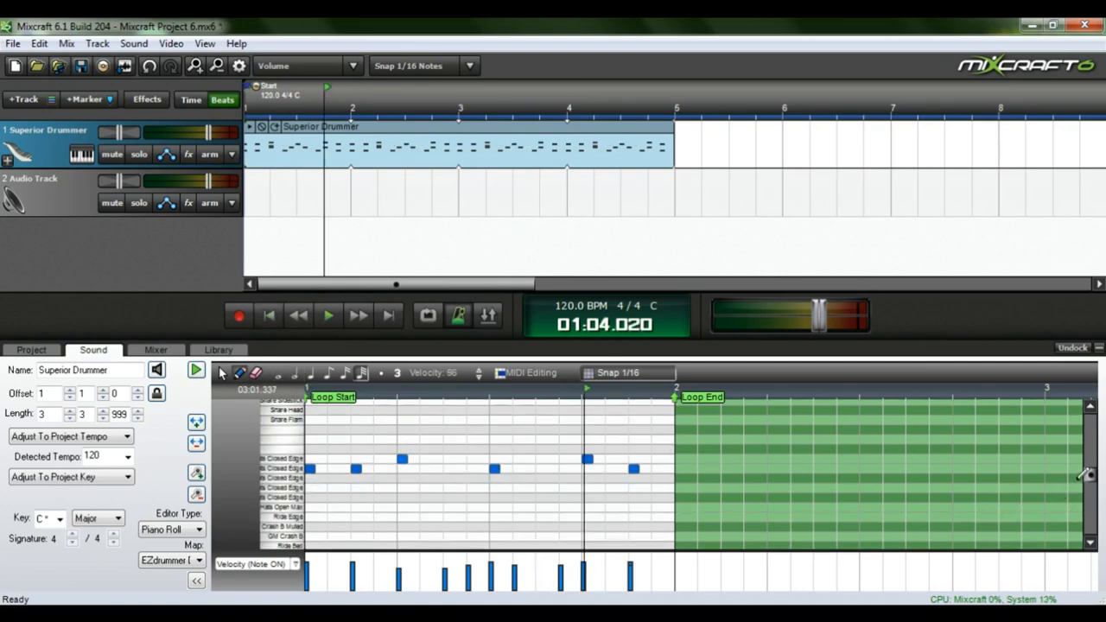
scroll(1090, 491, "up", 3)
scroll(1090, 491, "down", 5)
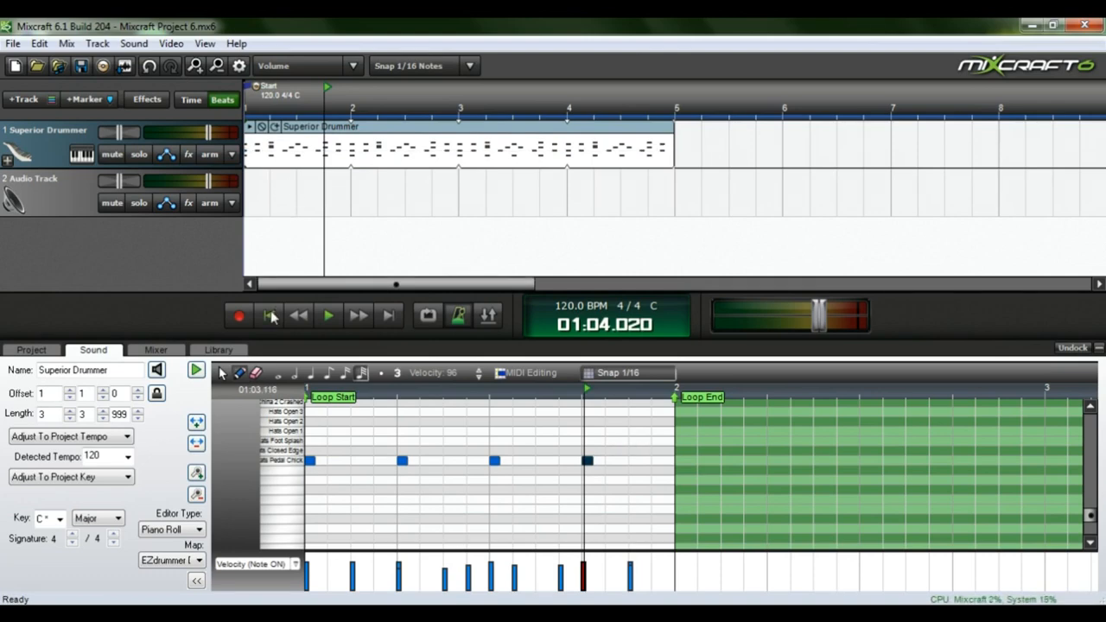
left_click(270, 316)
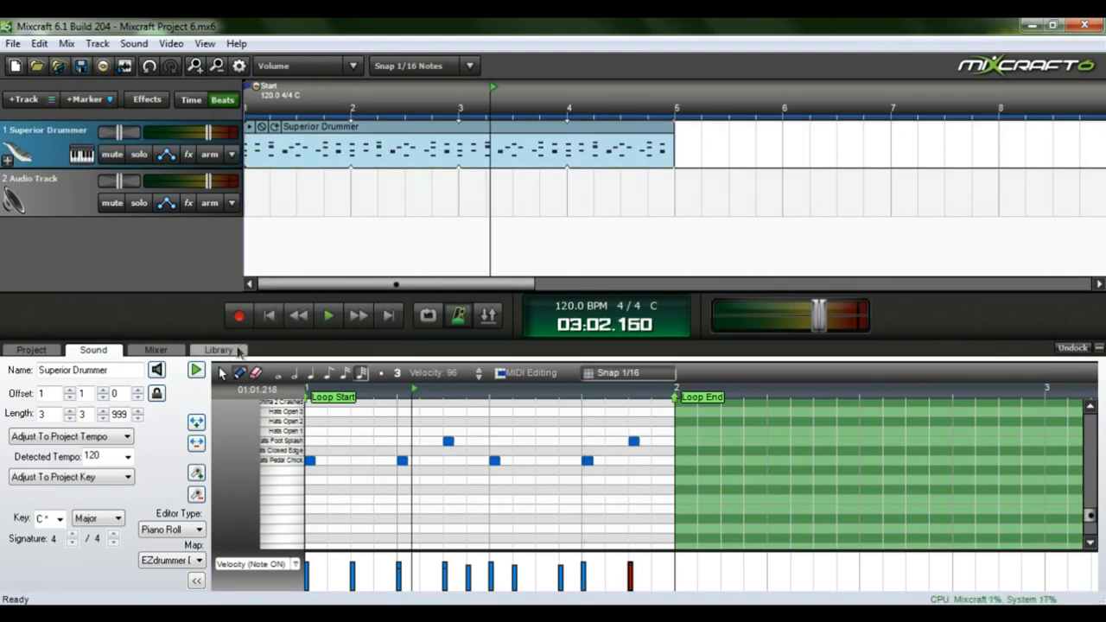
left_click(239, 351)
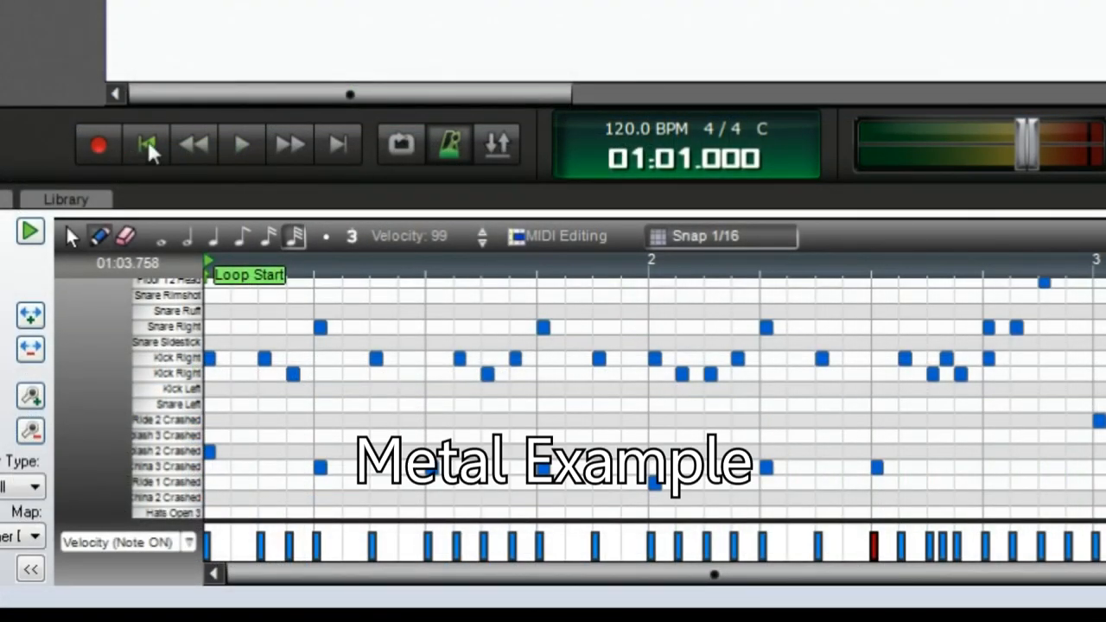
Step: Play the metal example groove, return to the project start and audition the cymbal row used on beat 1
key("space")
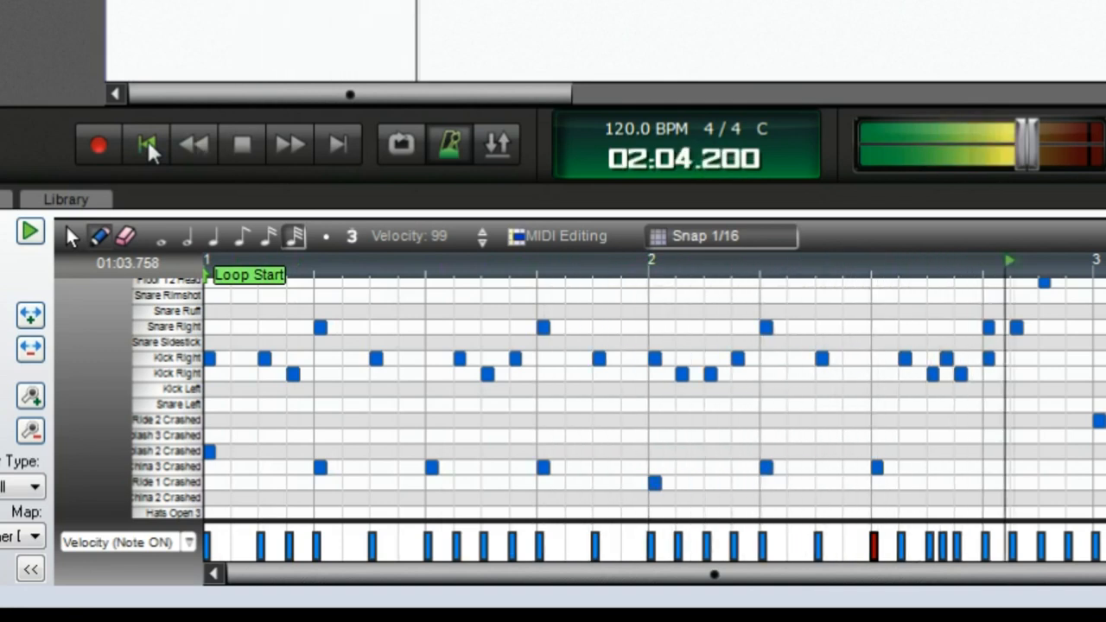
left_click(242, 144)
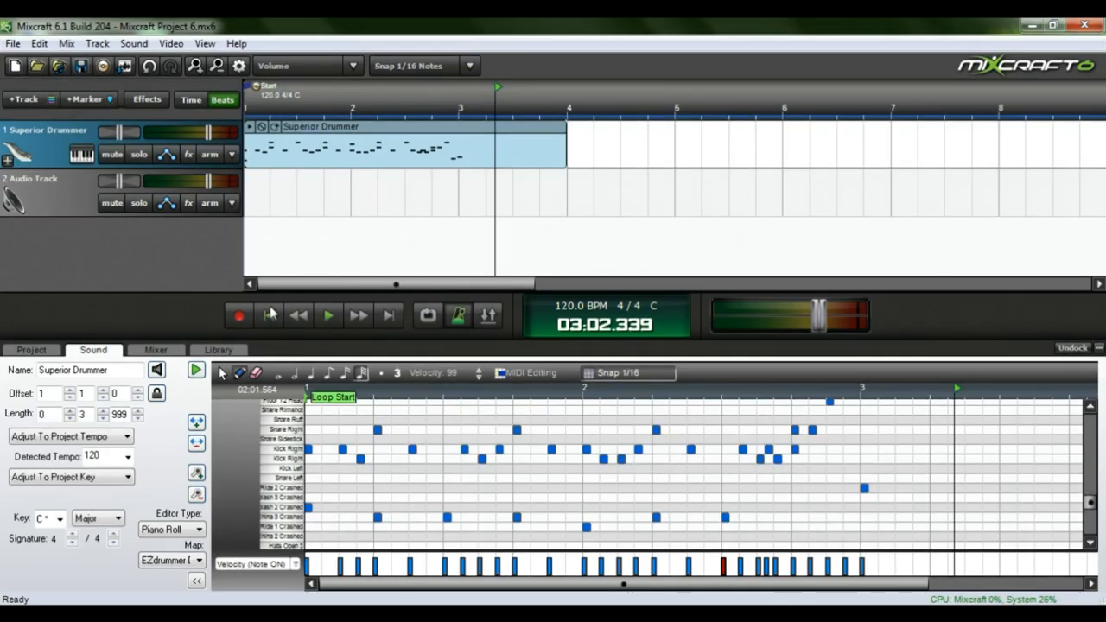
left_click(270, 313)
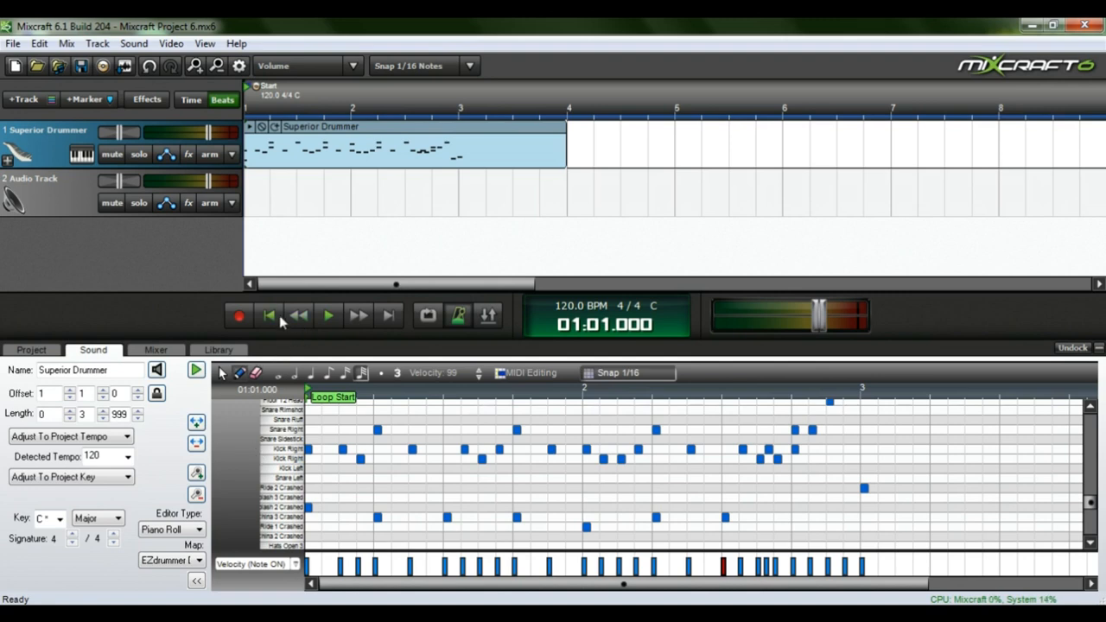
left_click(291, 507)
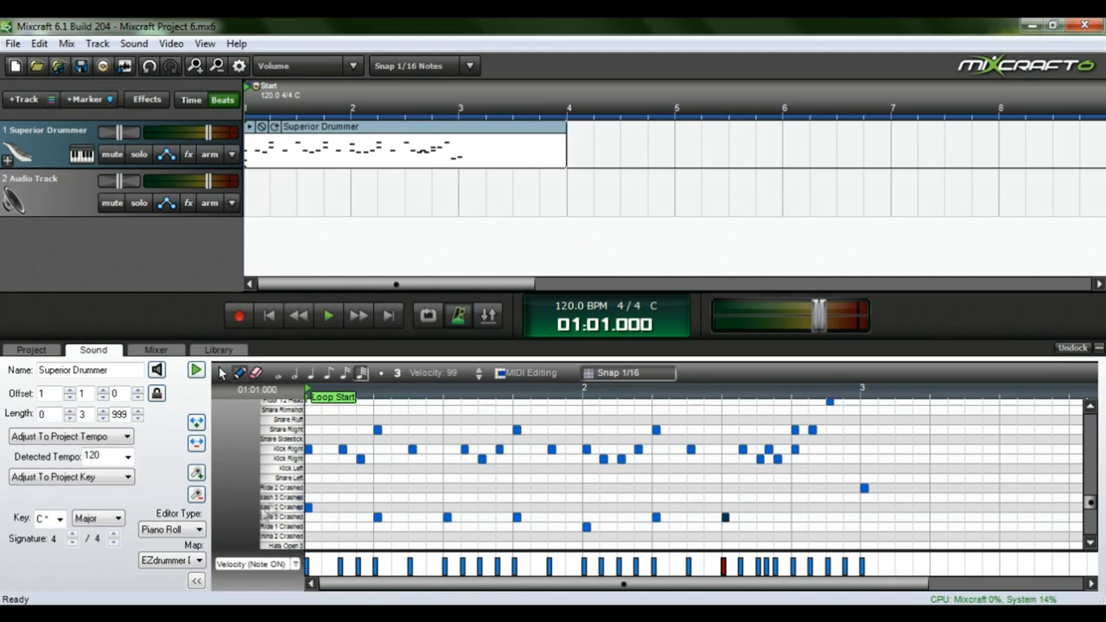
Step: Show the Superior Drummer kit window beside the track to examine the cymbals
left_click(82, 154)
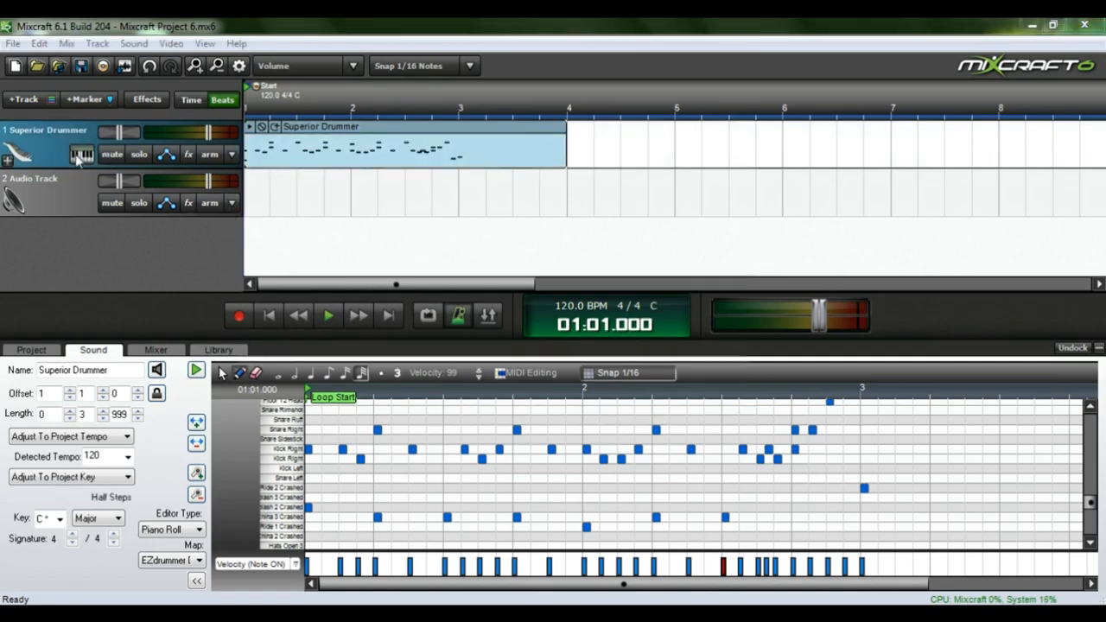
left_click(449, 308)
left_click_drag(631, 54, 796, 67)
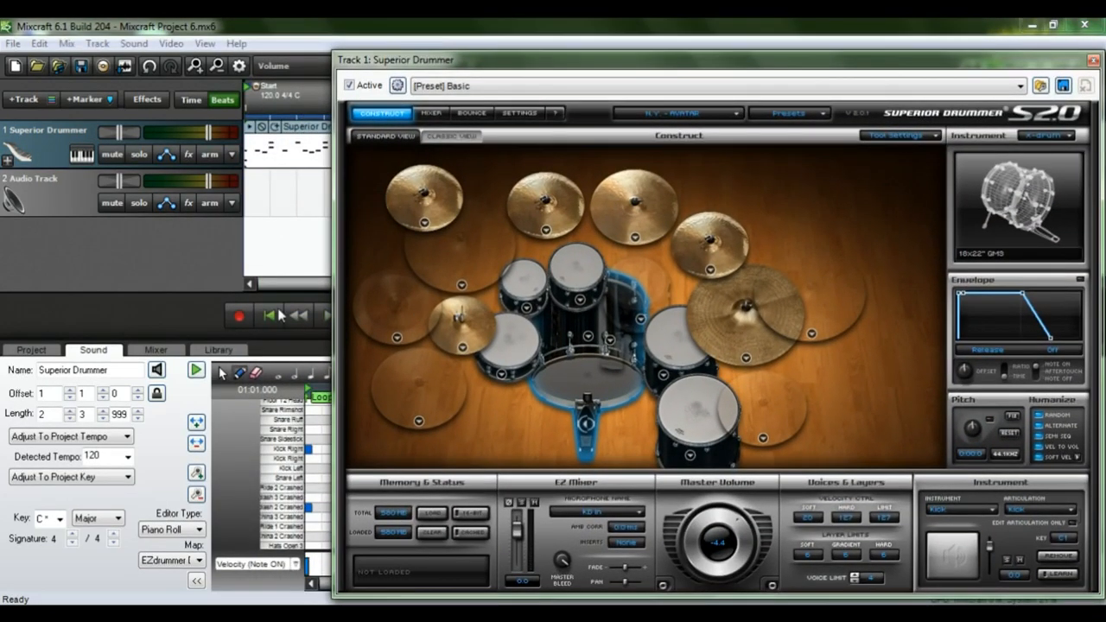
left_click(263, 294)
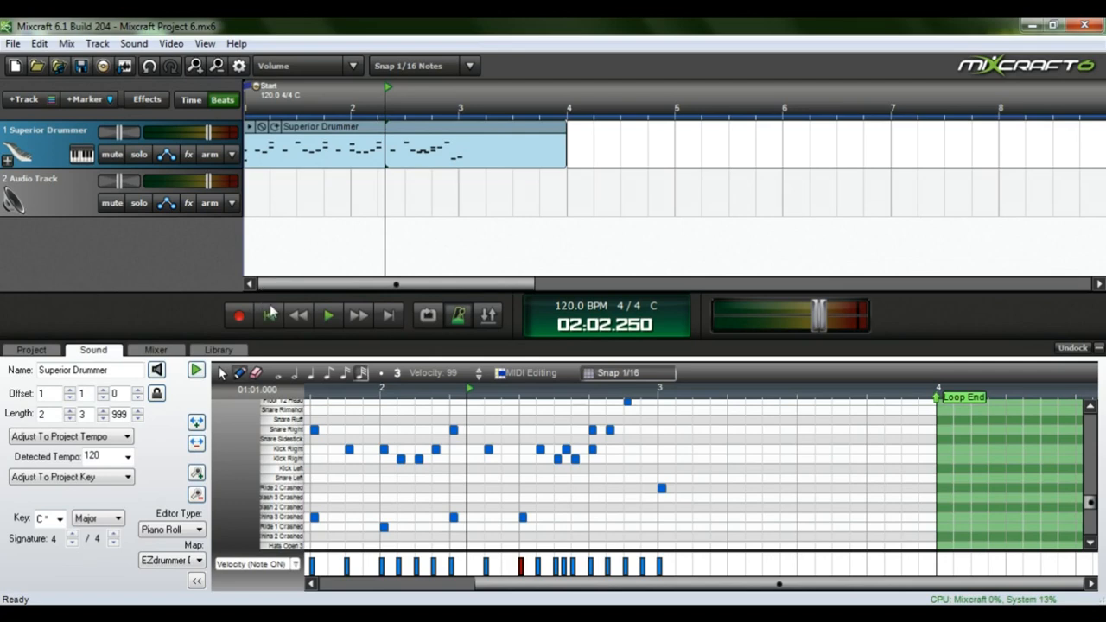
Step: Play the opening of the metal groove from the project start and audition the China 3 Crashed row
left_click(270, 314)
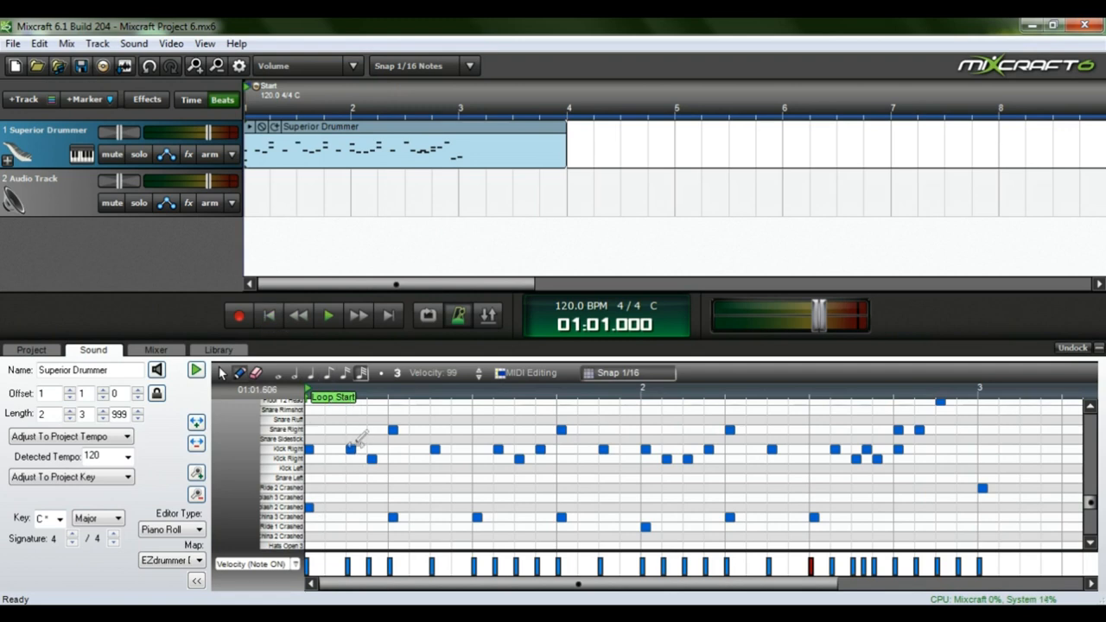
key("space")
key("space")
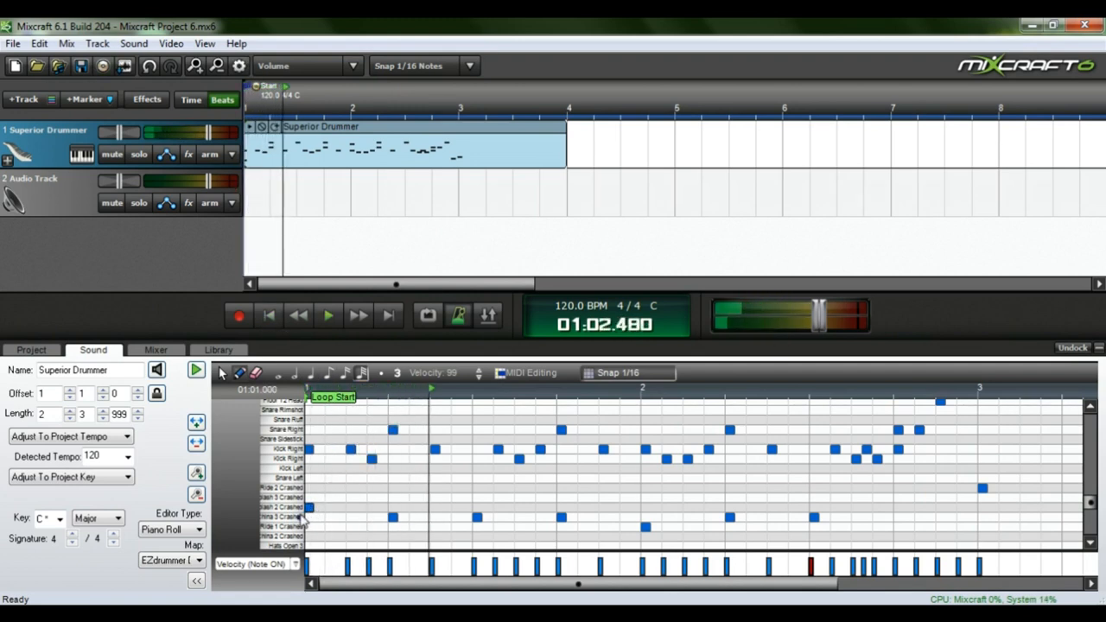
left_click(298, 518)
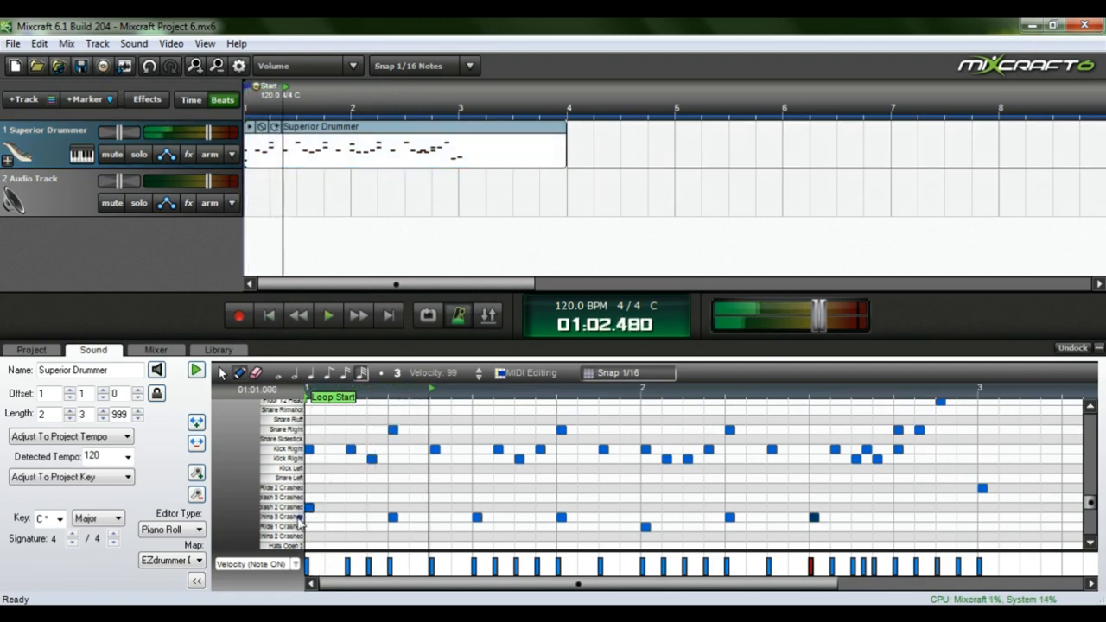
left_click(267, 322)
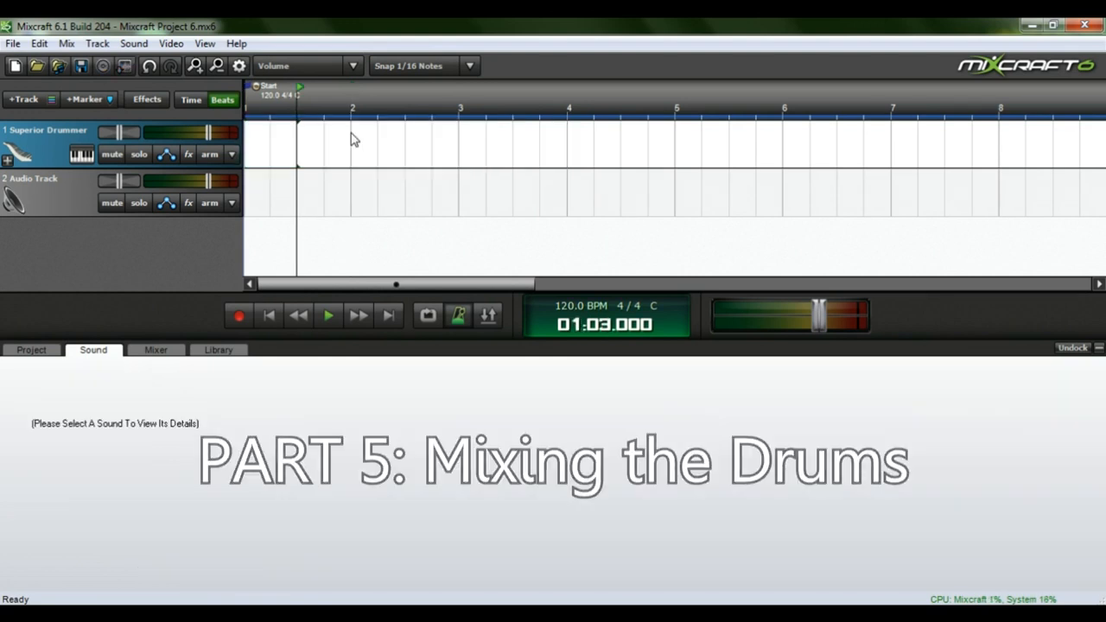
Step: Add a new one-measure clip to the Superior Drummer track and move it to the project start for a test groove
left_click(345, 139)
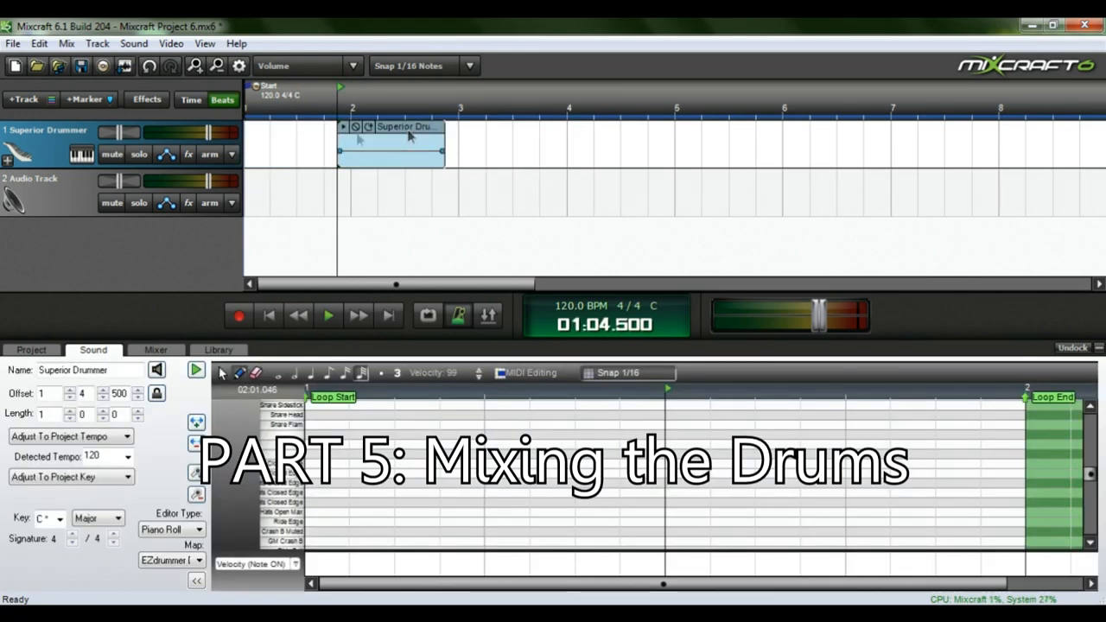
left_click_drag(378, 123, 285, 123)
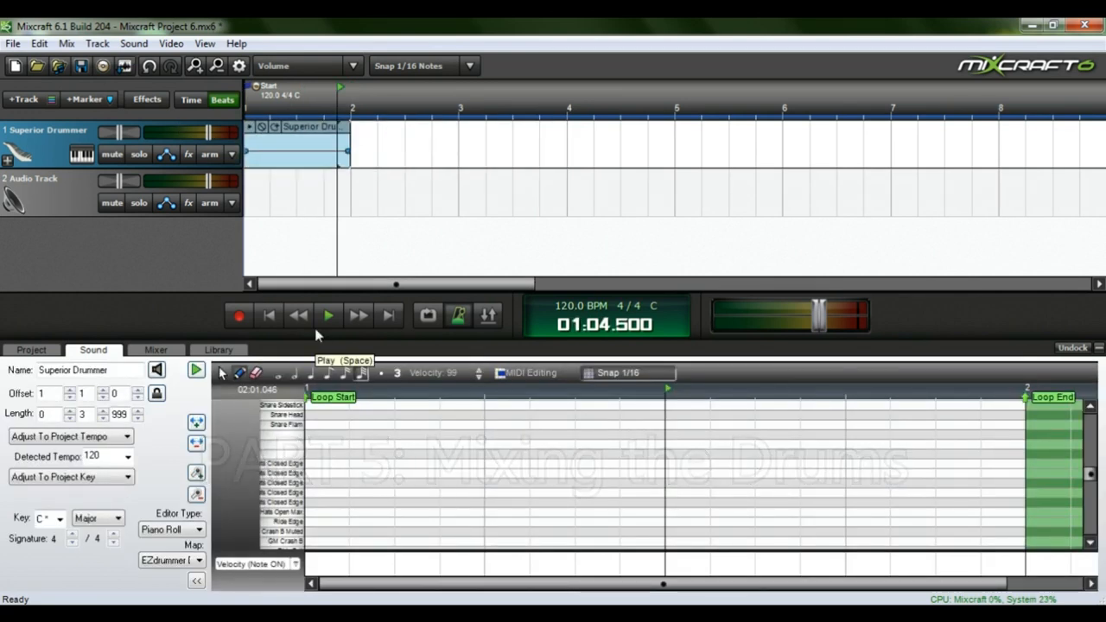
left_click_drag(1091, 475, 1089, 482)
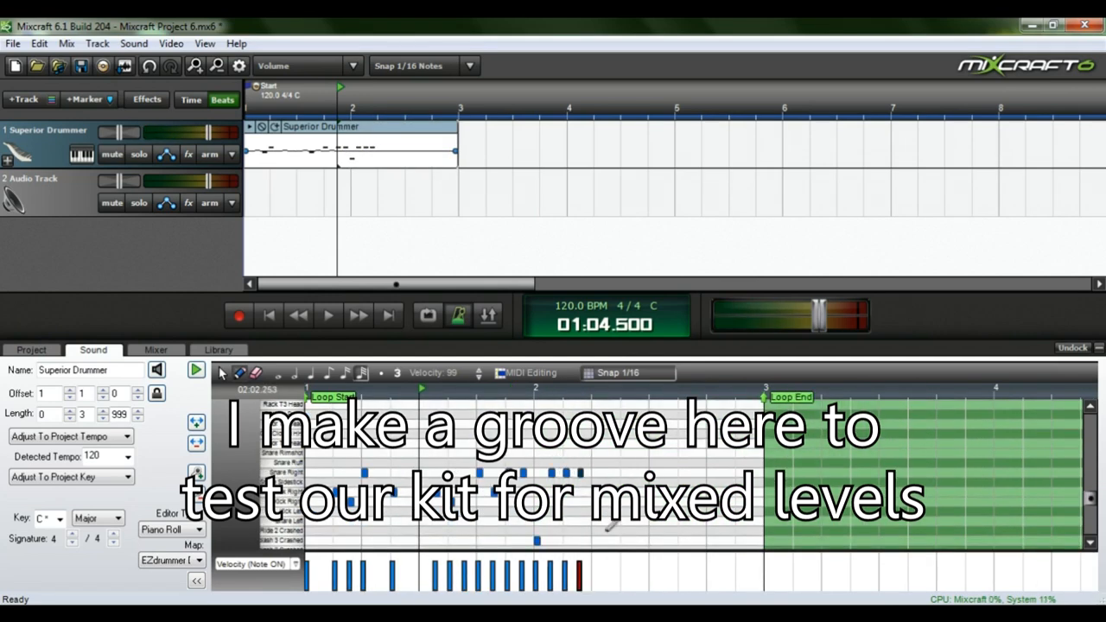
Step: Add a Snare Right hit after beat 2 of measure 2, followed by Rack T3 Head and Floor T1 Head notes with a 1/32 run from beat 3
left_click(607, 474)
left_click_drag(622, 439, 624, 406)
left_click(637, 430)
left_click(652, 408)
left_click(659, 408)
left_click(665, 408)
left_click(673, 429)
left_click(681, 429)
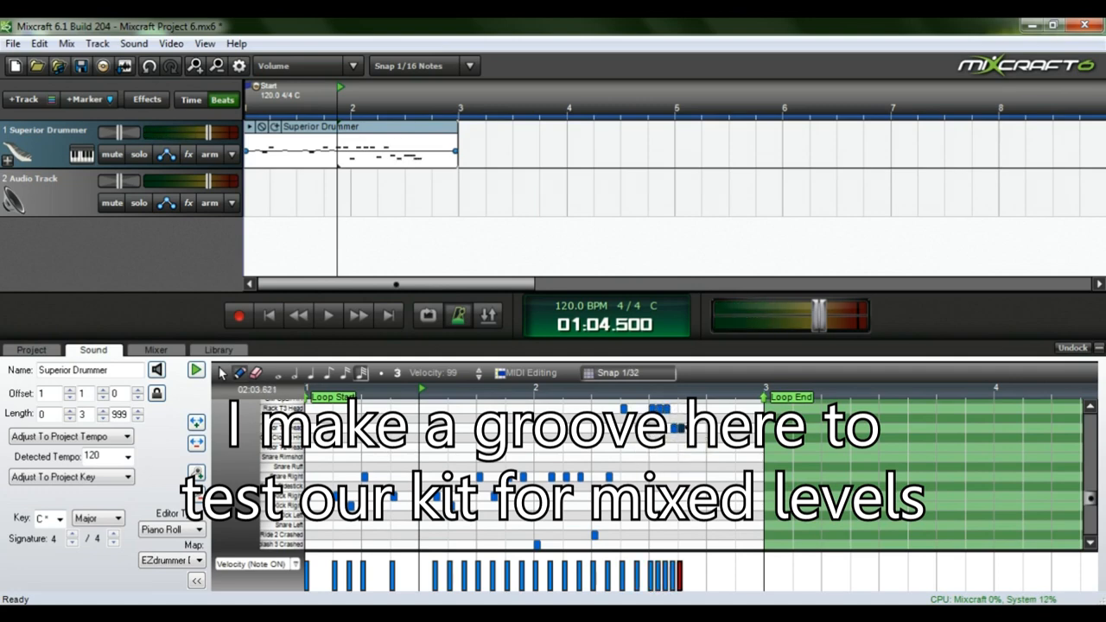
Step: Finish the measure 2 fill at 1/16 snap with Floor T1 Head notes around a Floor T2 Head hit on beat 4
scroll(683, 429, "up", 1)
left_click(845, 429)
left_click(876, 448)
left_click(908, 428)
left_click(939, 429)
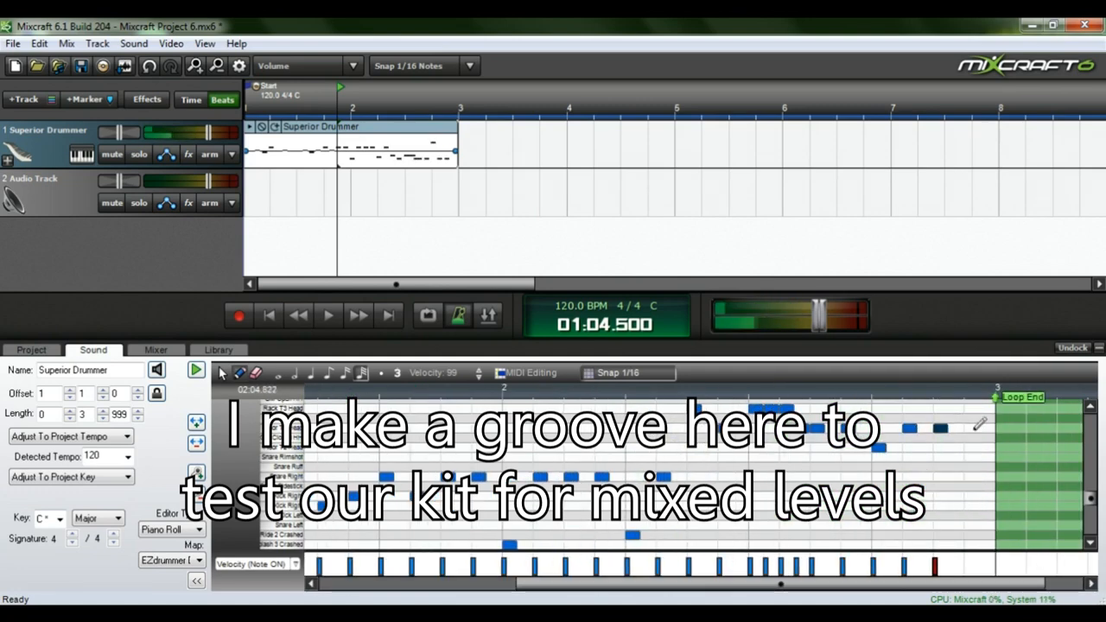
left_click(969, 429)
Step: Place Kick Left and Ride 2 Crashed notes on beat 1 of measure 3 to end the fill
scroll(968, 429, "down", 2)
left_click(861, 509)
left_click(864, 535)
scroll(865, 519, "down", 1)
Step: Play back the test groove and replay it from the project start to check the kit's levels
left_click(329, 315)
left_click(247, 143)
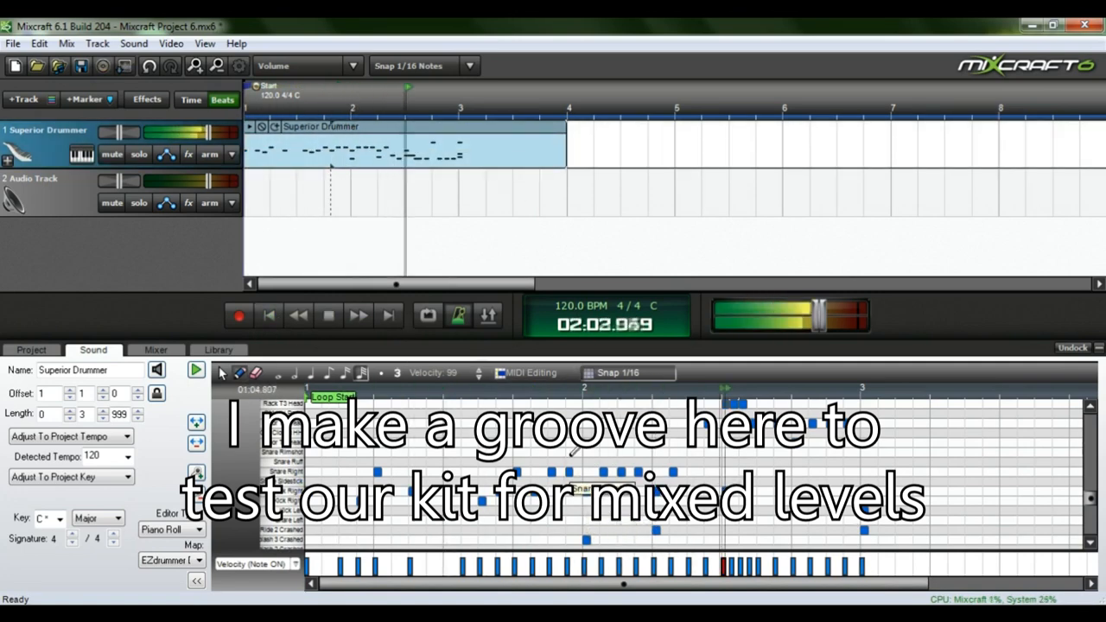
left_click(270, 316)
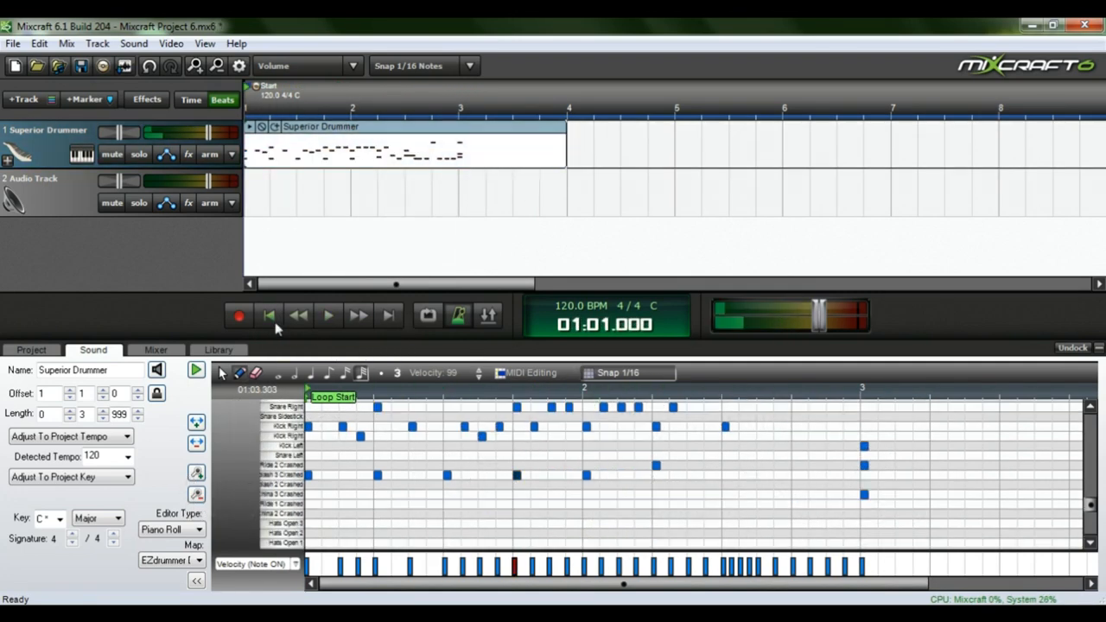
key("space")
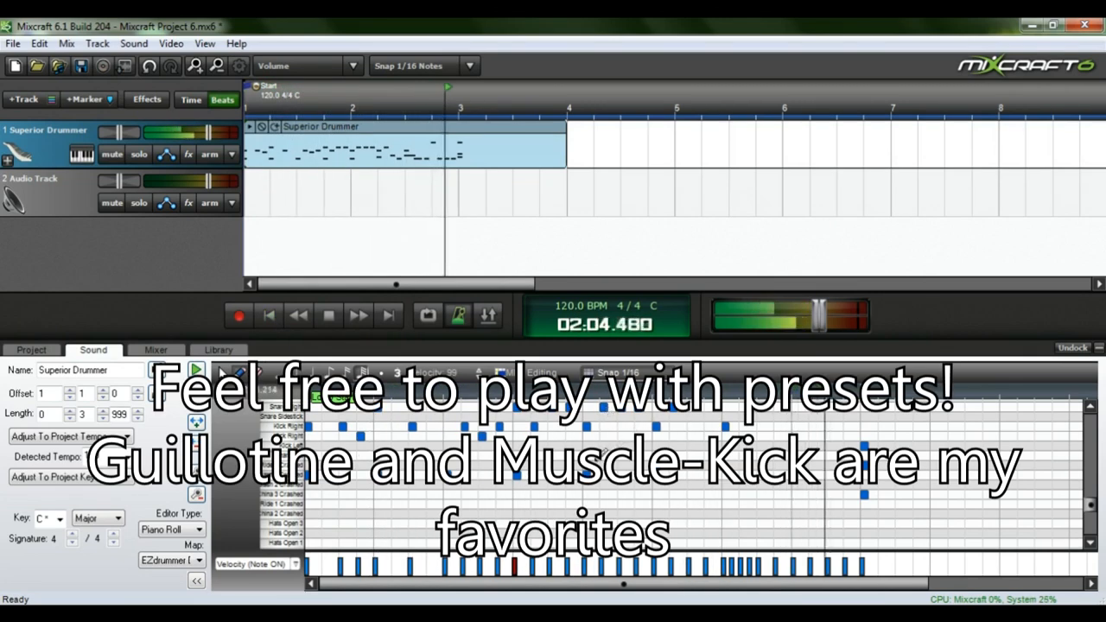
Step: Solo the KD In channel in the drum mixer and set its level to 0.9 dB while the groove plays
key("space")
left_click(588, 492)
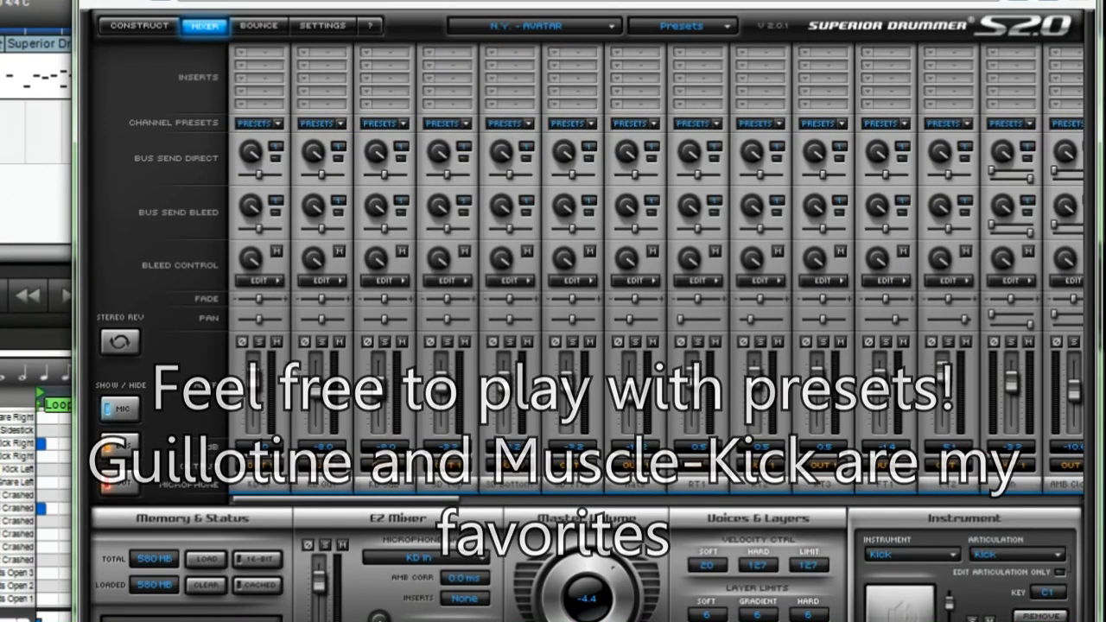
left_click(258, 342)
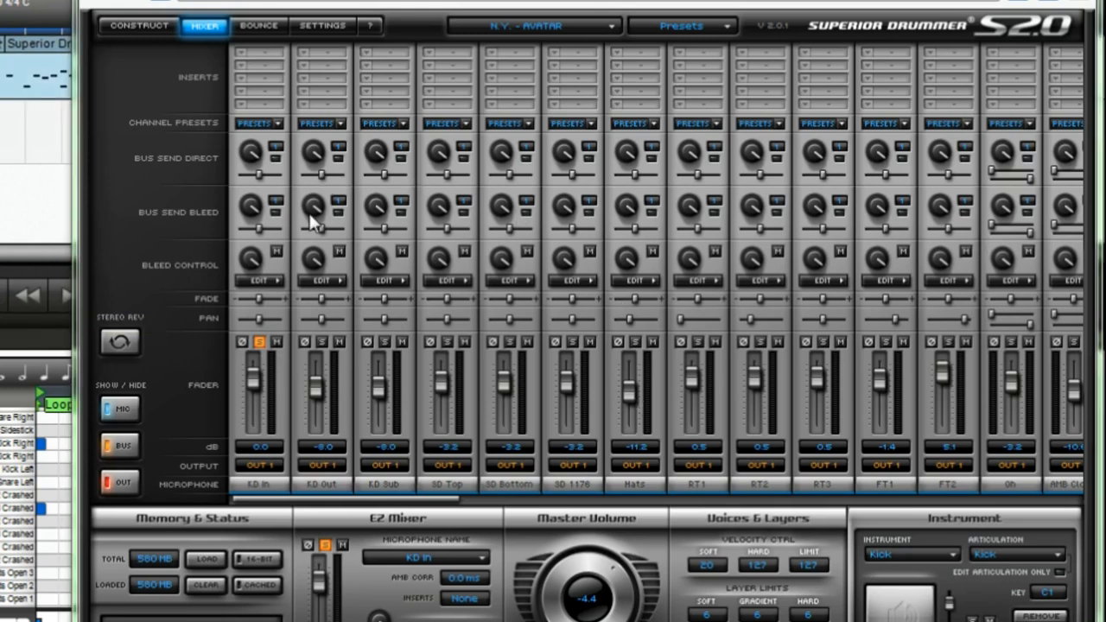
key("space")
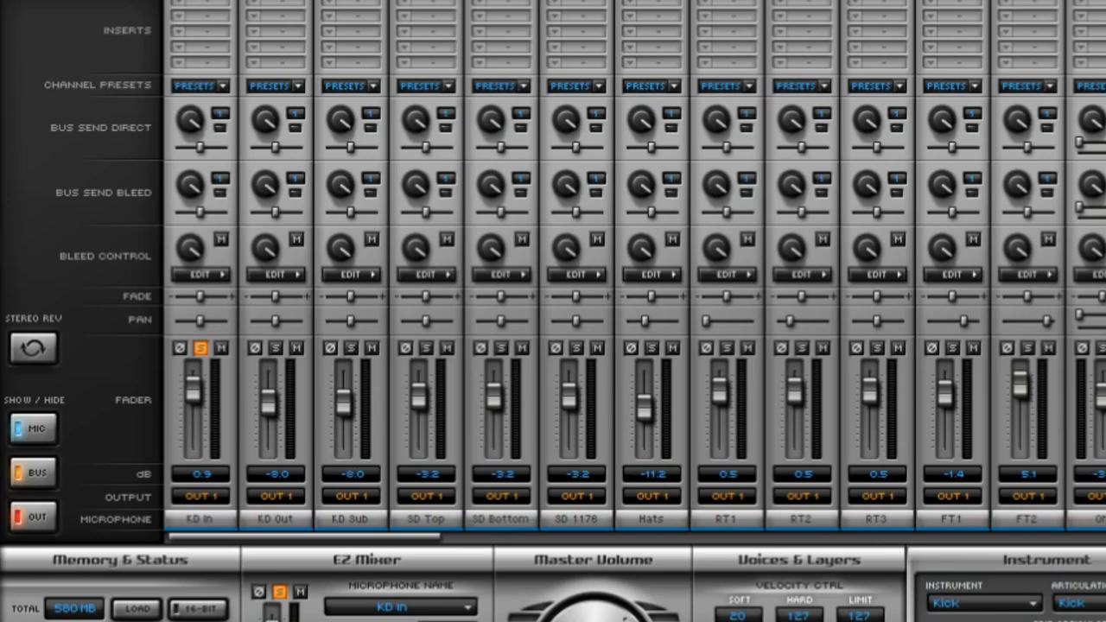
Step: Switch the solo from KD In to KD Out, clear it, and set KD Out's level to -6.5 dB
left_click(201, 349)
left_click(276, 348)
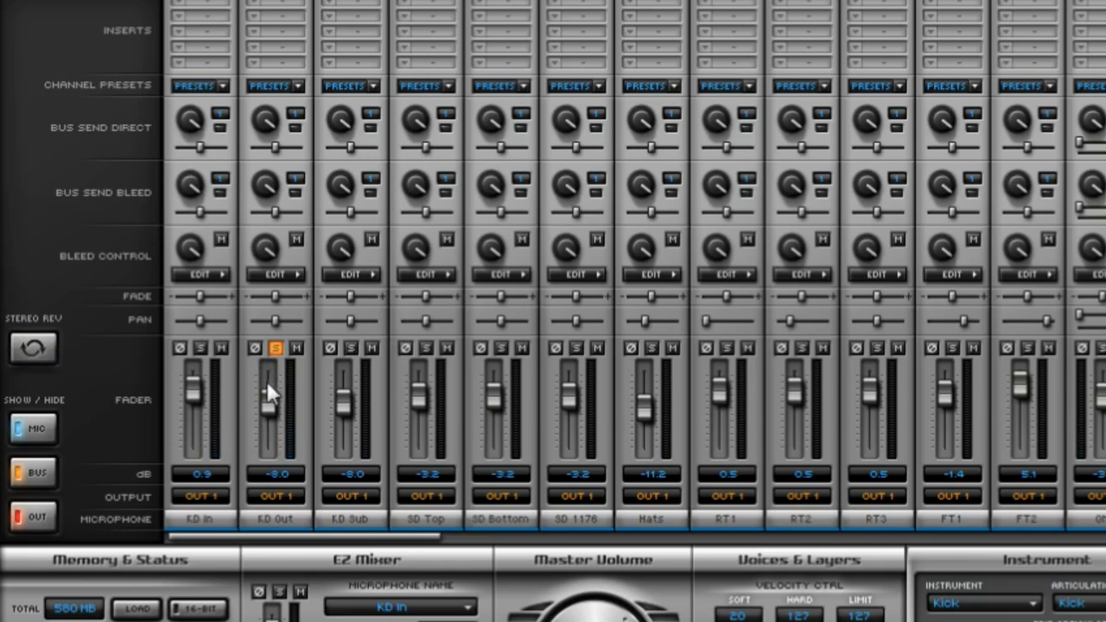
left_click(277, 349)
mouse_move(271, 397)
left_mouse_down()
mouse_move(283, 345)
mouse_move(270, 403)
left_mouse_up()
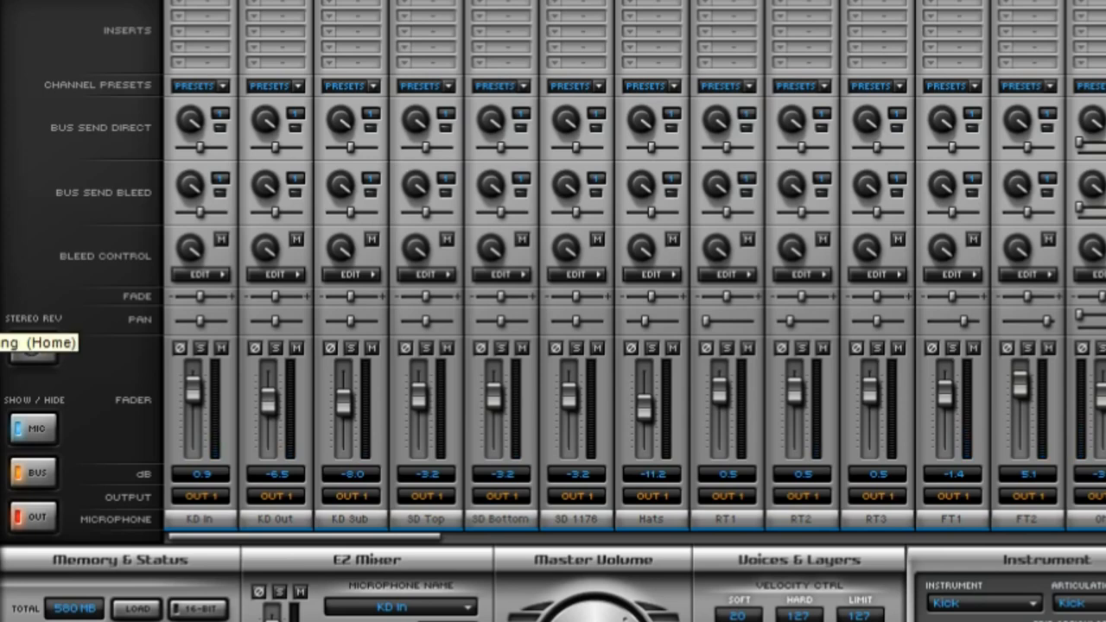
Step: Solo KD Sub and raise its level to -4.6 dB, and compare KD Out off and on, setting it to -3.7 dB
left_click(350, 347)
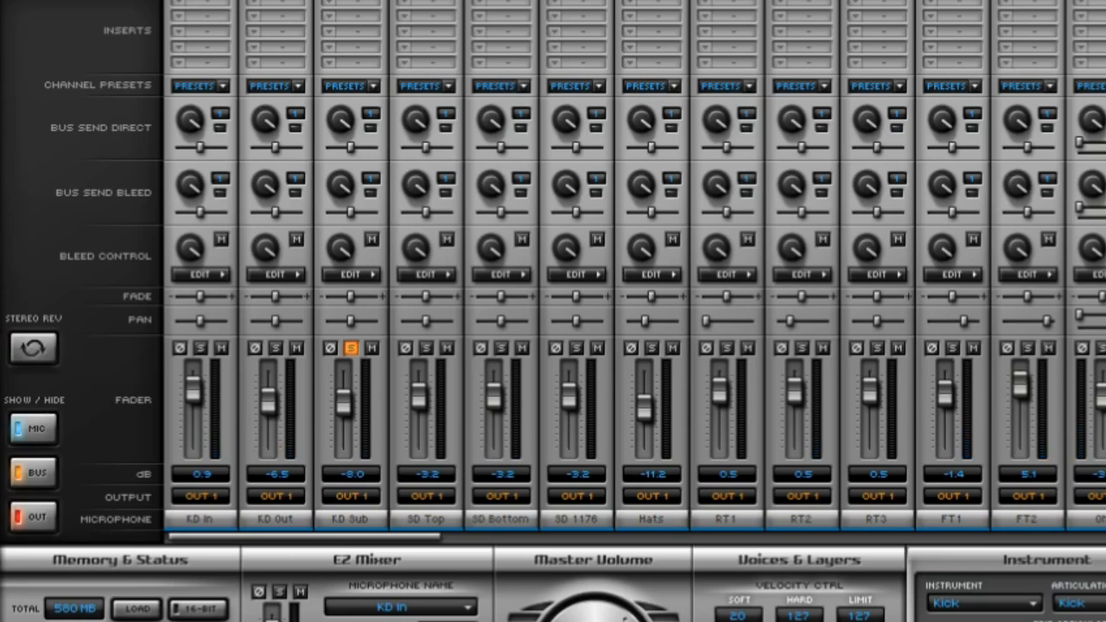
left_click_drag(342, 398, 268, 445)
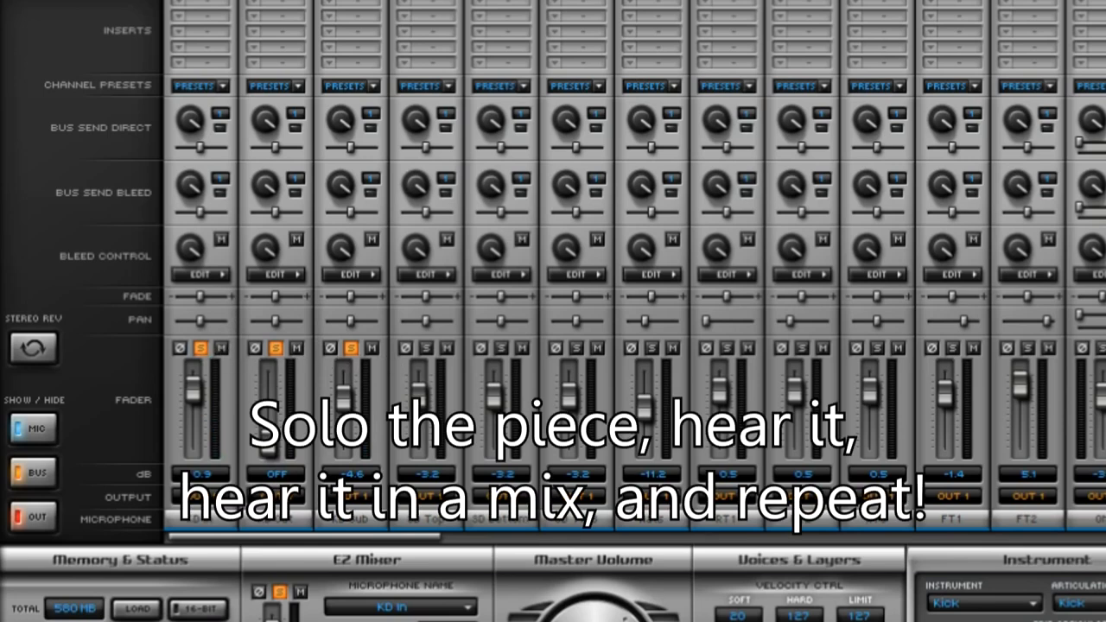
left_click_drag(270, 455, 271, 385)
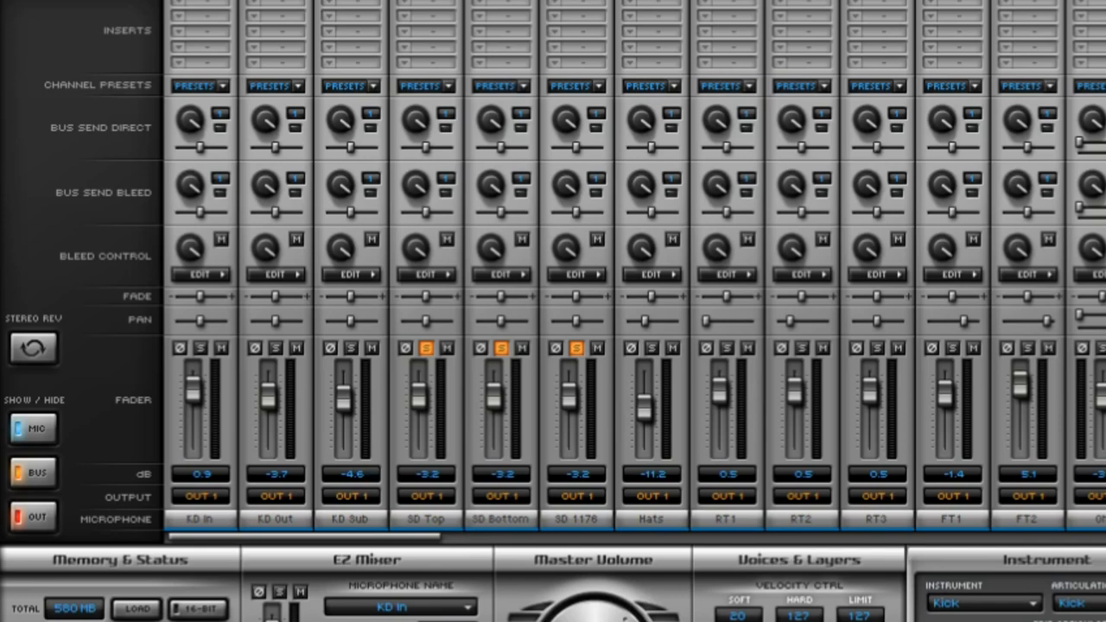
Step: Leave only SD Top soloed among the snare mics and set its level to 0.0 dB
left_click(502, 349)
left_click(577, 349)
left_click_drag(419, 395, 416, 391)
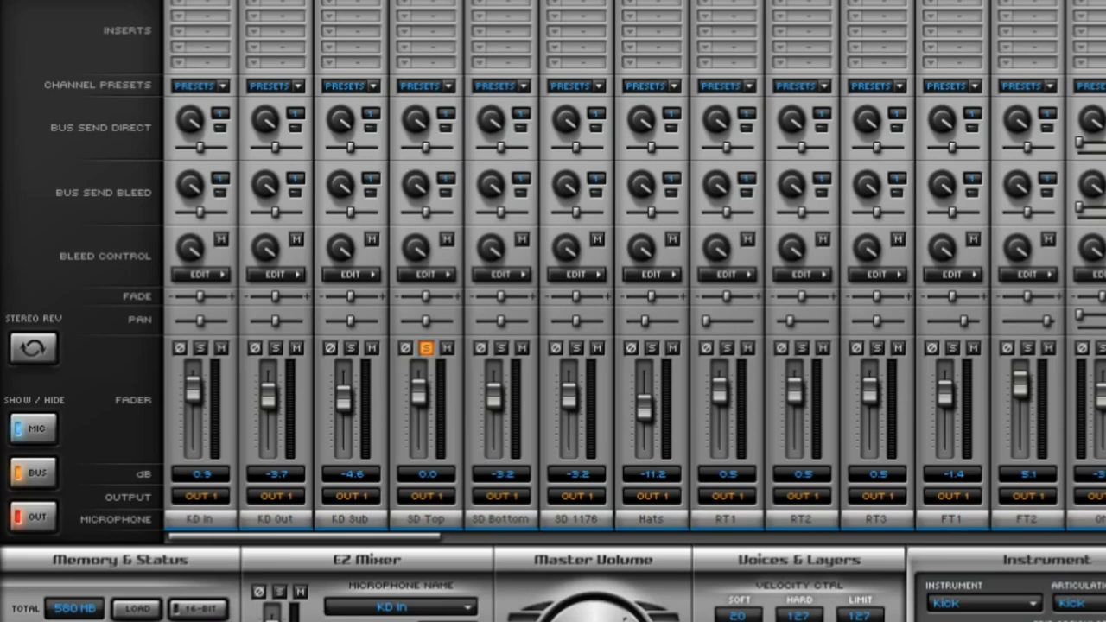
Step: Check SD Bottom in solo, setting its level to -17.5 dB and the SD 1176 level to -4.6 dB
left_click(502, 348)
left_click_drag(493, 395, 495, 421)
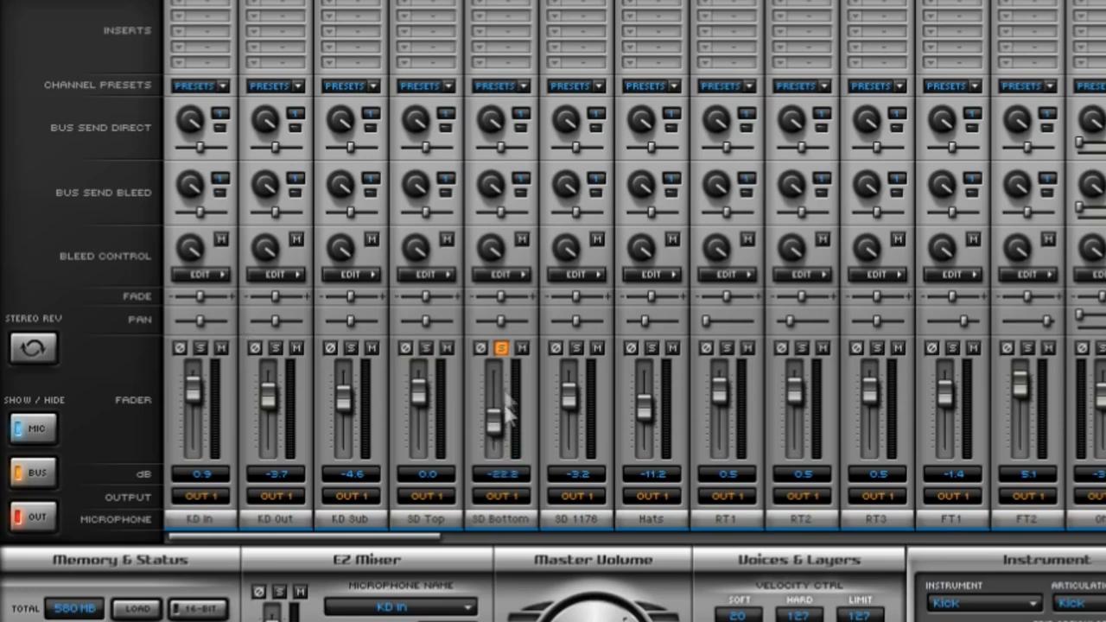
left_click(506, 350)
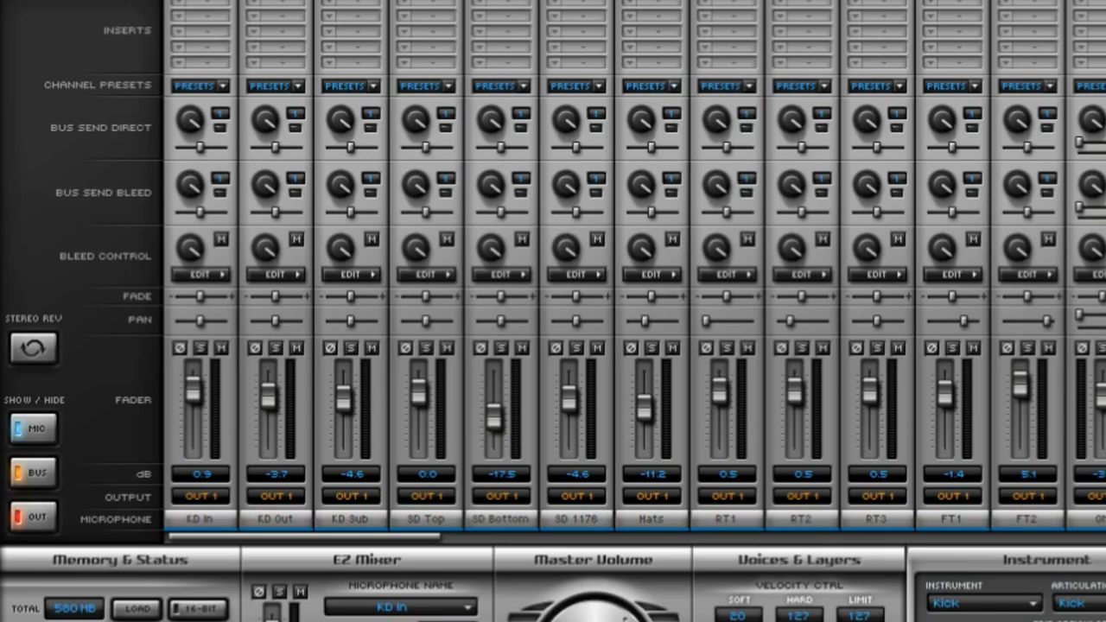
Step: Check the RT1 tom channel's solo and look through the channel preset categories available for FT1
left_click(728, 348)
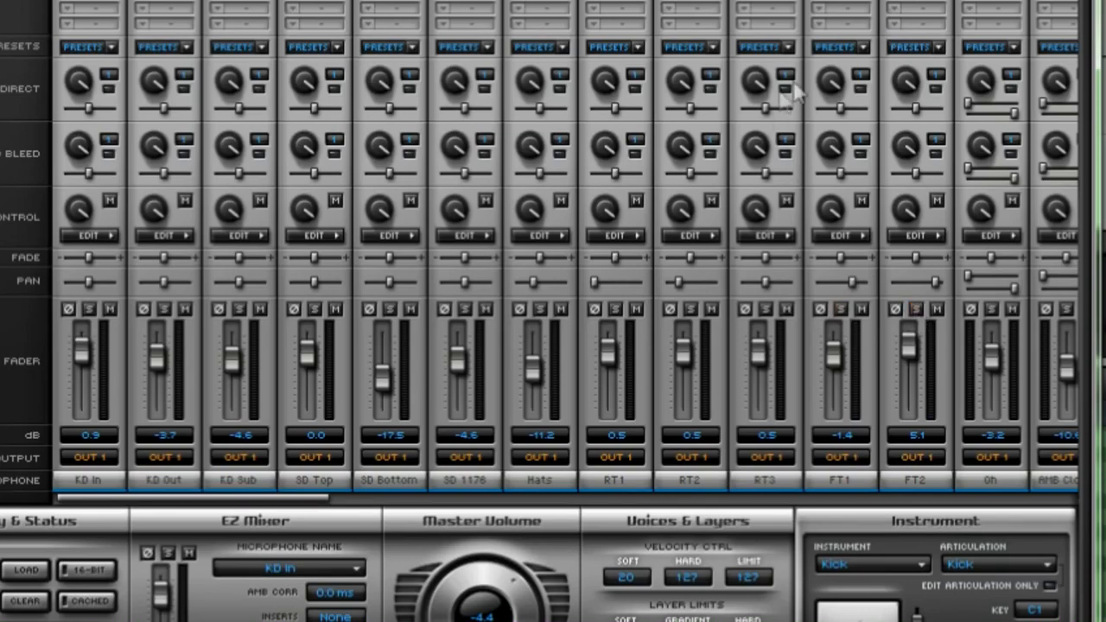
left_click(831, 49)
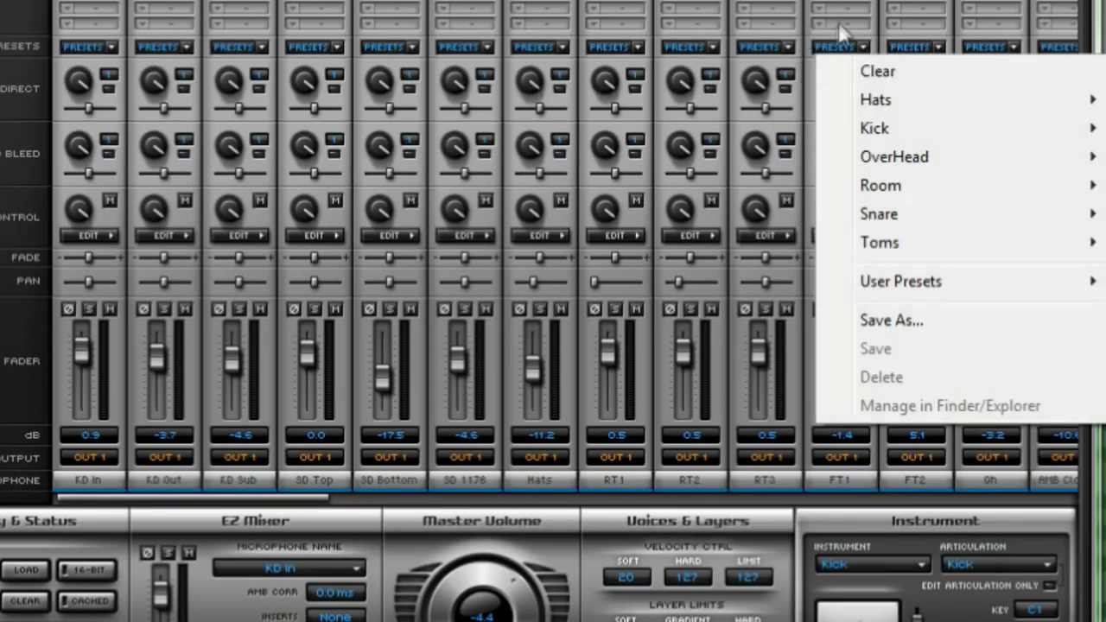
key("Escape")
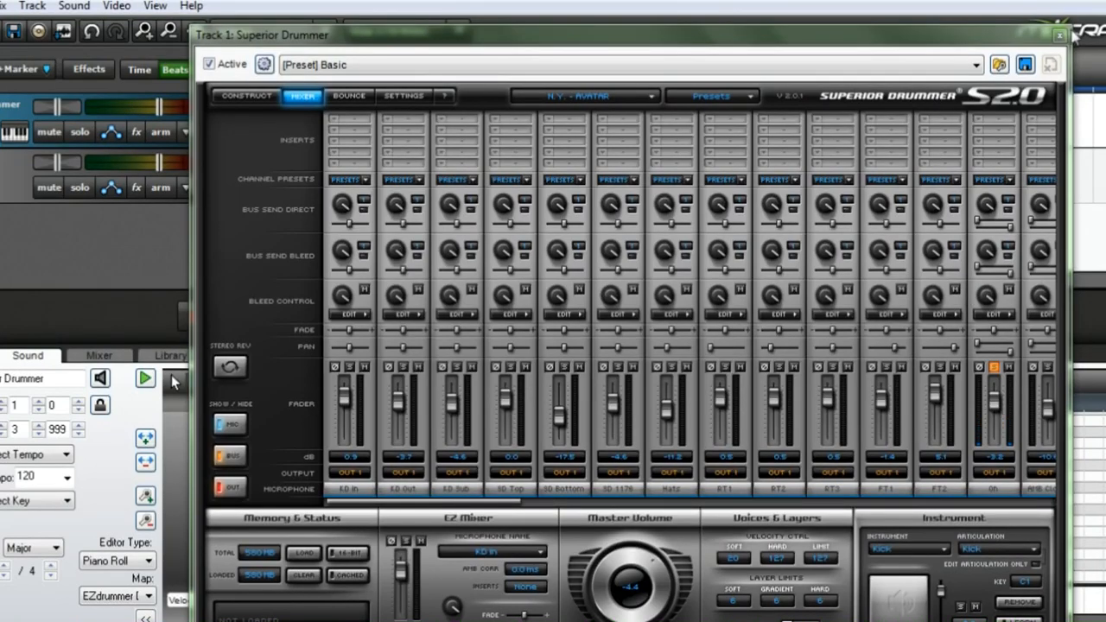
Step: Try the overhead (Oh) channel at higher and lower levels, setting it to about -2.8 dB
left_click_drag(336, 38, 400, 46)
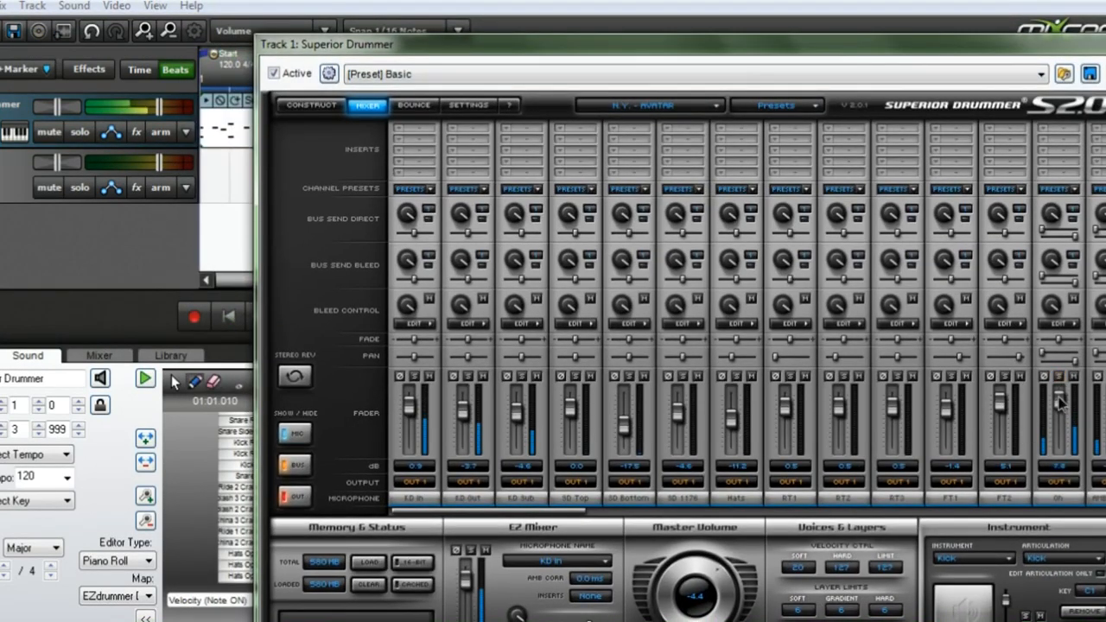
left_click_drag(1060, 393, 1060, 441)
left_click_drag(1060, 439, 1060, 435)
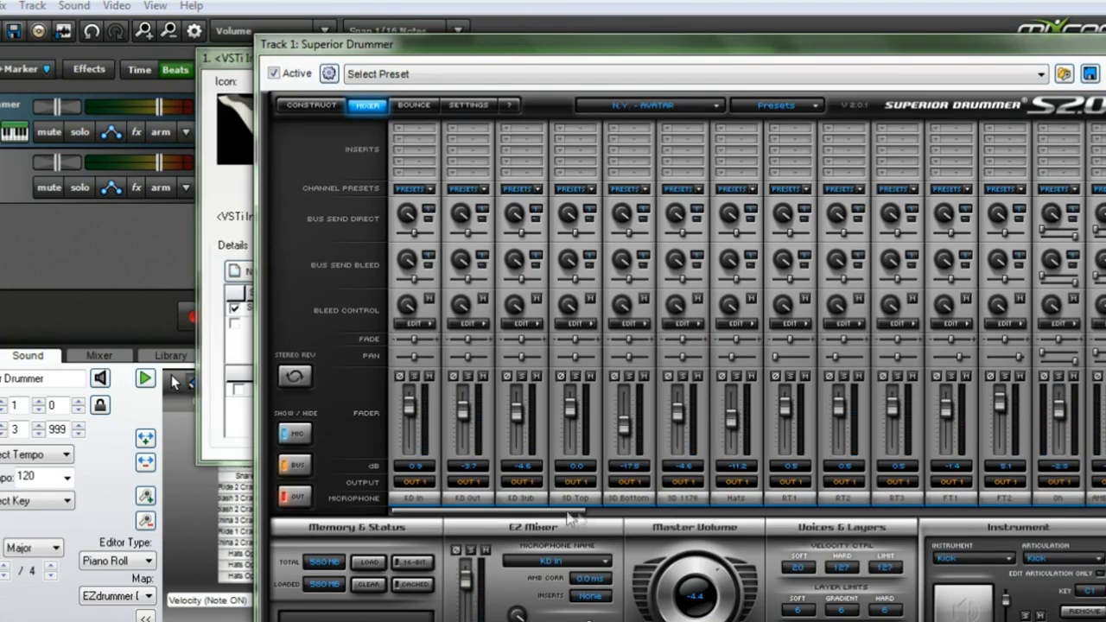
Step: Load the saved Swiggles kit file from the SampleProjs folder as the sampler state and show its mixer
left_click_drag(570, 517, 1101, 516)
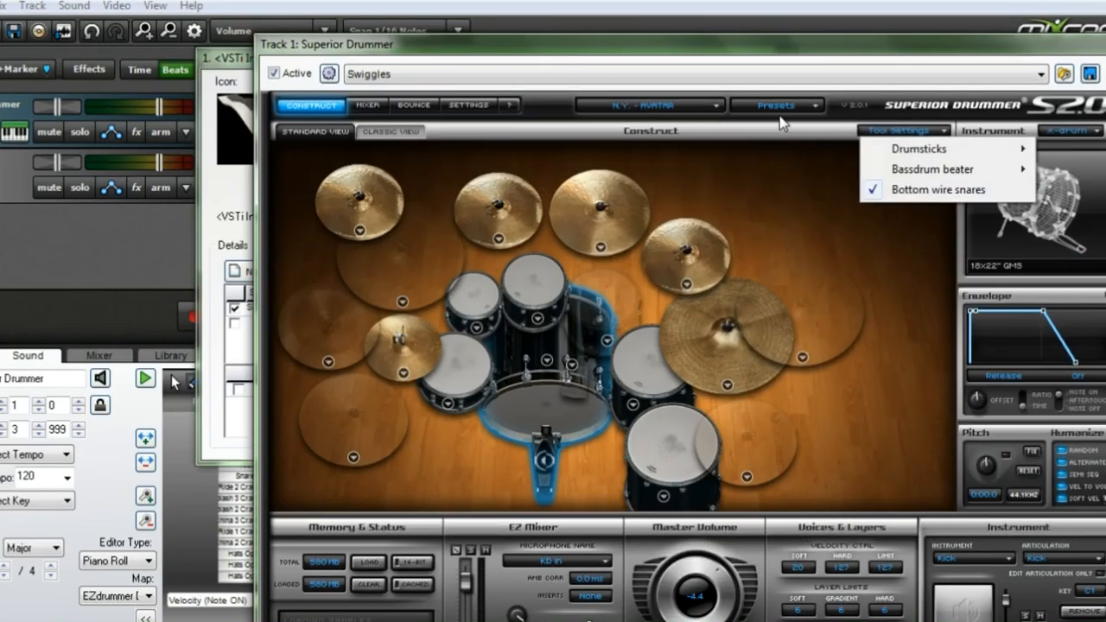
left_click(778, 106)
left_click(774, 336)
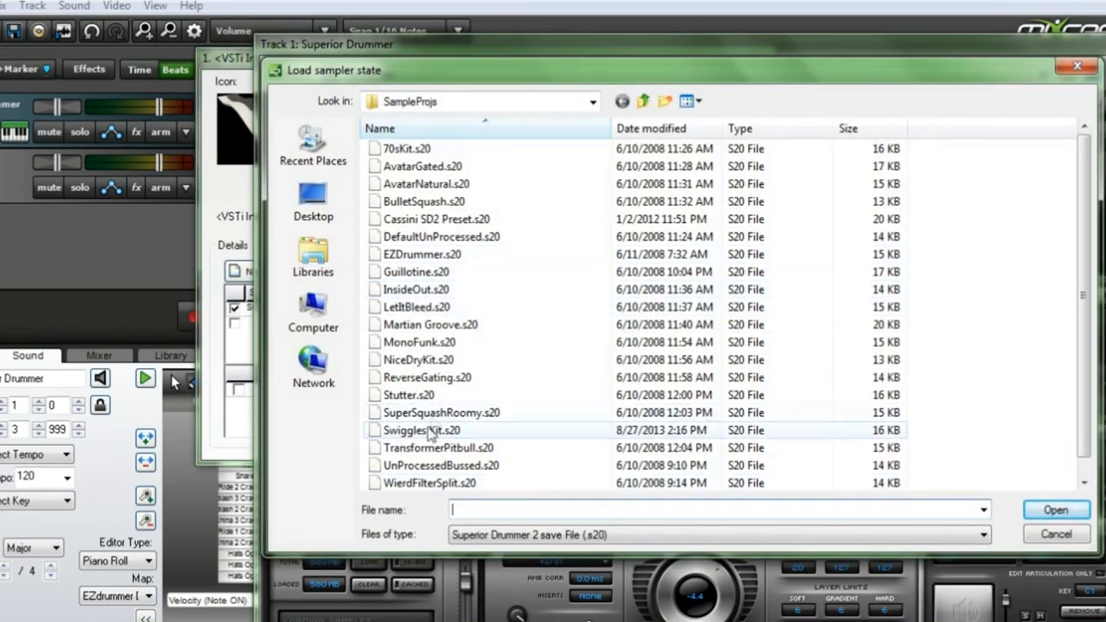
double_click(422, 429)
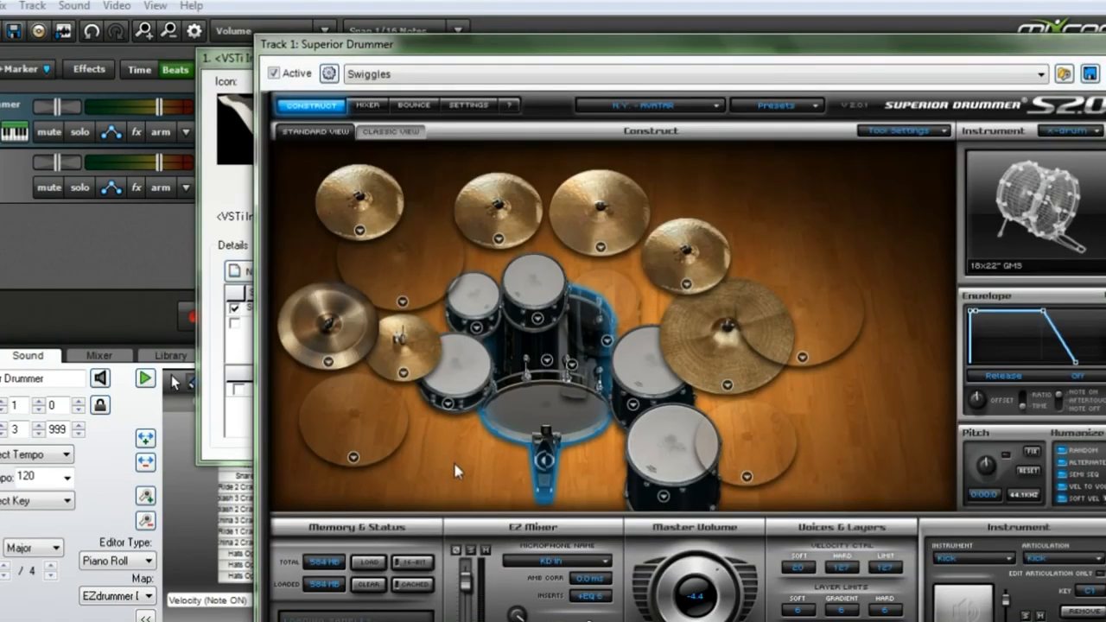
left_click(367, 106)
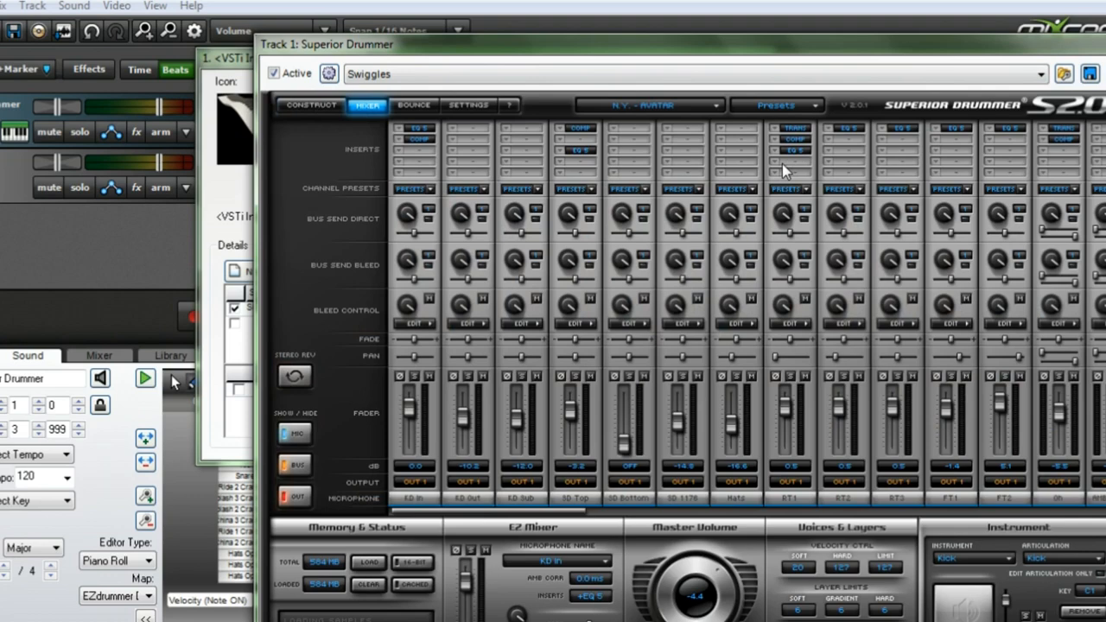
Step: Play back the groove from the project start through the loaded kit and close the instrument and plug-in windows
left_click(211, 58)
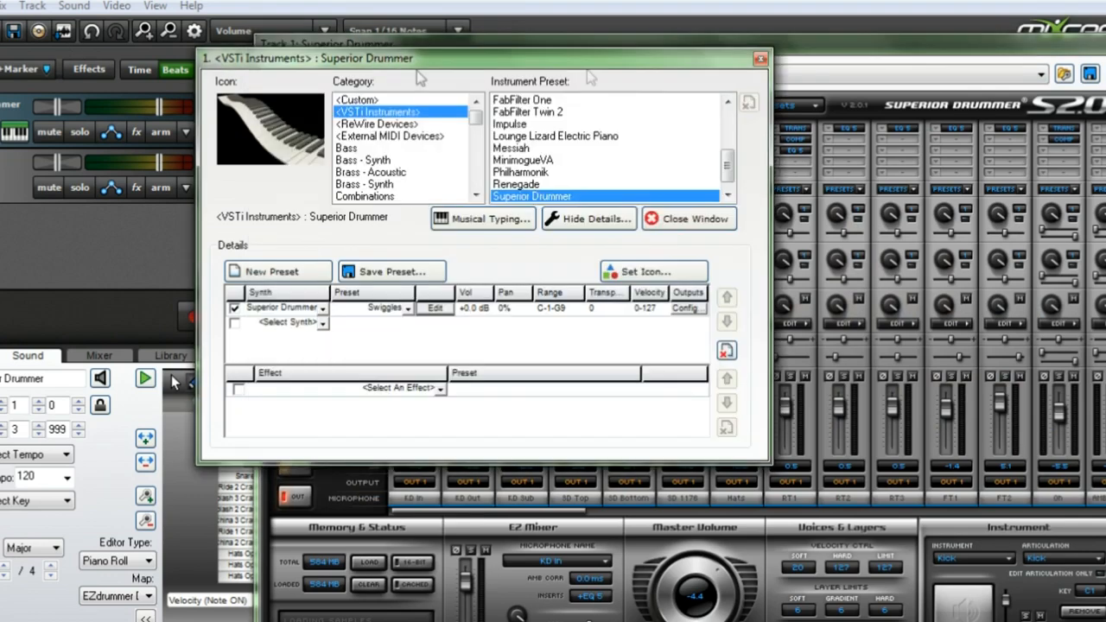
left_click(761, 58)
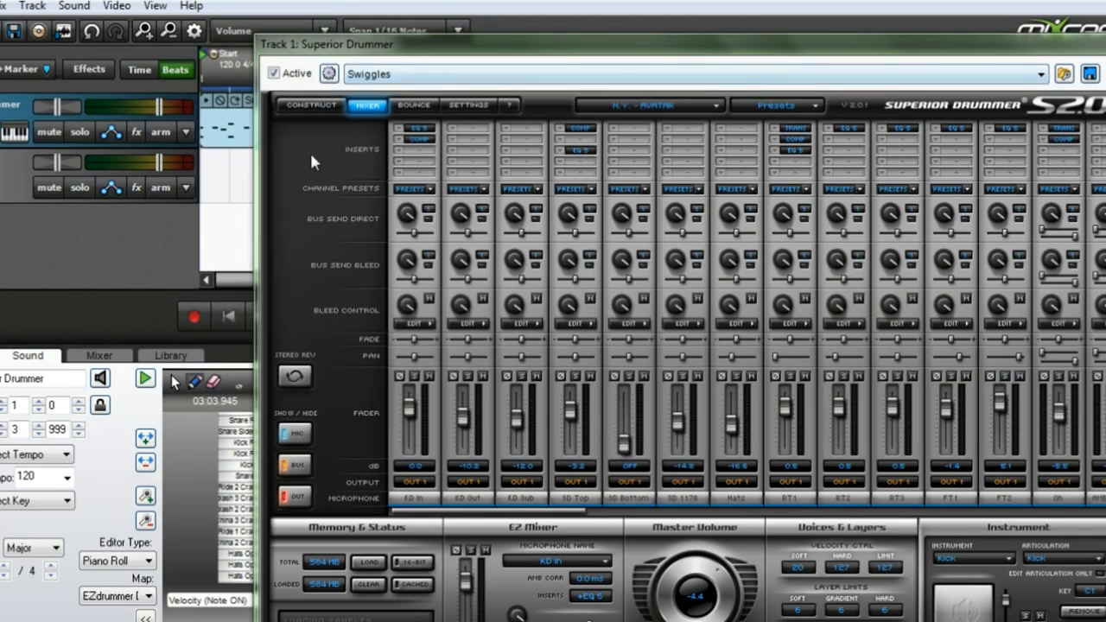
left_click(220, 314)
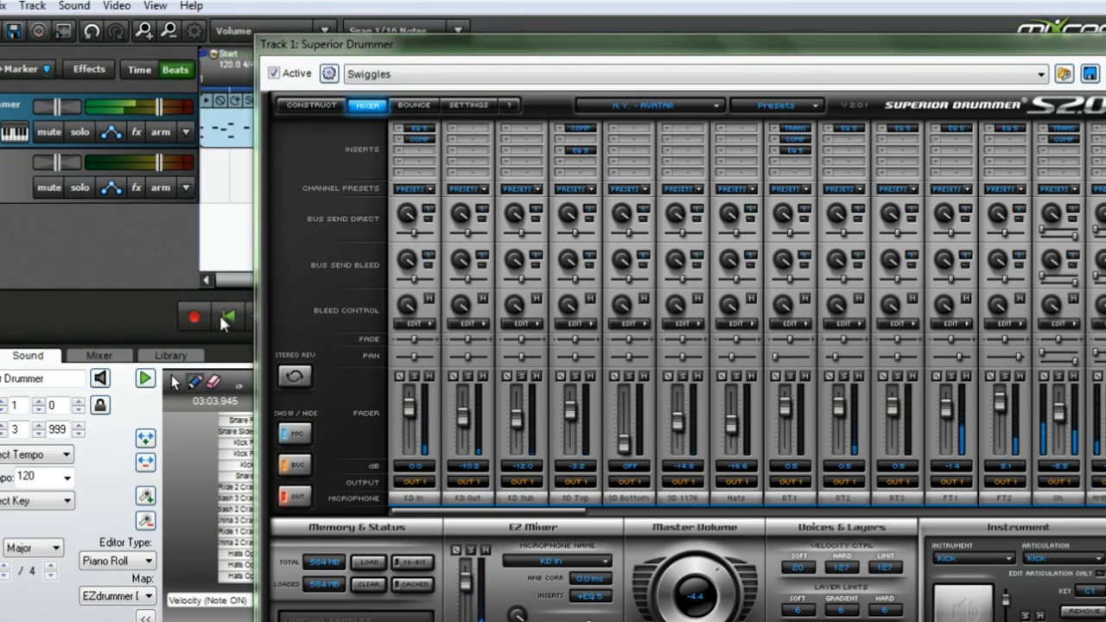
key("space")
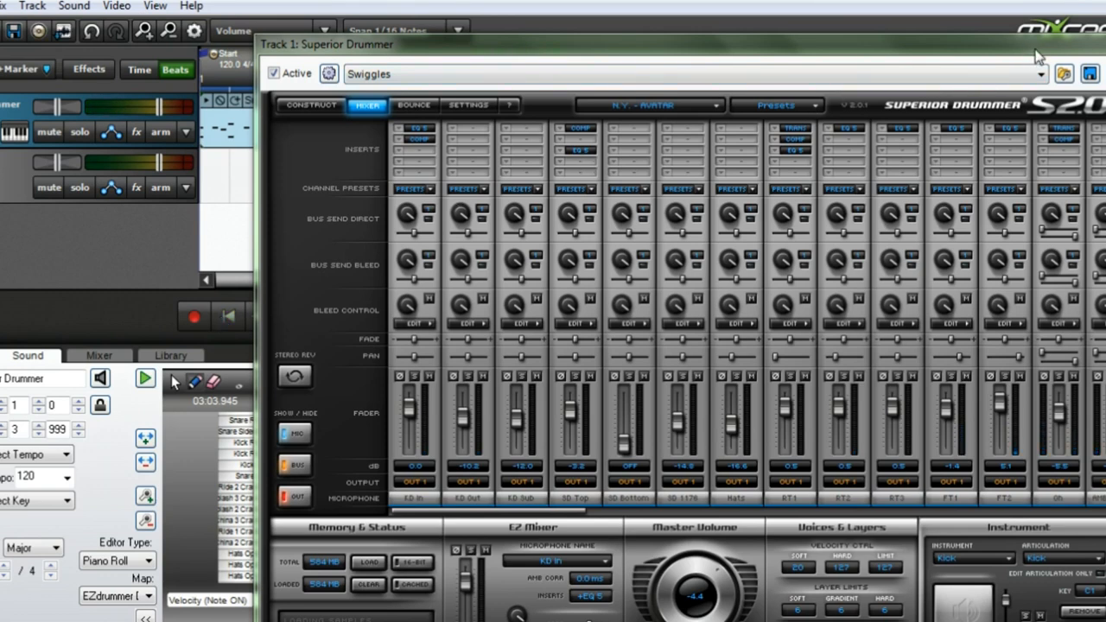
left_click(1105, 44)
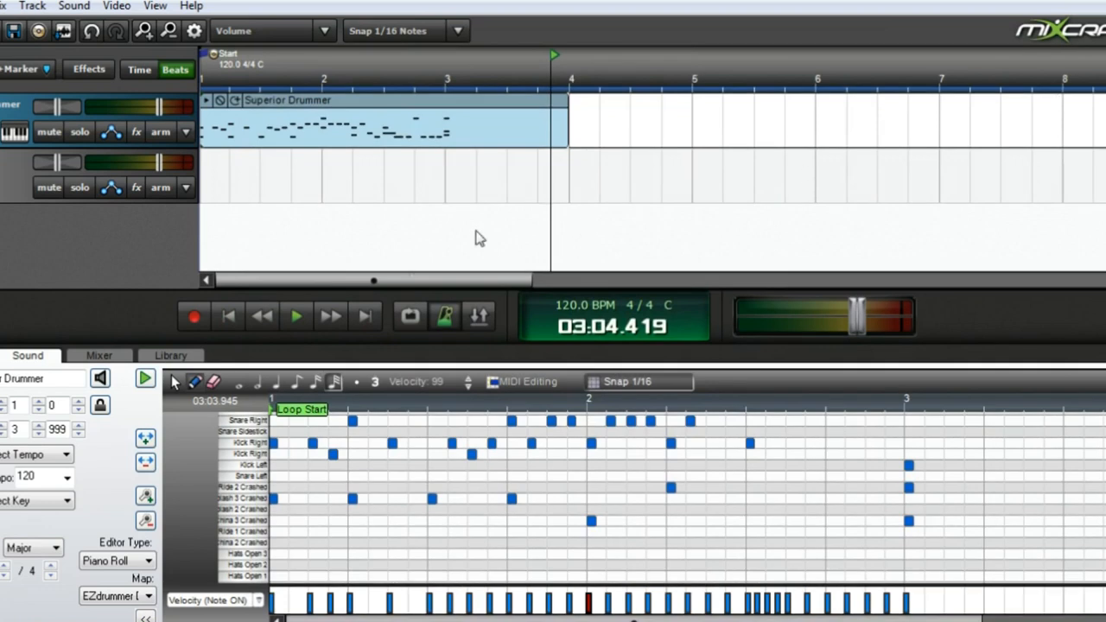
left_click(241, 314)
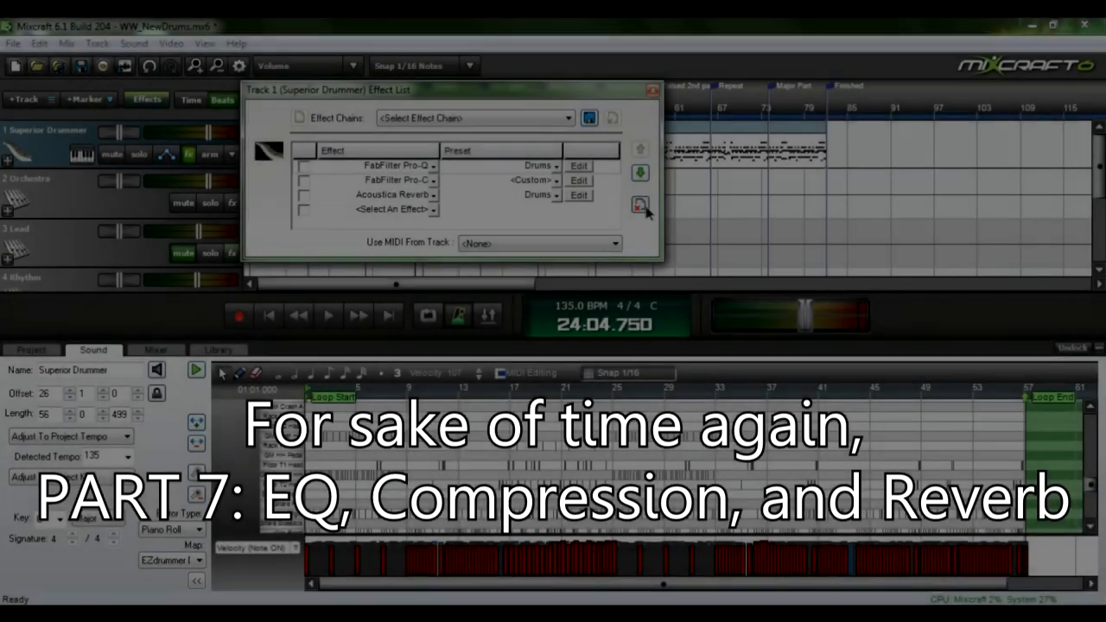
Step: Remove FabFilter Pro-Q, FabFilter Pro-C and Acoustica Reverb from the Superior Drummer track's effect list
left_click(640, 204)
left_click(640, 204)
left_click(640, 204)
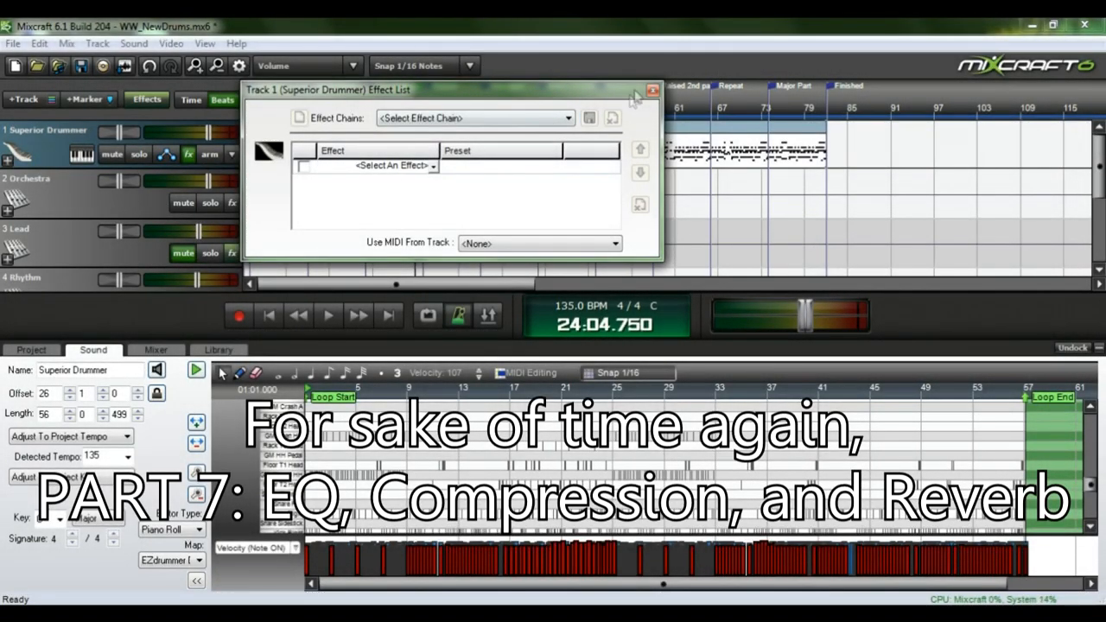
Step: Add the FabFilter Pro-Q effect to the Superior Drummer track
left_click(355, 165)
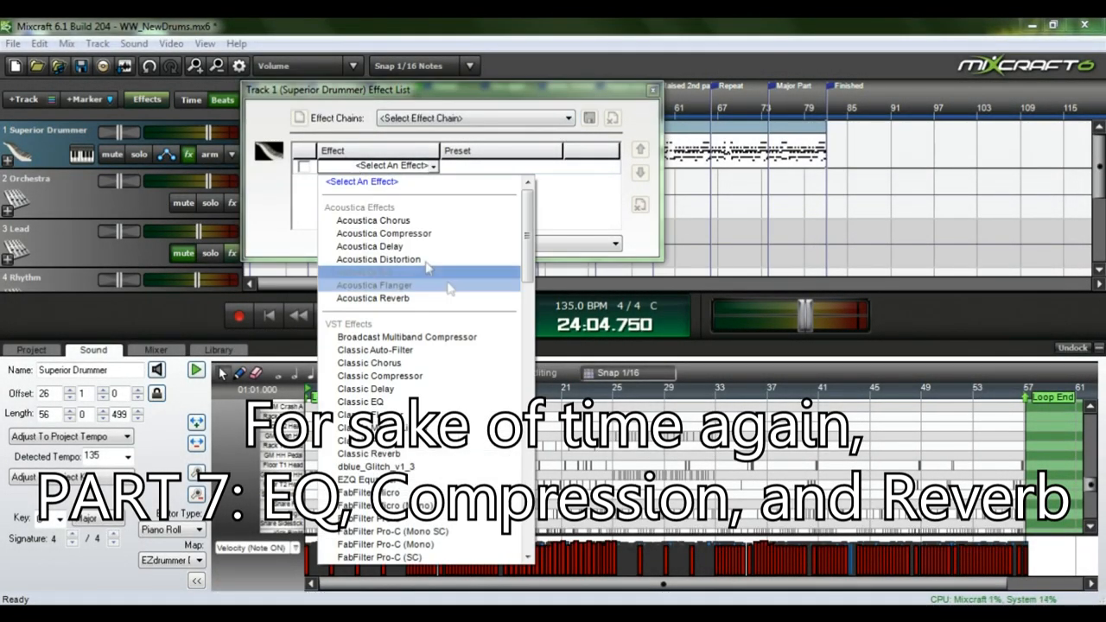
scroll(420, 402, "down", 4)
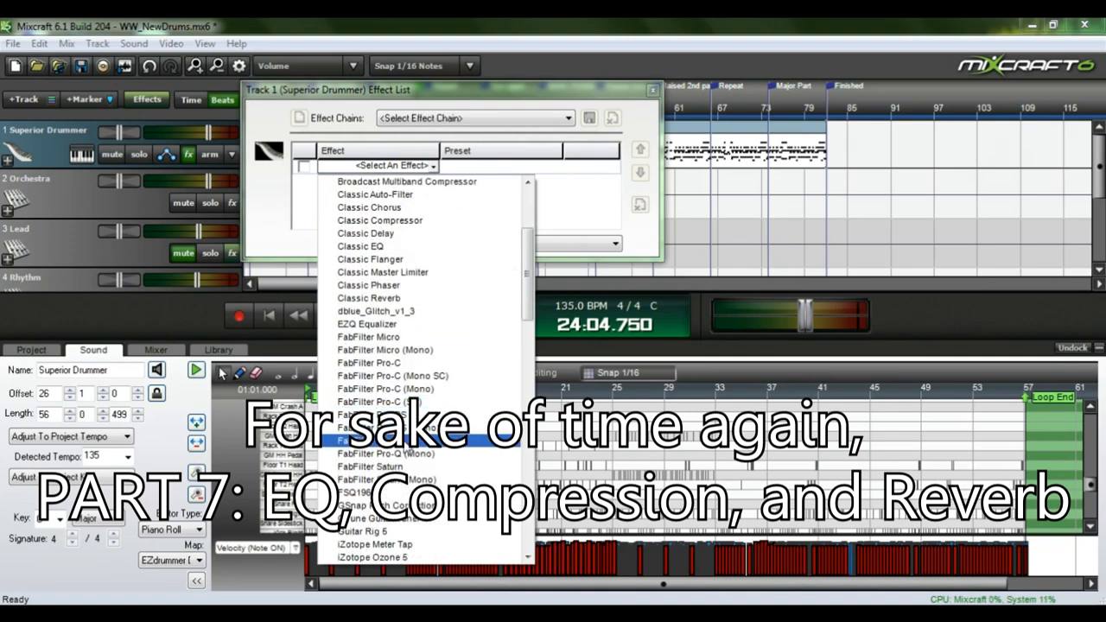
left_click(403, 441)
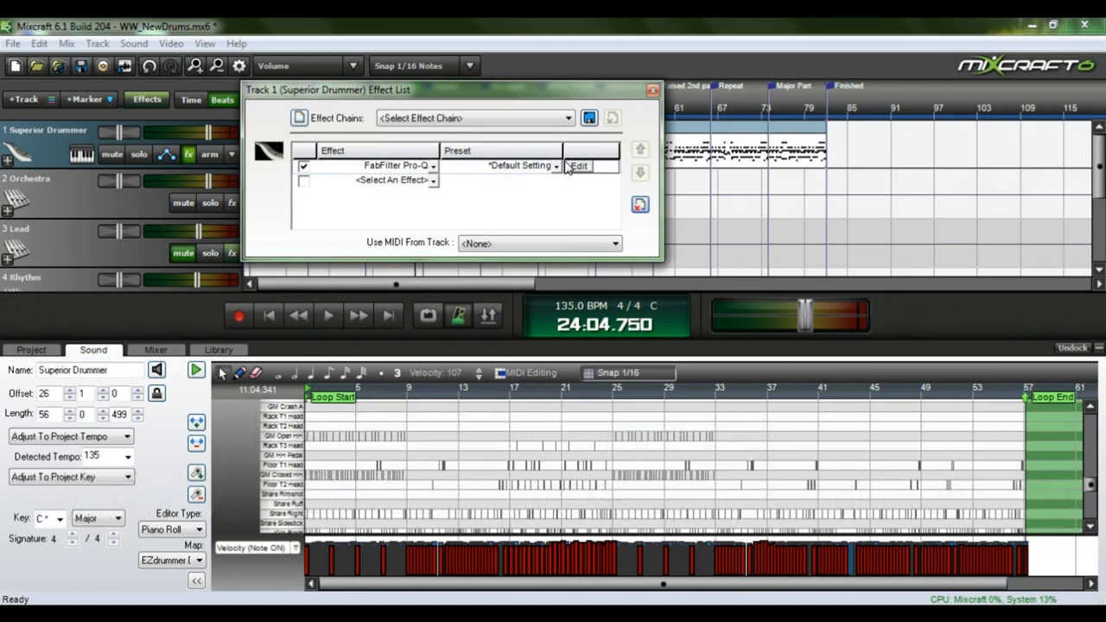
Step: Open FabFilter Pro-Q and shape its EQ with a low-cut node at the bass end and a High Cut node near 22 kHz
left_click(576, 166)
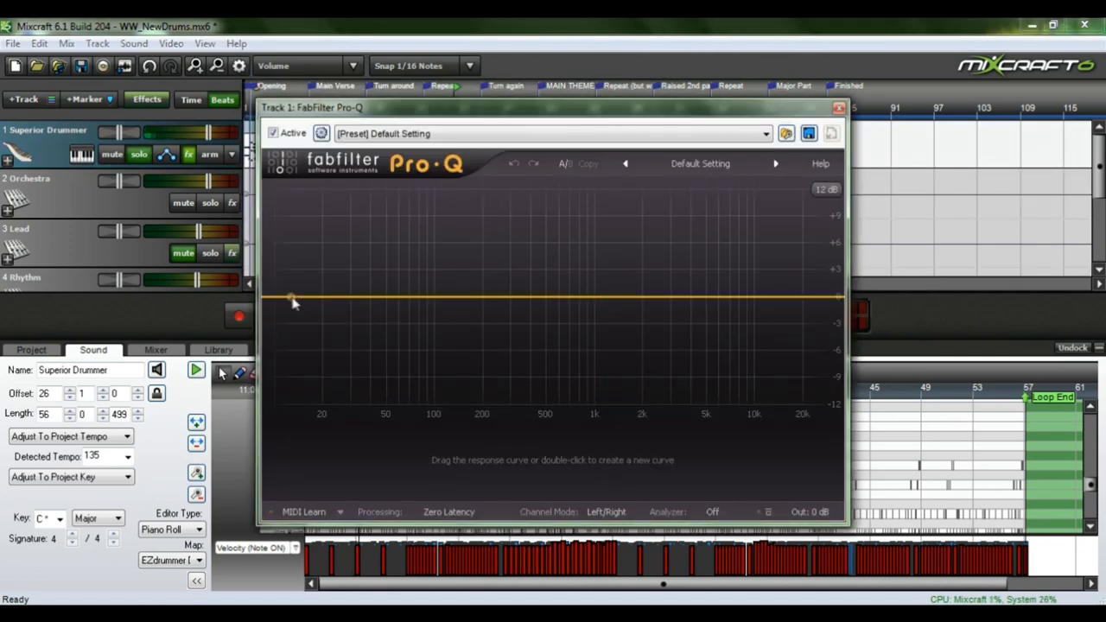
left_click_drag(287, 307, 290, 336)
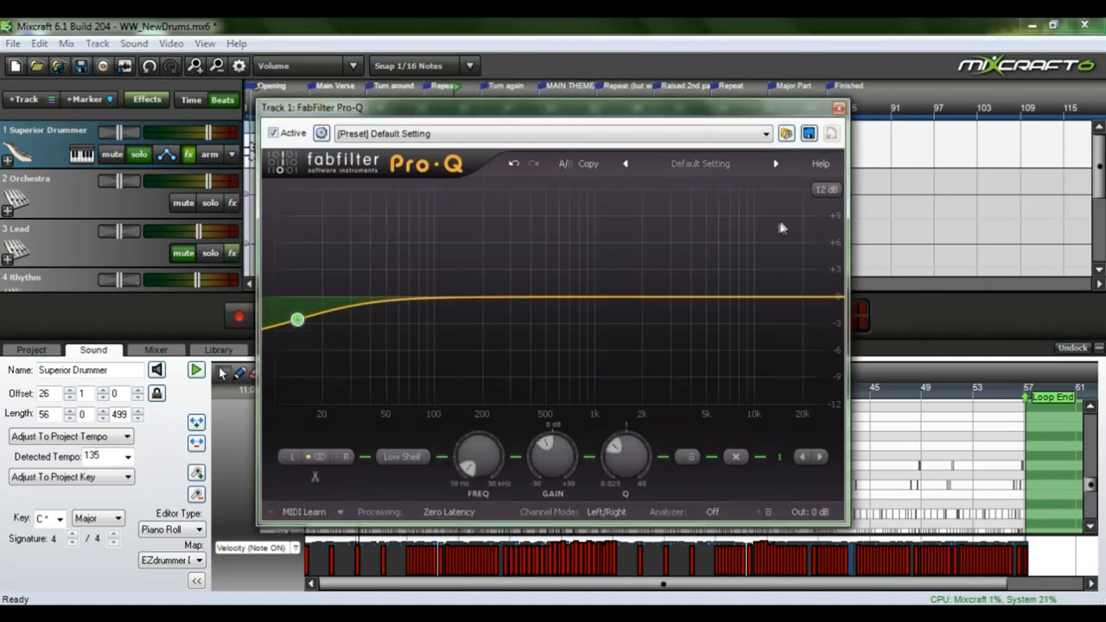
right_click(297, 320)
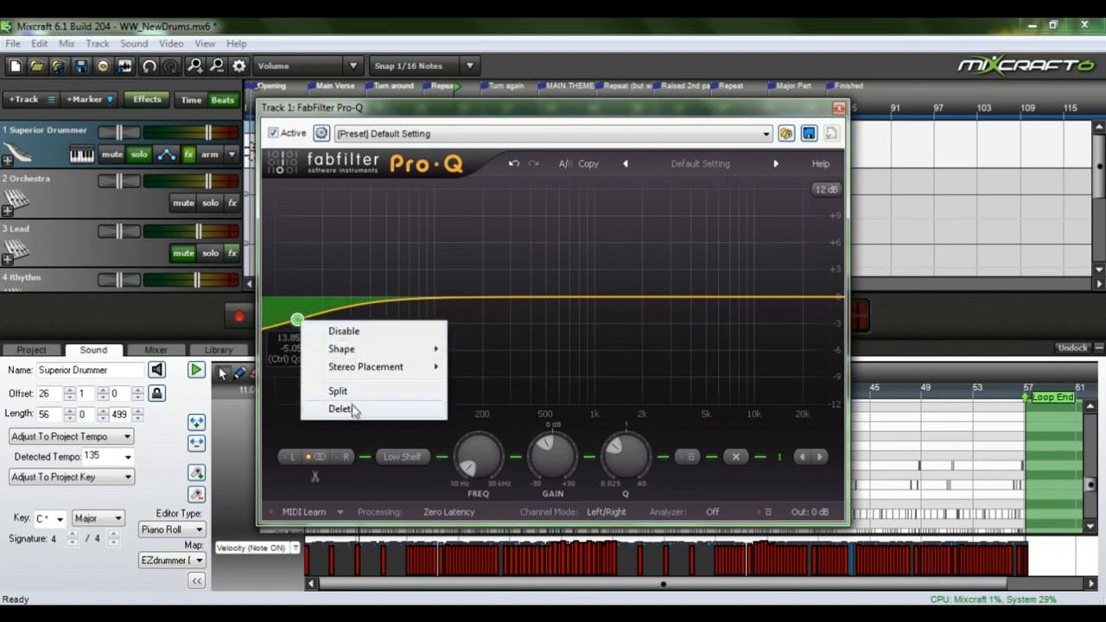
left_click(483, 116)
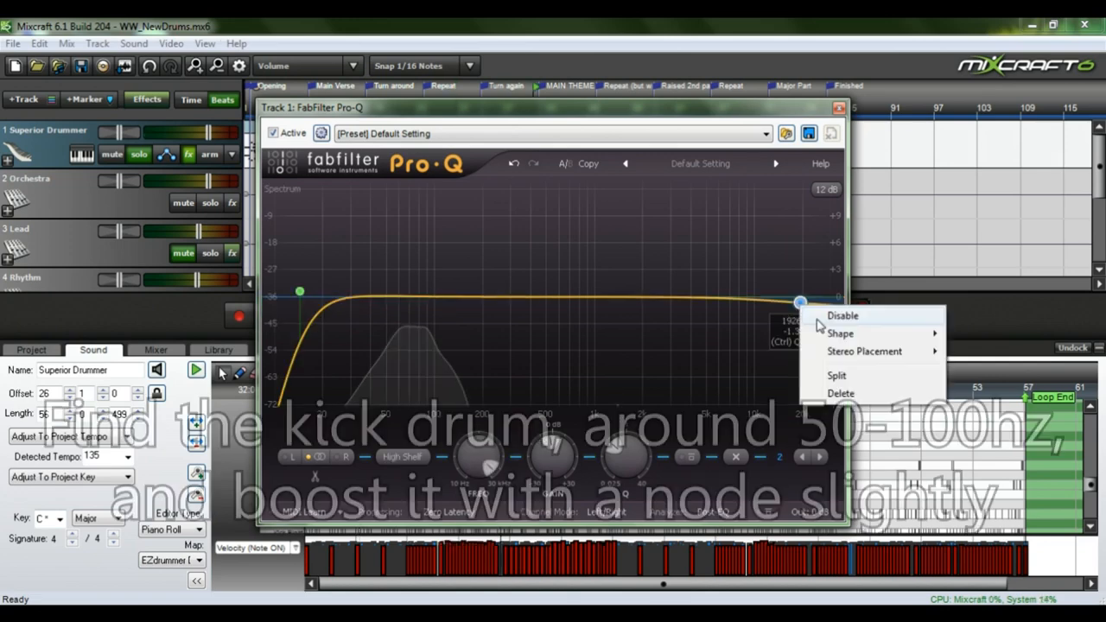
mouse_move(851, 333)
left_click(992, 404)
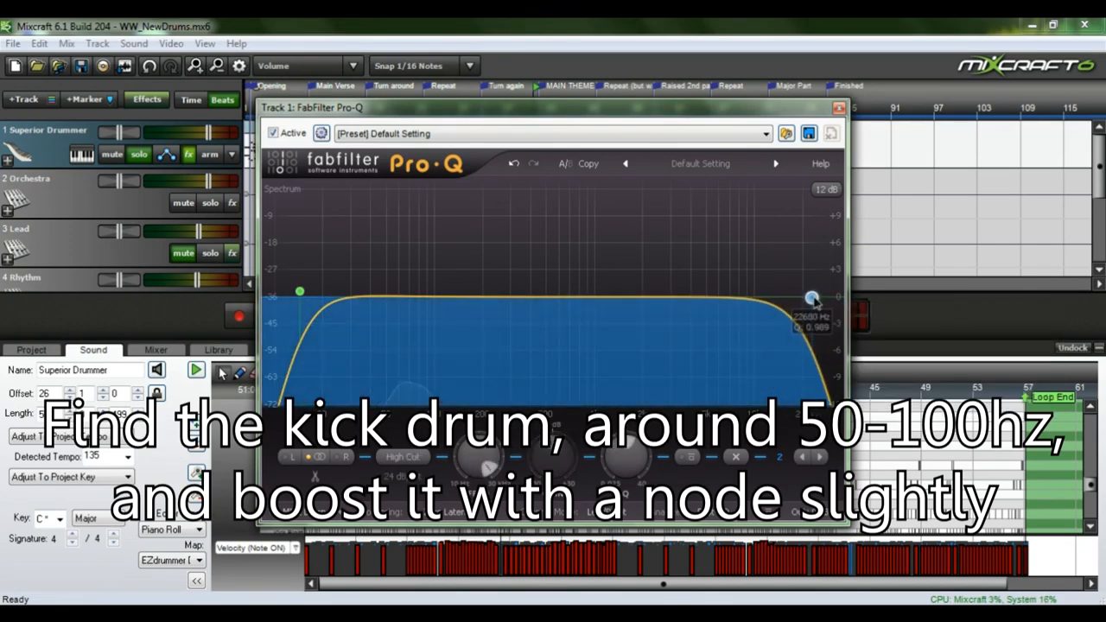
Step: Add a bell node in the kick drum range between 50 and 100 Hz and shape it into a slight, narrow boost
left_click(566, 92)
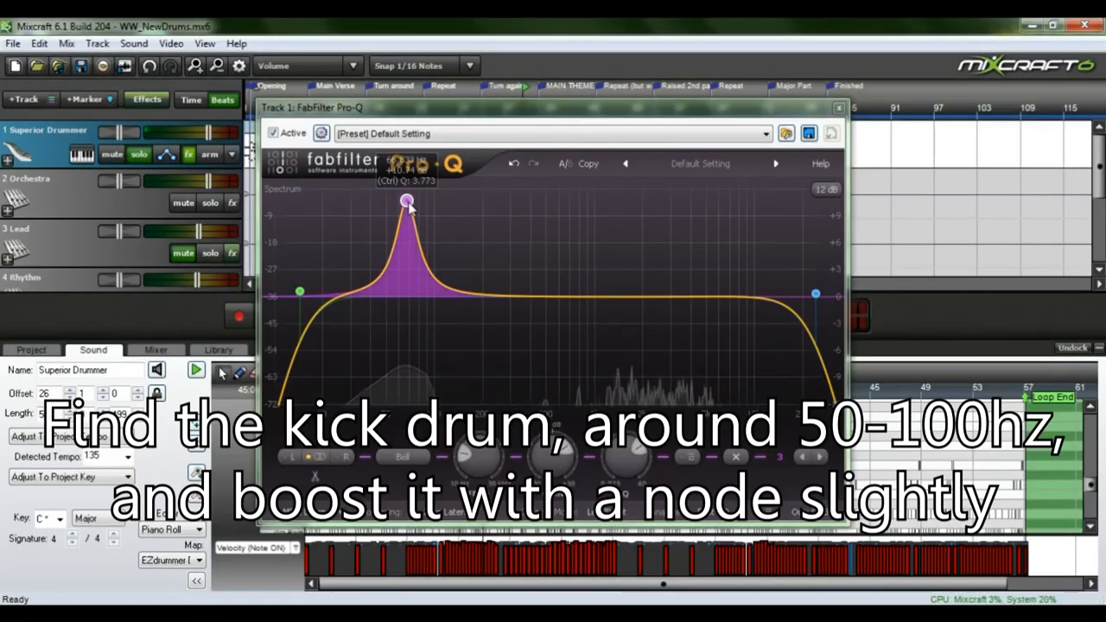
left_click(484, 476)
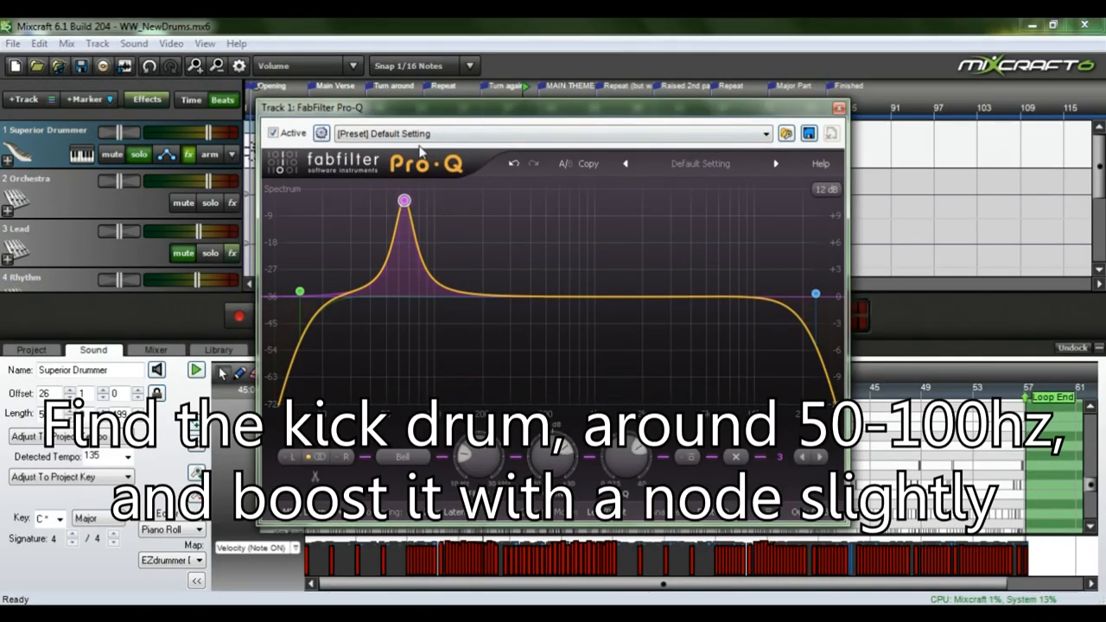
left_click_drag(404, 201, 402, 204)
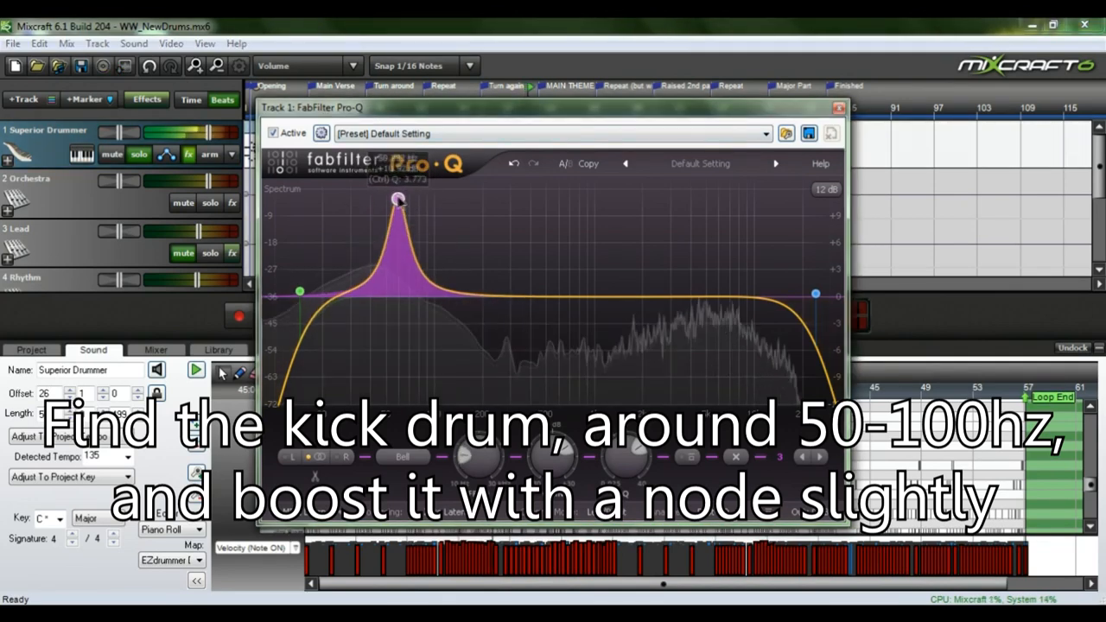
left_click(519, 97)
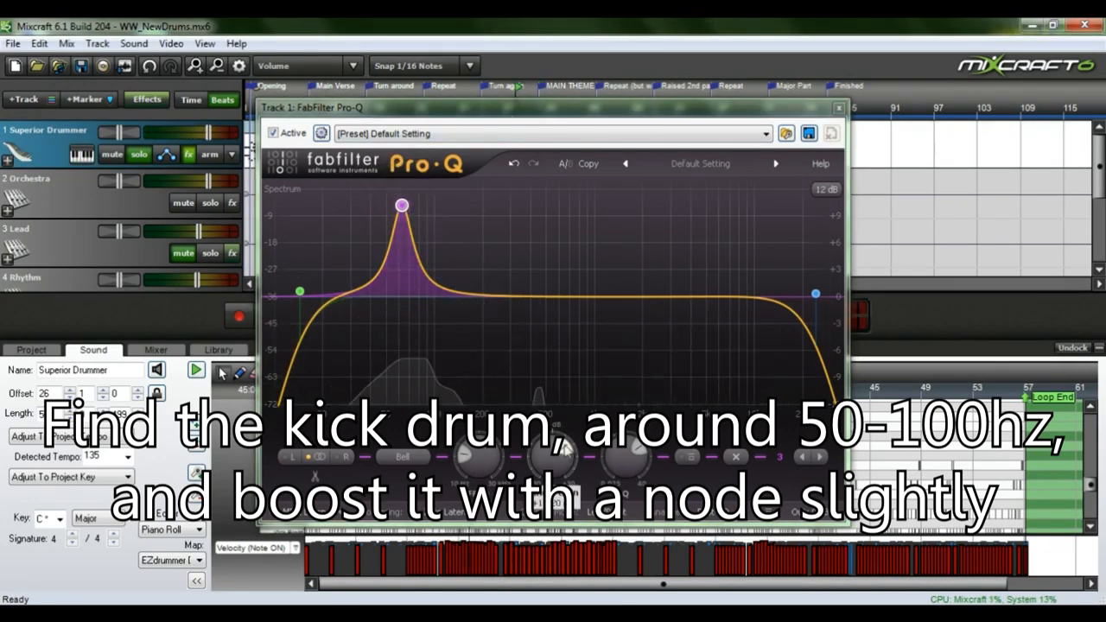
left_click_drag(558, 459, 558, 494)
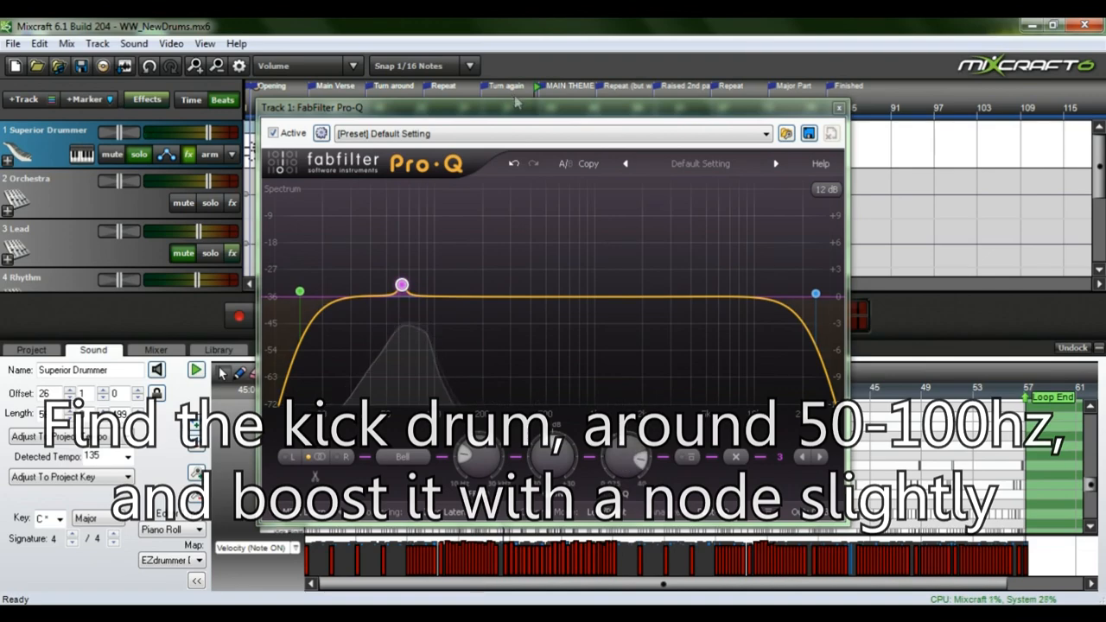
Step: Add EQ cuts just above 200 Hz and between 500 Hz and 1 kHz, plus a slight boost between 1 and 2 kHz
left_click_drag(403, 292, 491, 332)
left_click_drag(575, 298, 617, 292)
key("space")
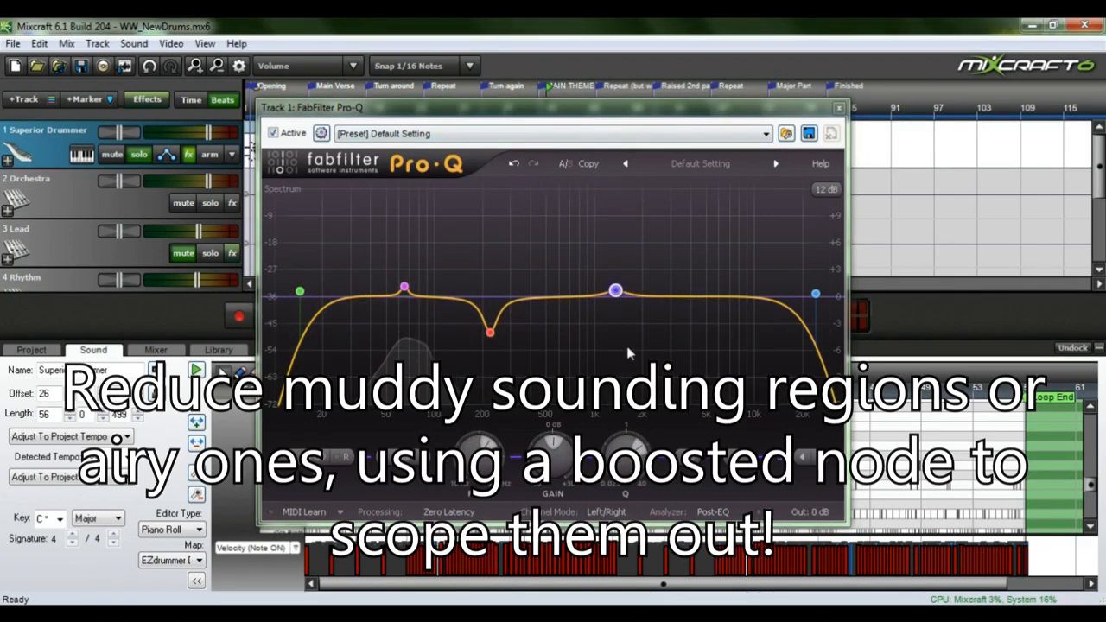
left_click_drag(573, 298, 561, 325)
key("space")
key("space")
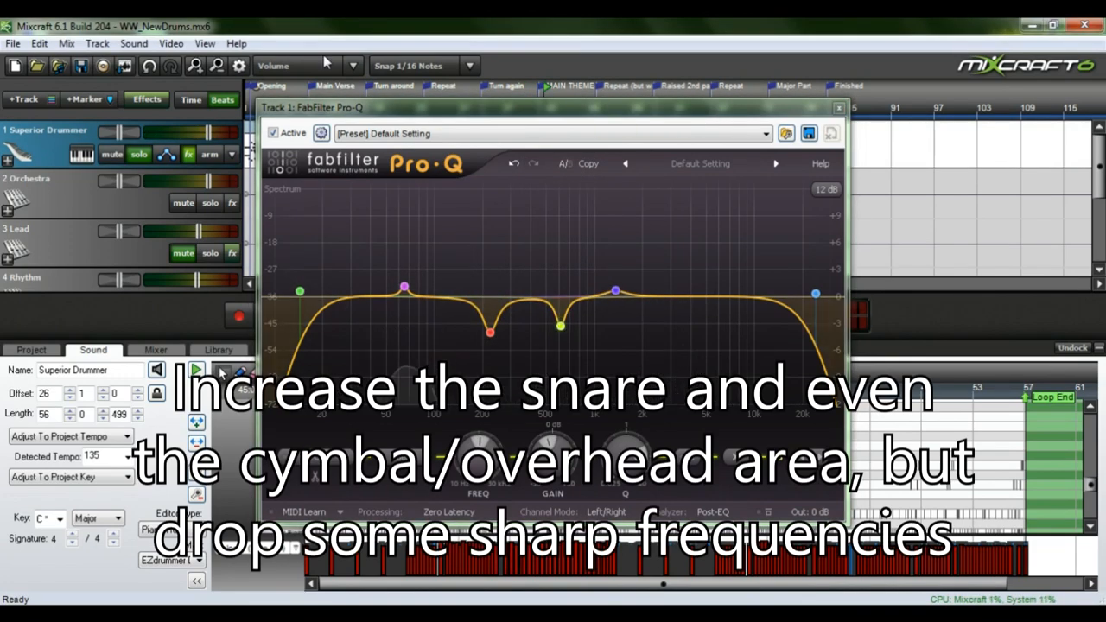
Step: Add a slight EQ boost of about 0.45 dB near 8.6 kHz and a cut near 5 kHz, checking with playback
left_click(705, 294)
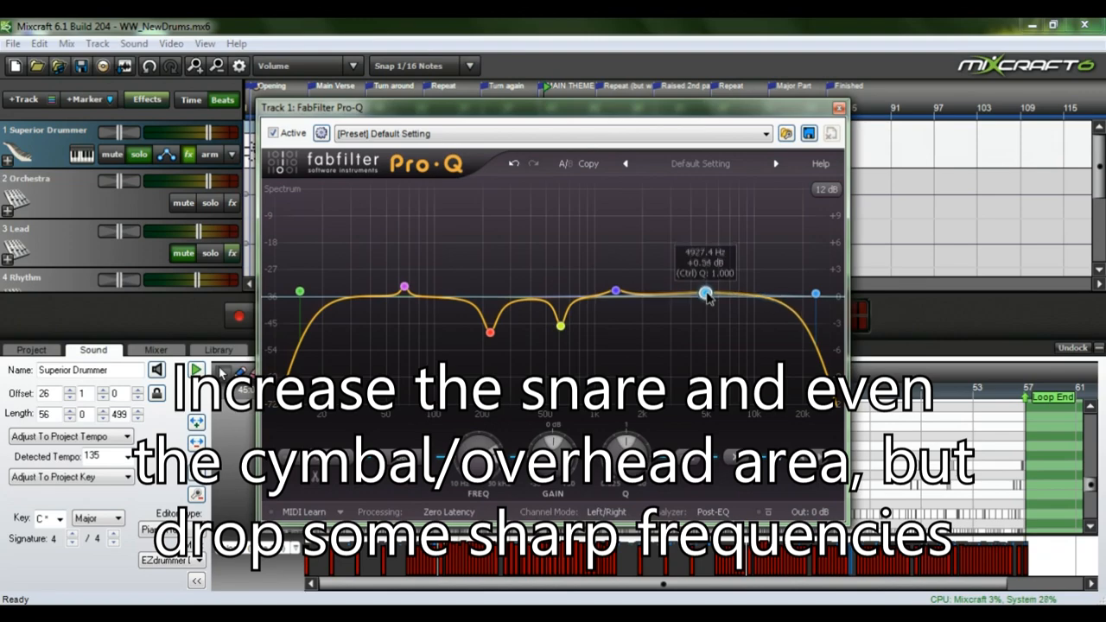
key("space")
left_click_drag(706, 295, 745, 294)
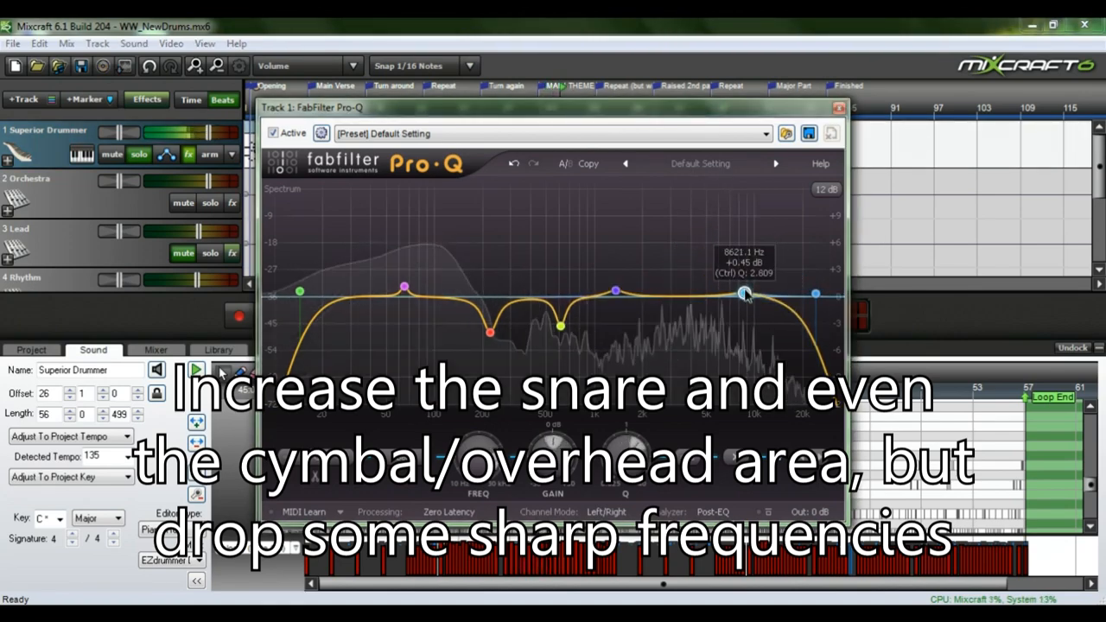
left_click_drag(816, 294, 709, 323)
key("space")
key("space")
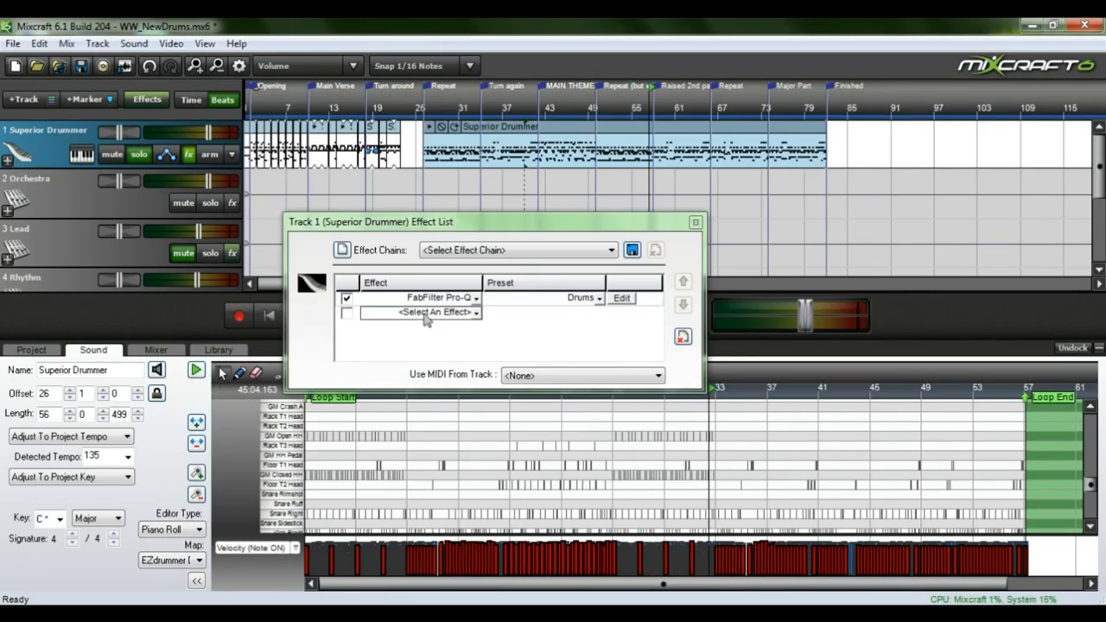
Step: Add FabFilter Pro-C to the Superior Drummer track and play back the drums ahead of the MAIN THEME marker
left_click(408, 313)
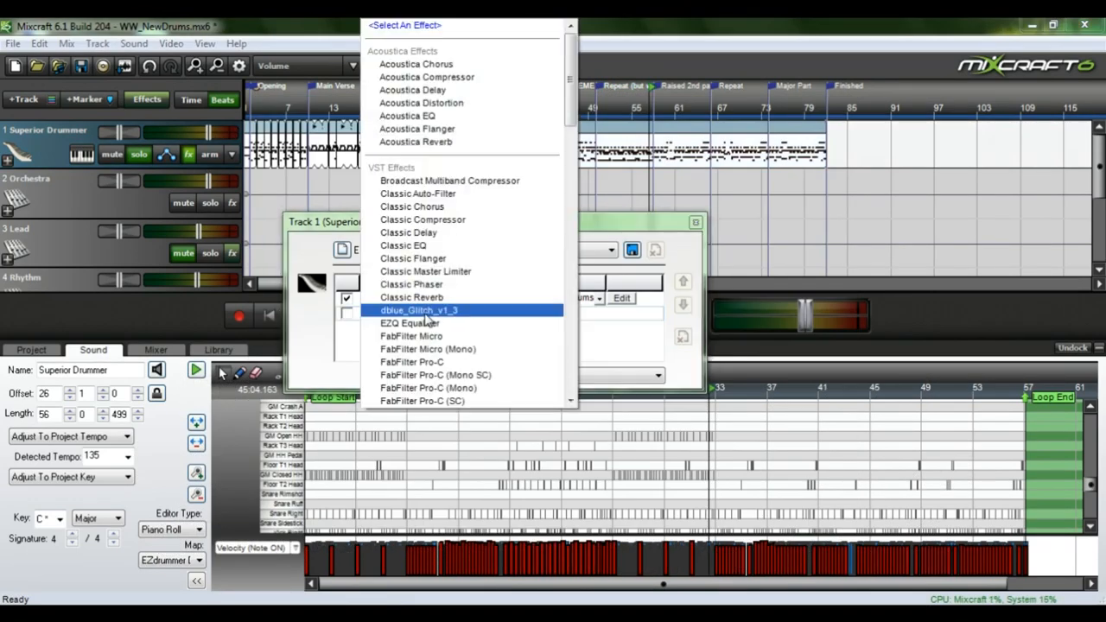
left_click(495, 363)
left_click(588, 109)
scroll(588, 112, "up", 2)
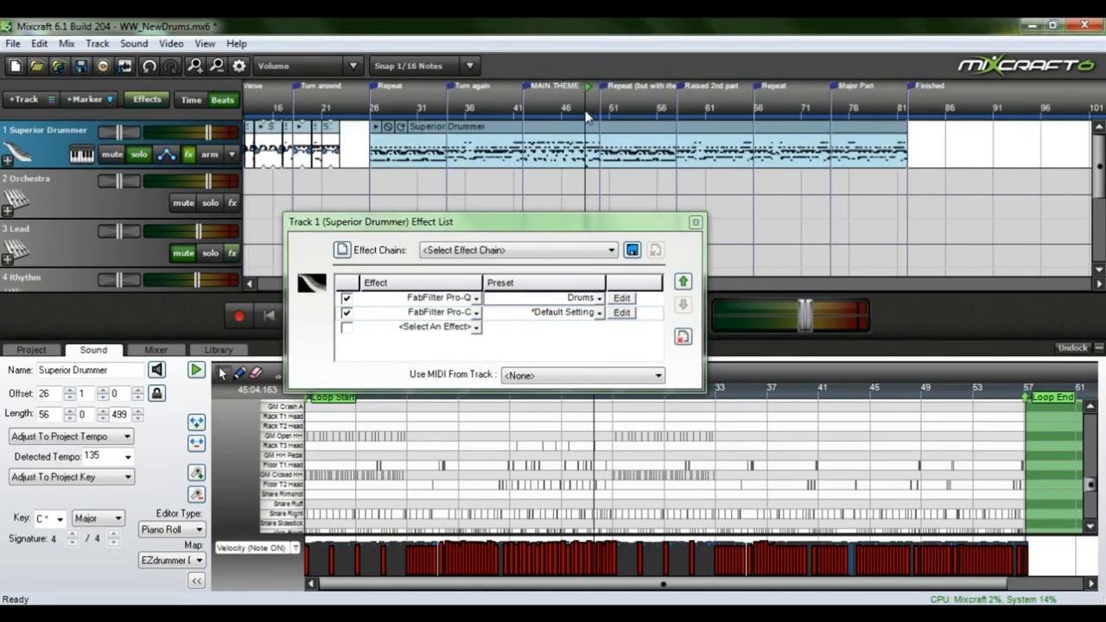
left_click(443, 108)
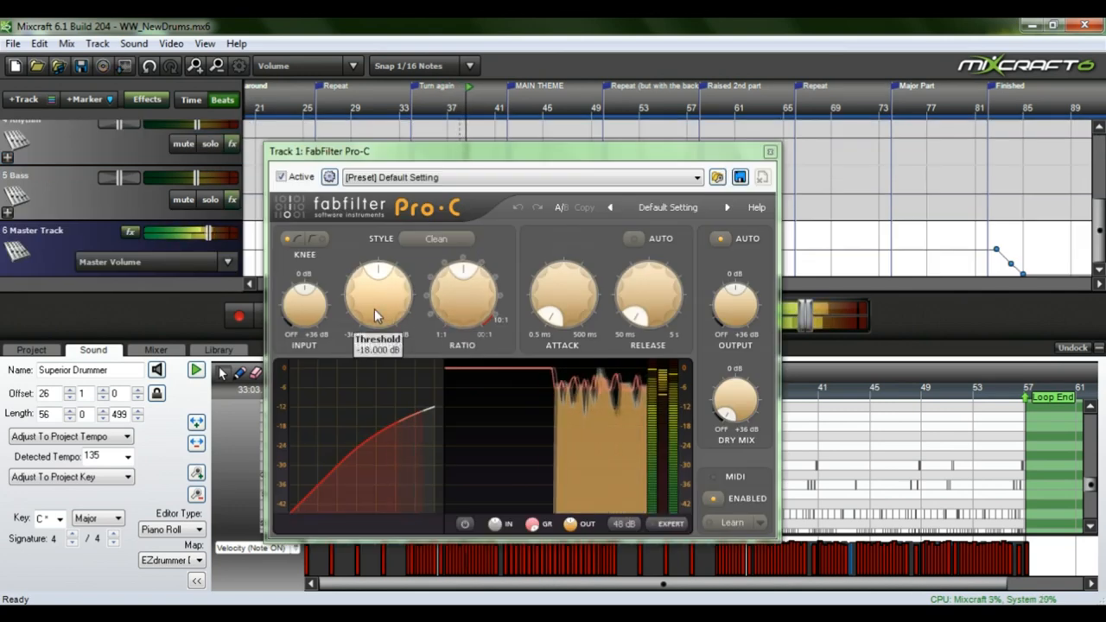
Step: Raise the compressor's threshold to about -11 dB during playback and stop to examine its level display
left_click_drag(374, 312, 378, 251)
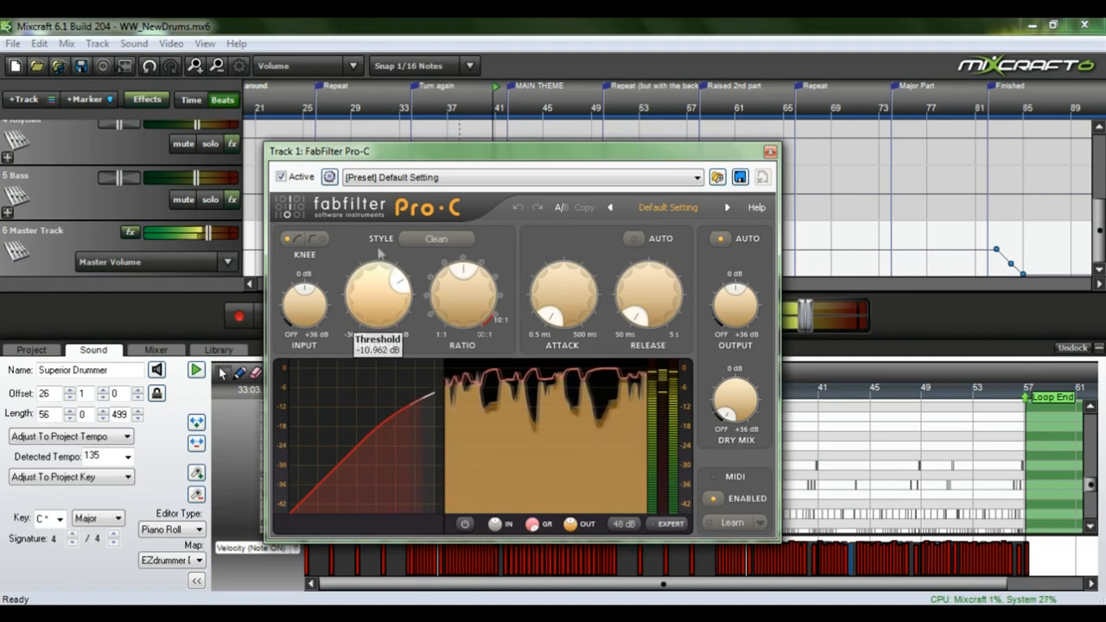
key("space")
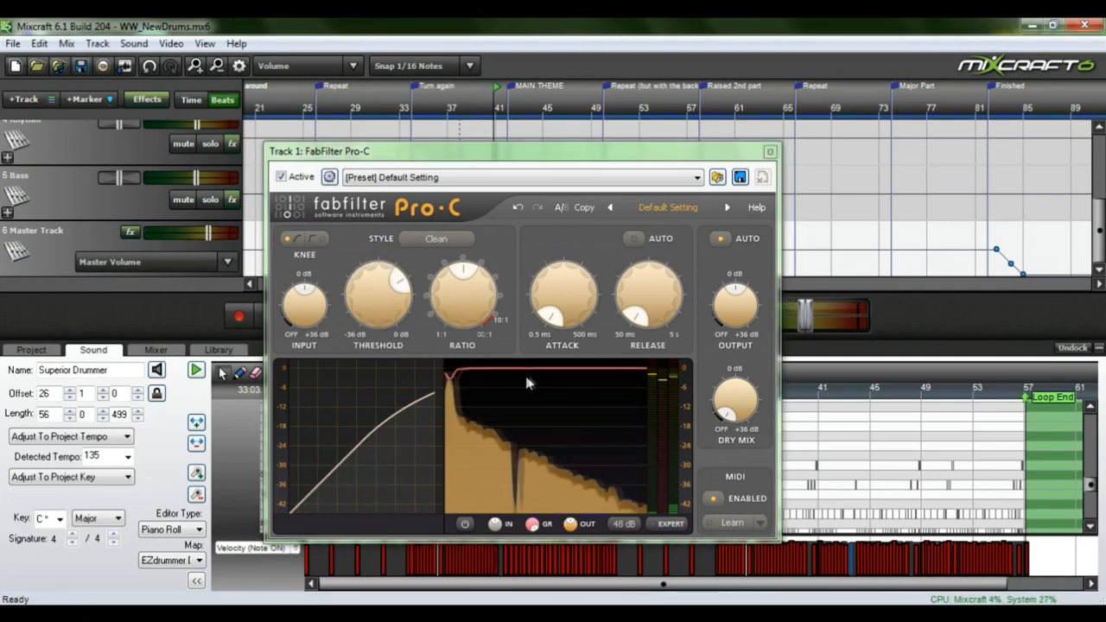
mouse_move(514, 376)
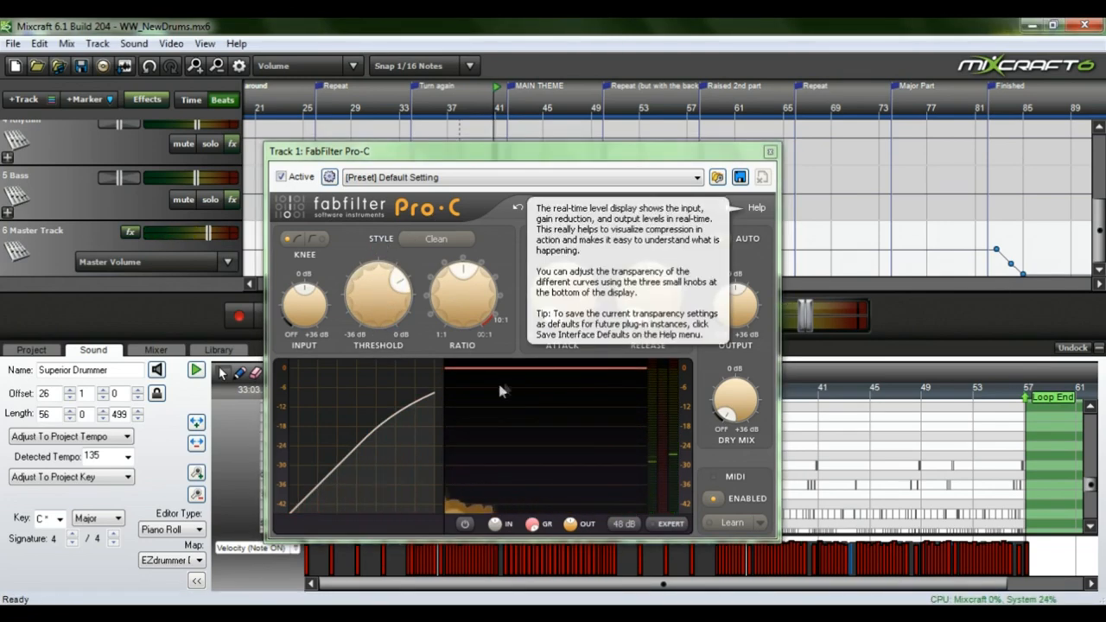
left_click(401, 299)
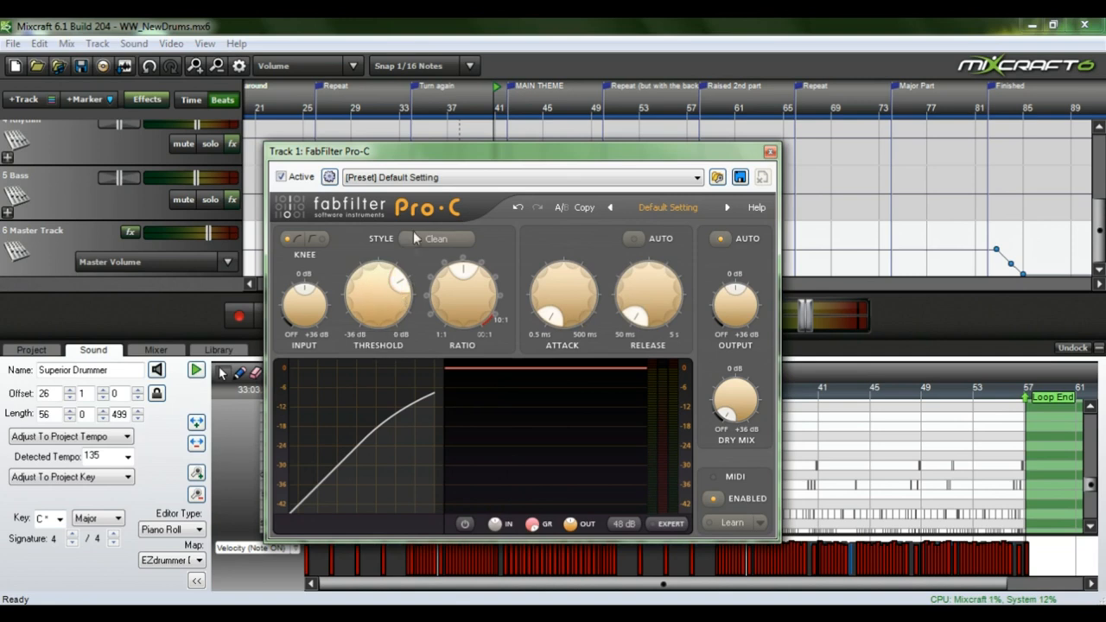
Step: Try a much higher compression ratio, raise the threshold further and bring the ratio back down below 2.75:1
mouse_move(475, 277)
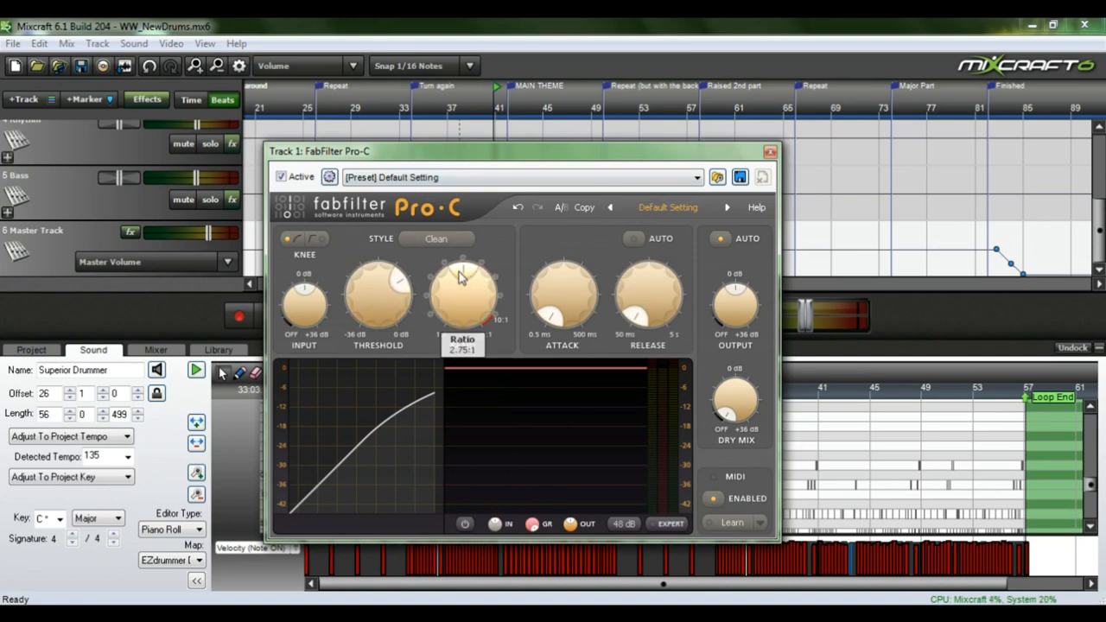
left_click_drag(470, 275, 470, 225)
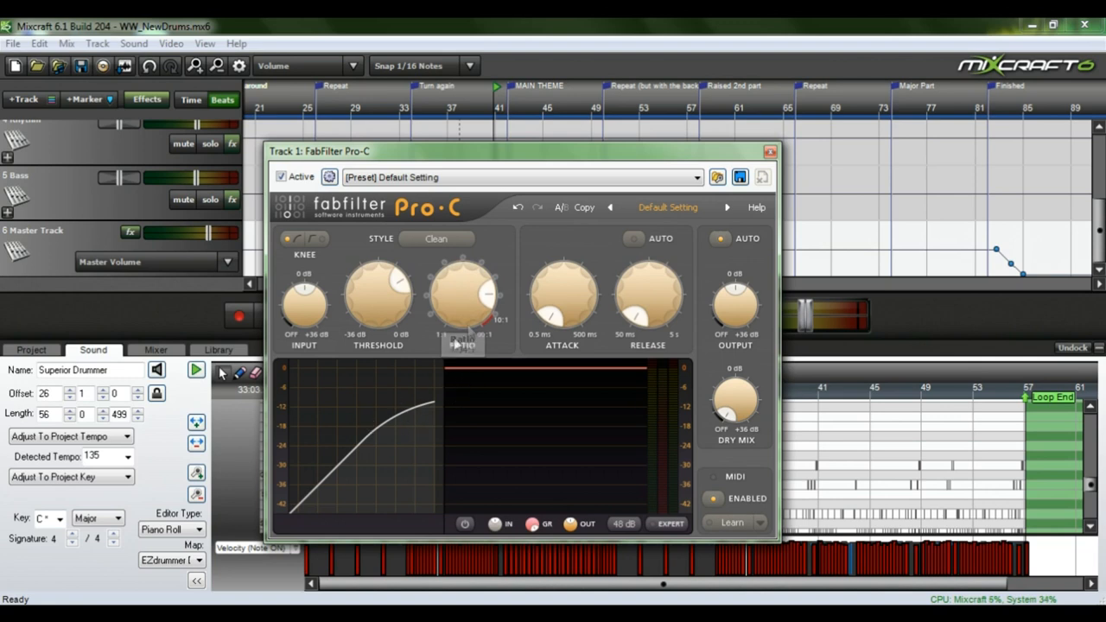
left_click_drag(385, 303, 422, 303)
left_click_drag(493, 291, 449, 261)
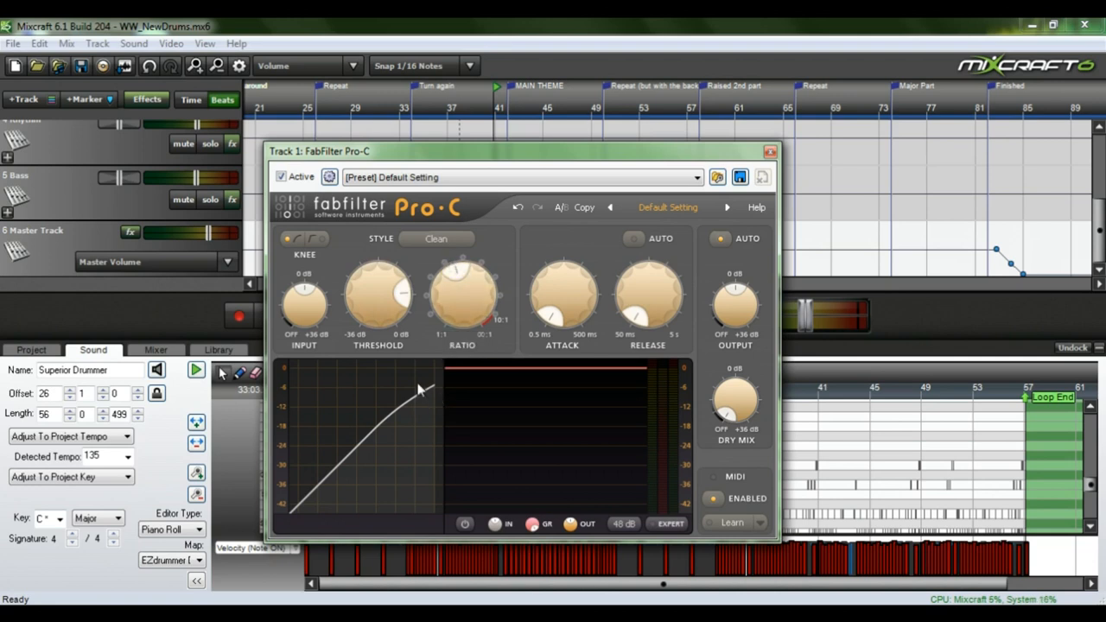
Step: Raise the compressor's ratio to near 10:1 and switch its knee to hard
mouse_move(412, 410)
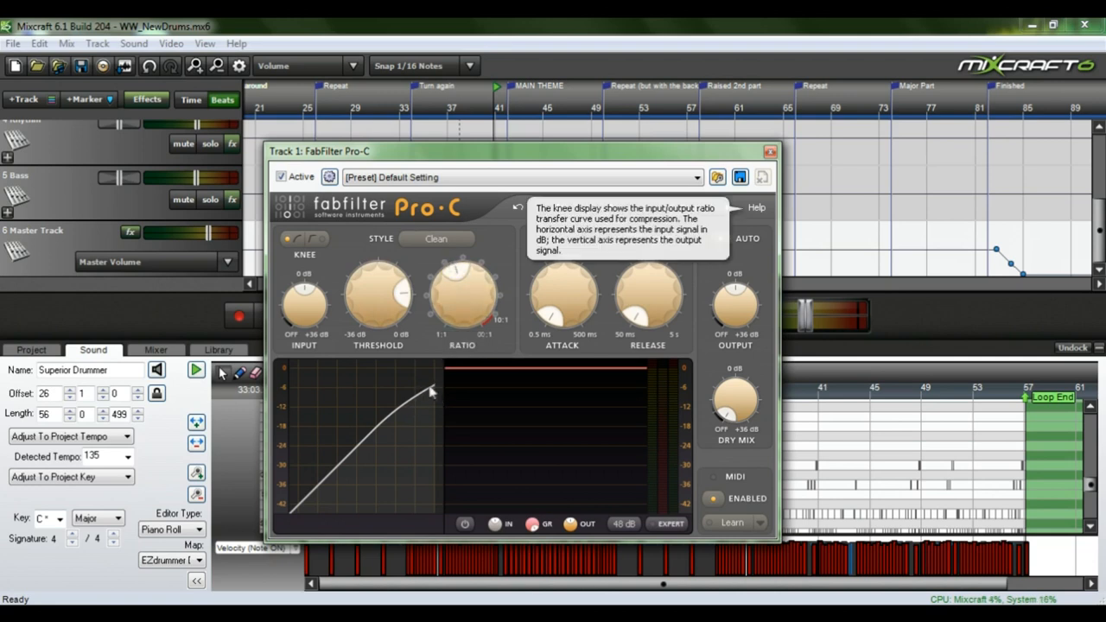
left_click_drag(463, 272, 484, 288)
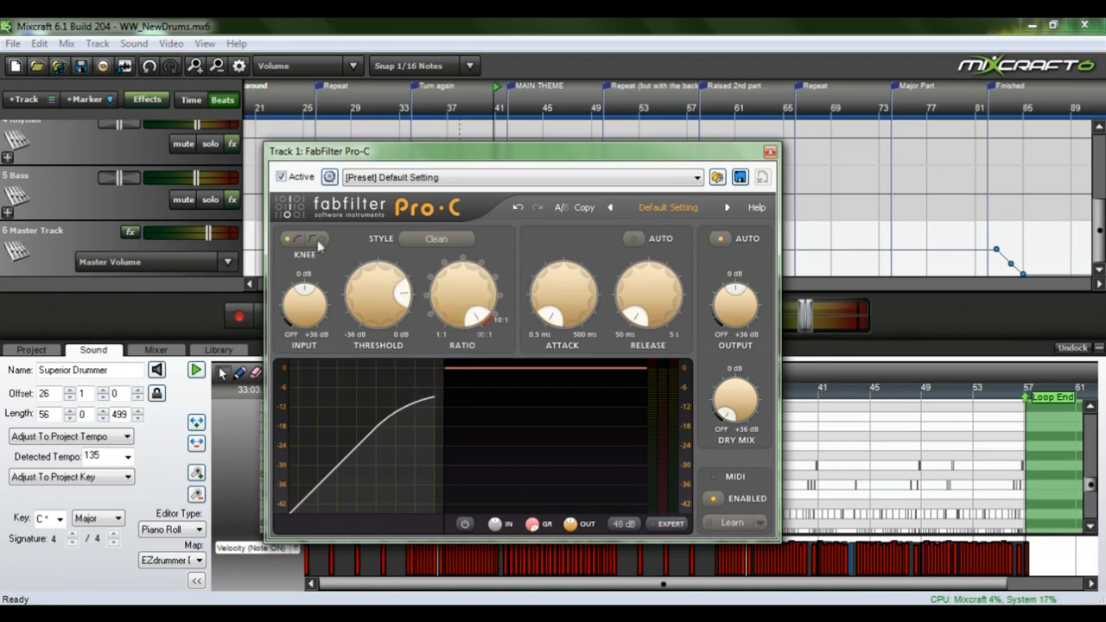
left_click(320, 239)
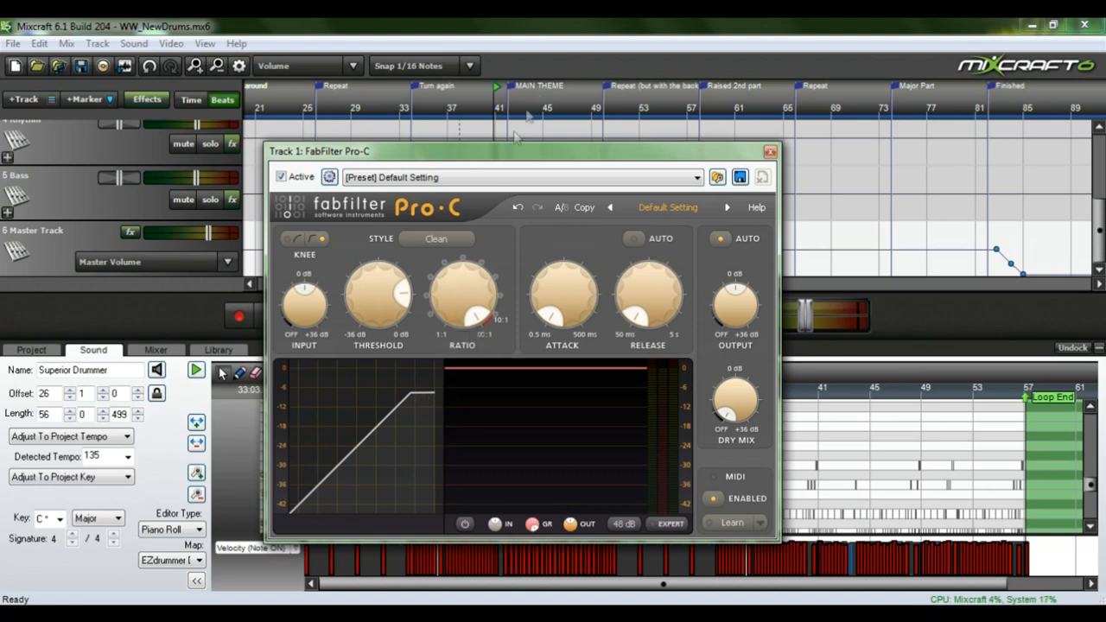
Step: Try a low threshold with a ratio of about 3.14:1, and a mid-range threshold with about 8.56:1
key("space")
left_click_drag(379, 311, 379, 320)
left_click_drag(481, 291, 511, 208)
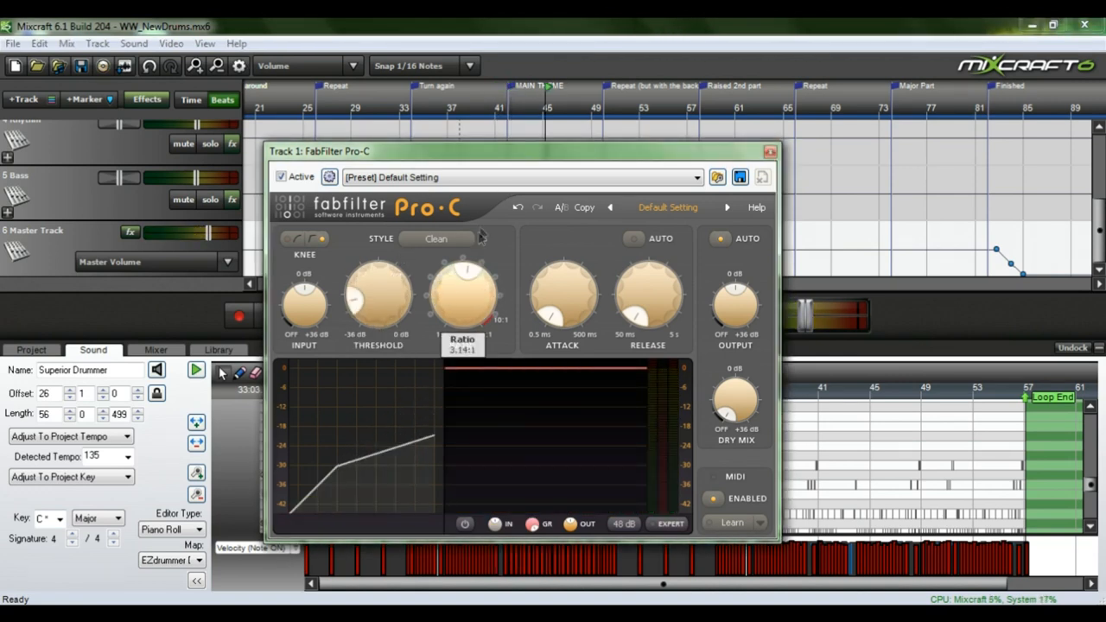
left_click_drag(355, 297, 386, 263)
left_click_drag(476, 272, 483, 278)
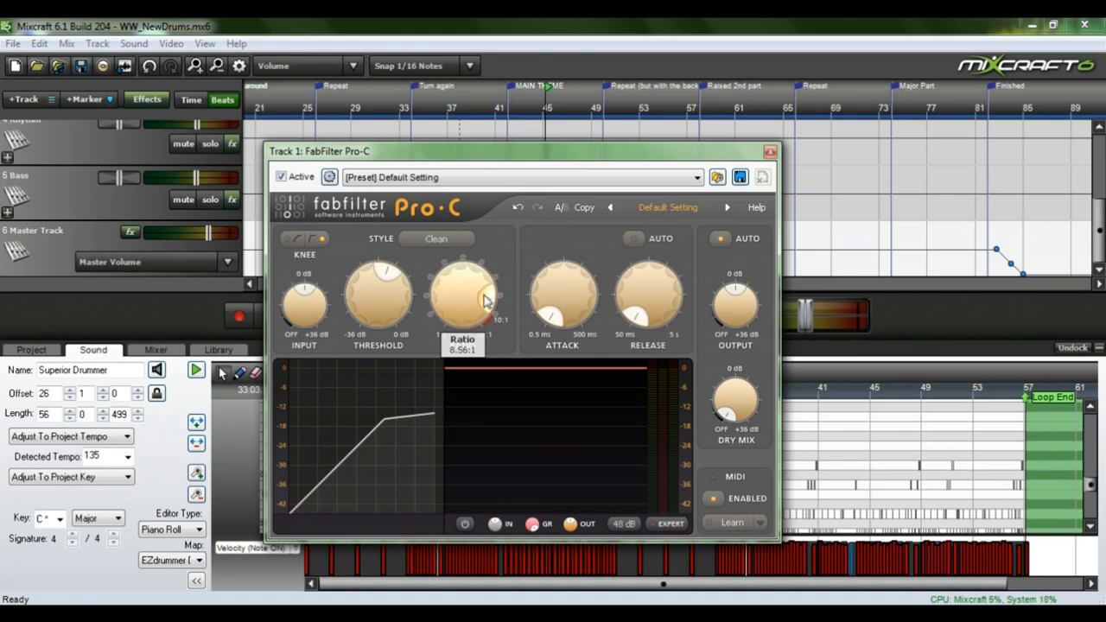
Step: Load the Smack bM preset in FabFilter Pro-C, set the threshold to about -5.4 dB and lower the ratio slightly
mouse_move(385, 292)
left_mouse_down()
mouse_move(391, 281)
mouse_move(403, 295)
left_mouse_up()
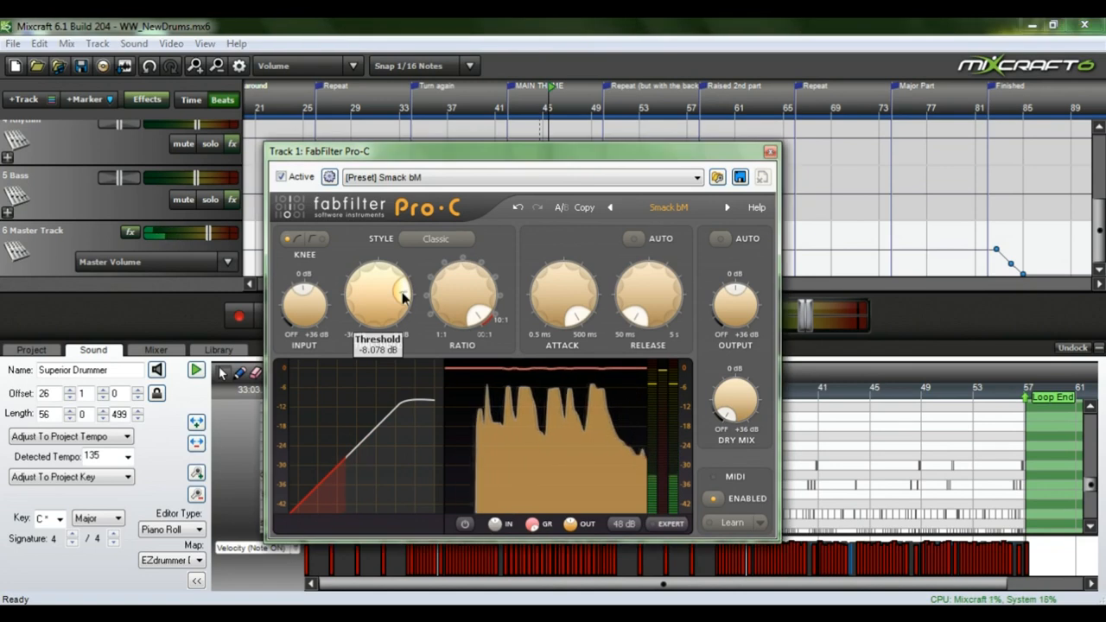
left_click_drag(403, 296, 400, 307)
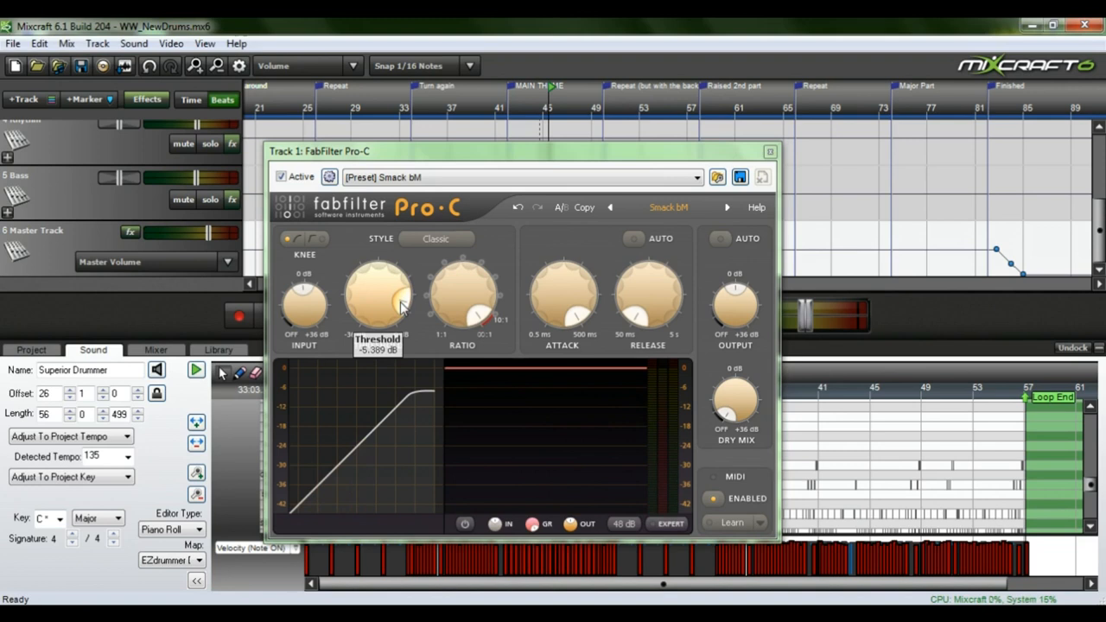
left_click_drag(484, 316, 477, 320)
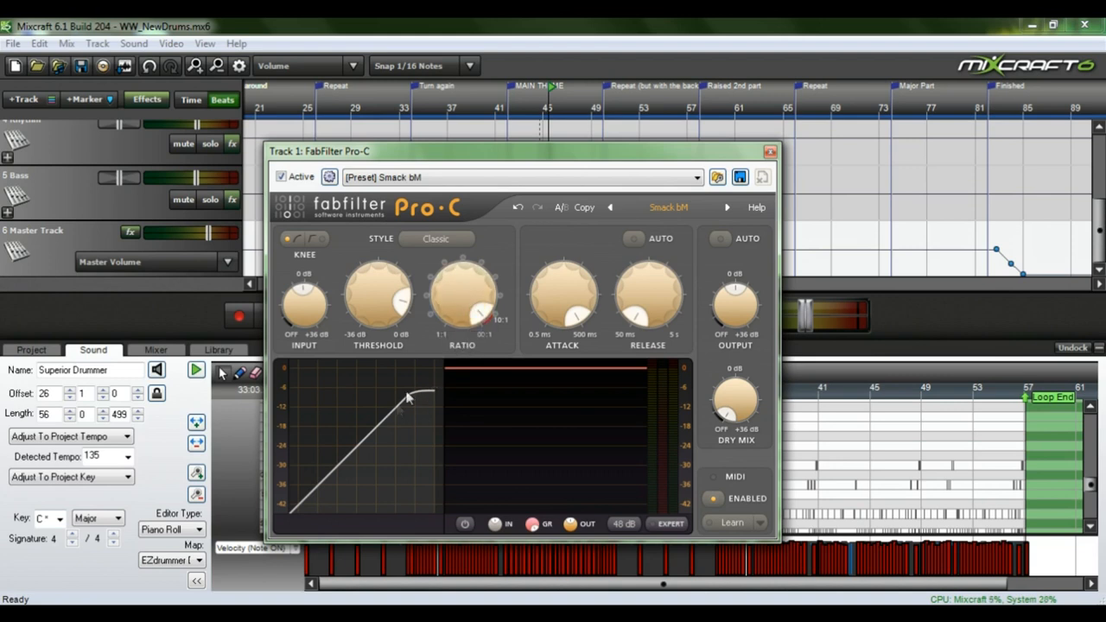
Step: Lengthen the compressor's attack slightly and play back the drums from within the MAIN THEME section
left_click(503, 105)
mouse_move(580, 317)
left_mouse_down()
mouse_move(595, 291)
mouse_move(567, 263)
mouse_move(548, 268)
mouse_move(542, 305)
mouse_move(582, 280)
mouse_move(580, 318)
left_mouse_up()
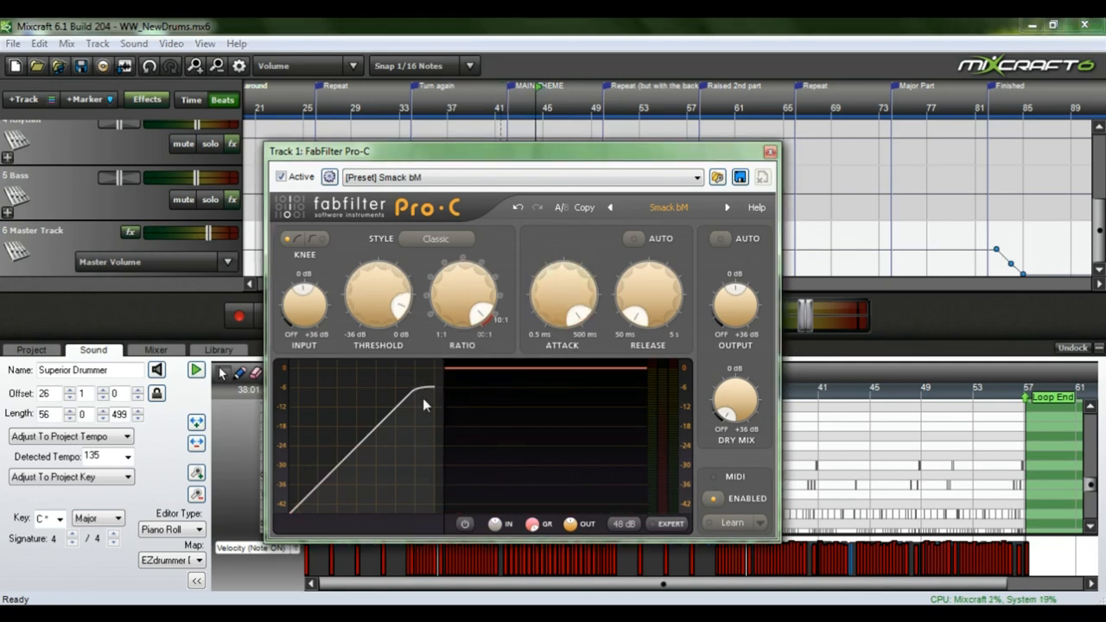
mouse_move(634, 319)
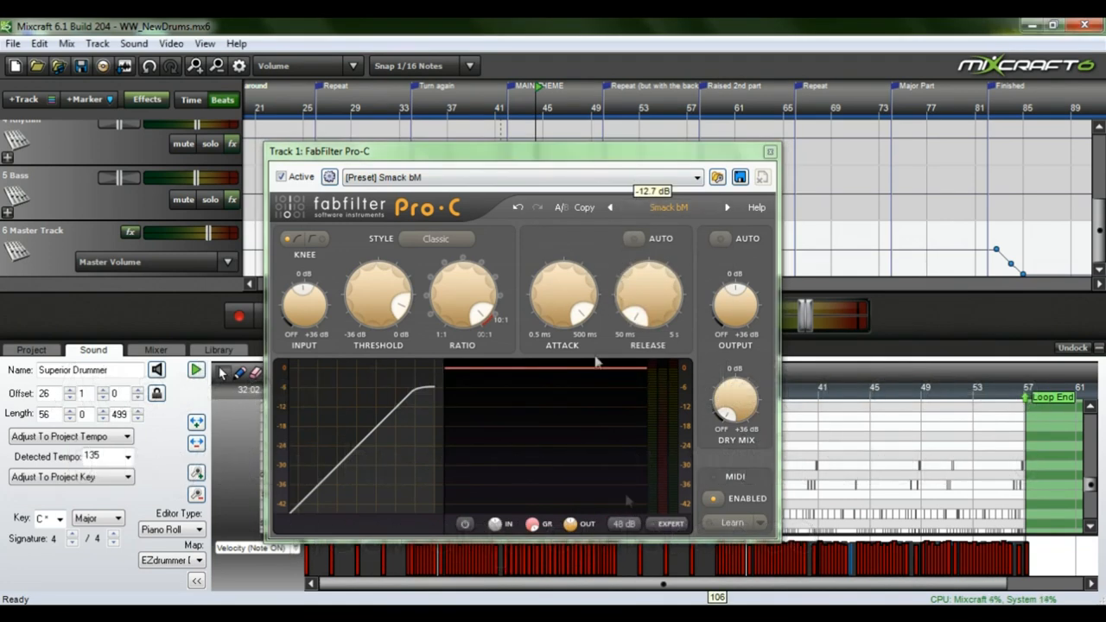
left_click(564, 101)
key("space")
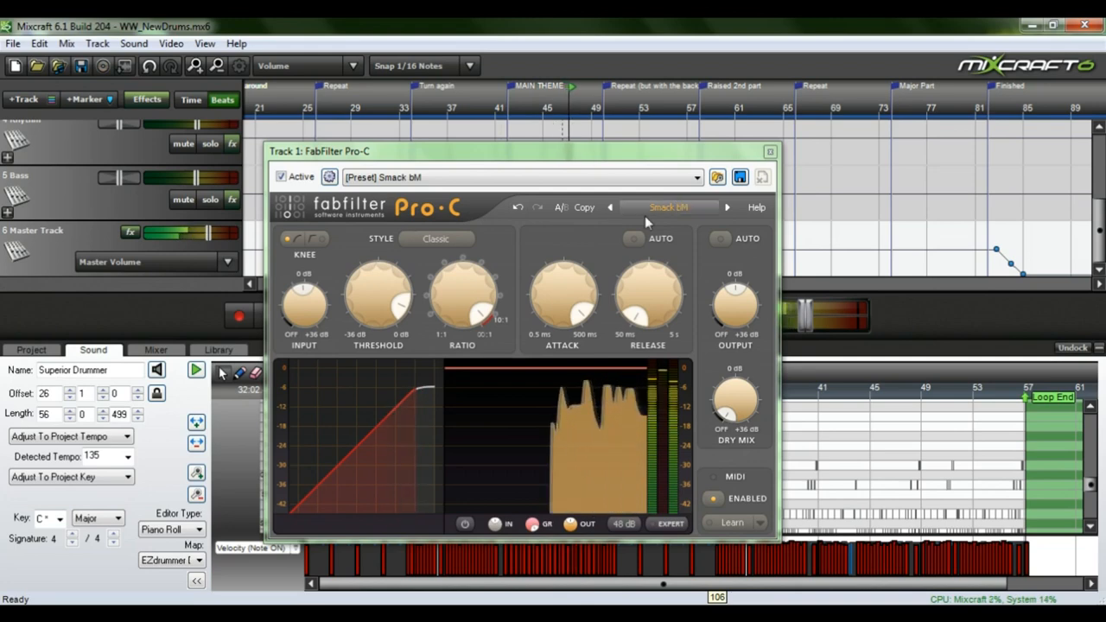
Step: Close FabFilter Pro-C and briefly unsolo Superior Drummer to hear the compressed drums in the full mix
left_click(770, 152)
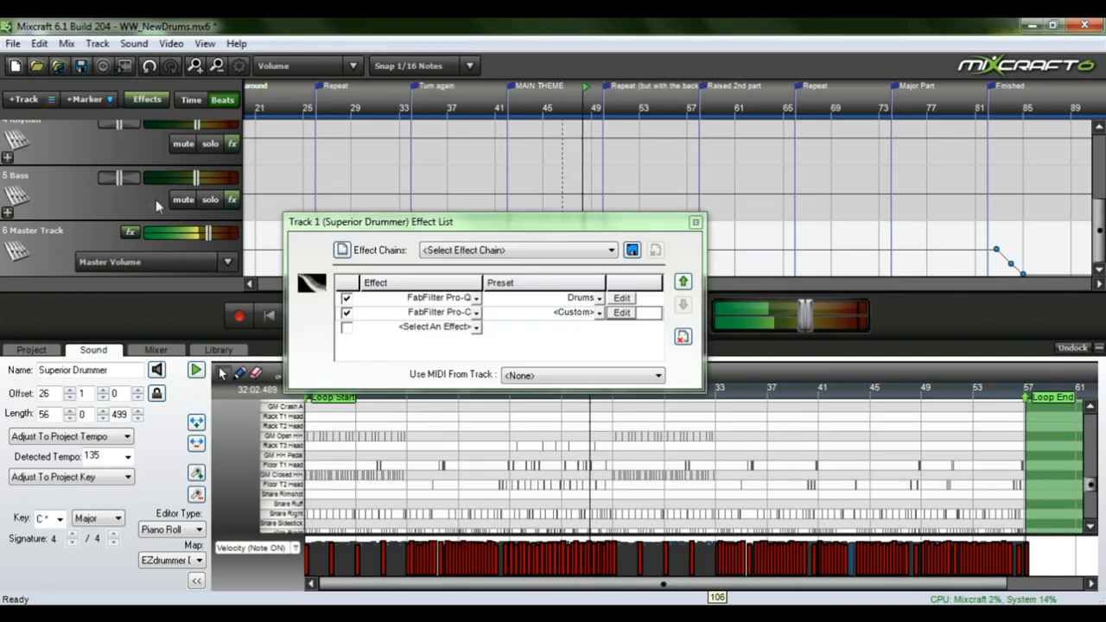
scroll(139, 194, "up", 1)
scroll(134, 190, "up", 2)
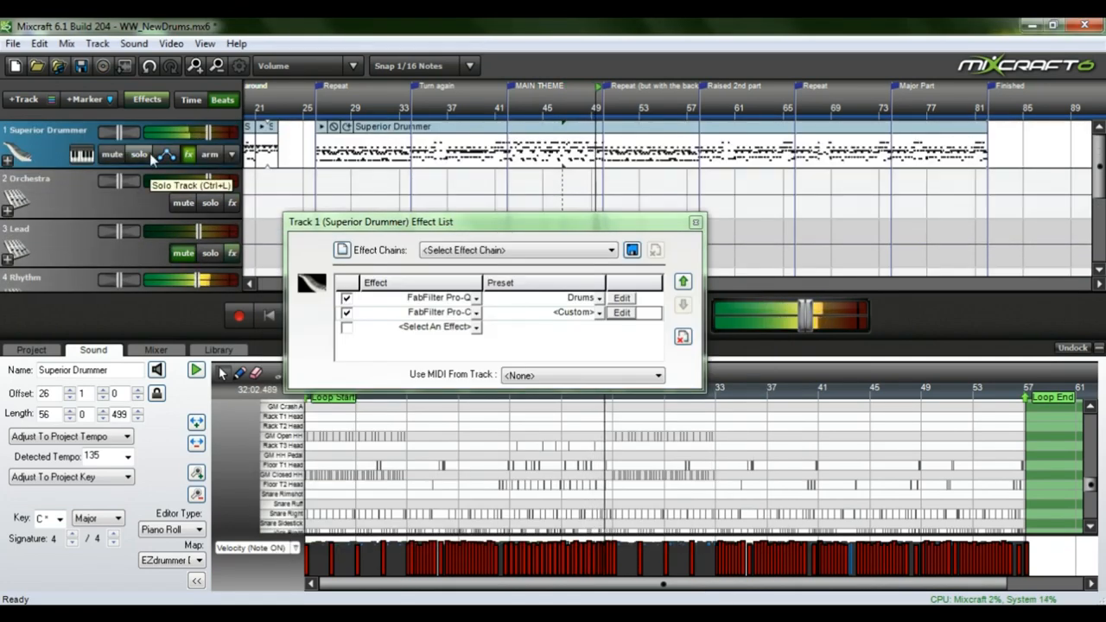
left_click(621, 312)
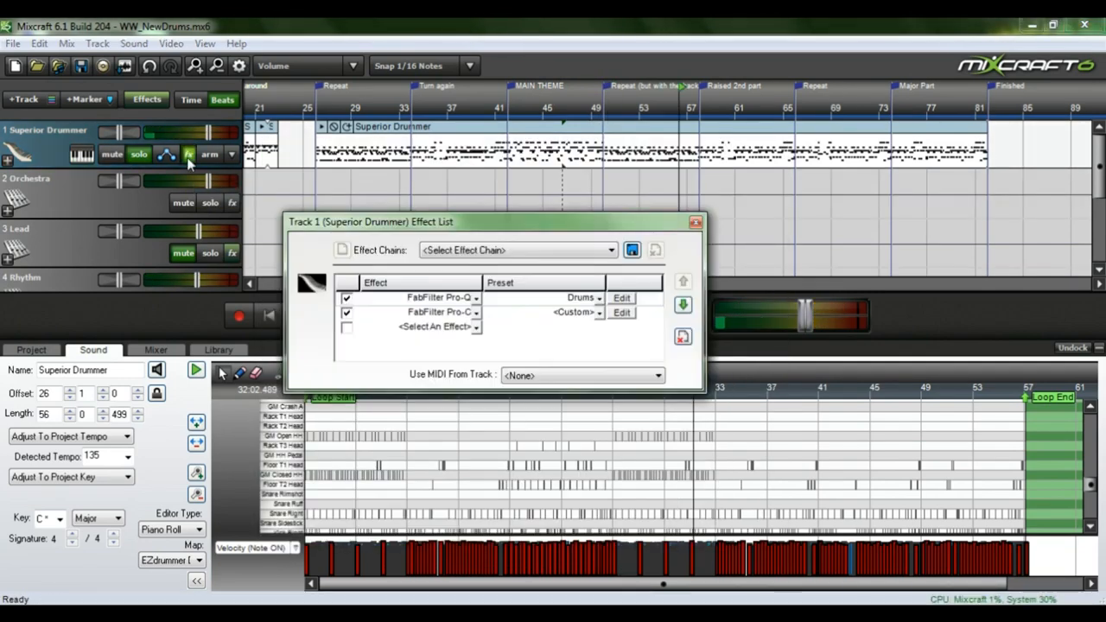
Step: Add the Acoustica Reverb effect to the Superior Drummer track and place the playhead within the MAIN THEME section
left_click(458, 327)
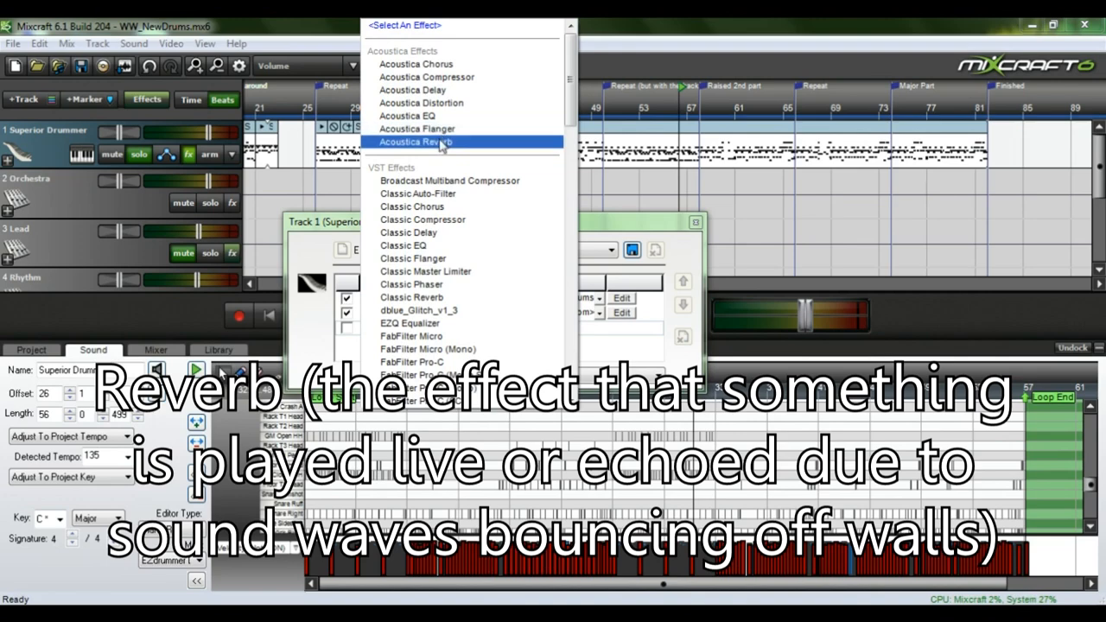
left_click(445, 146)
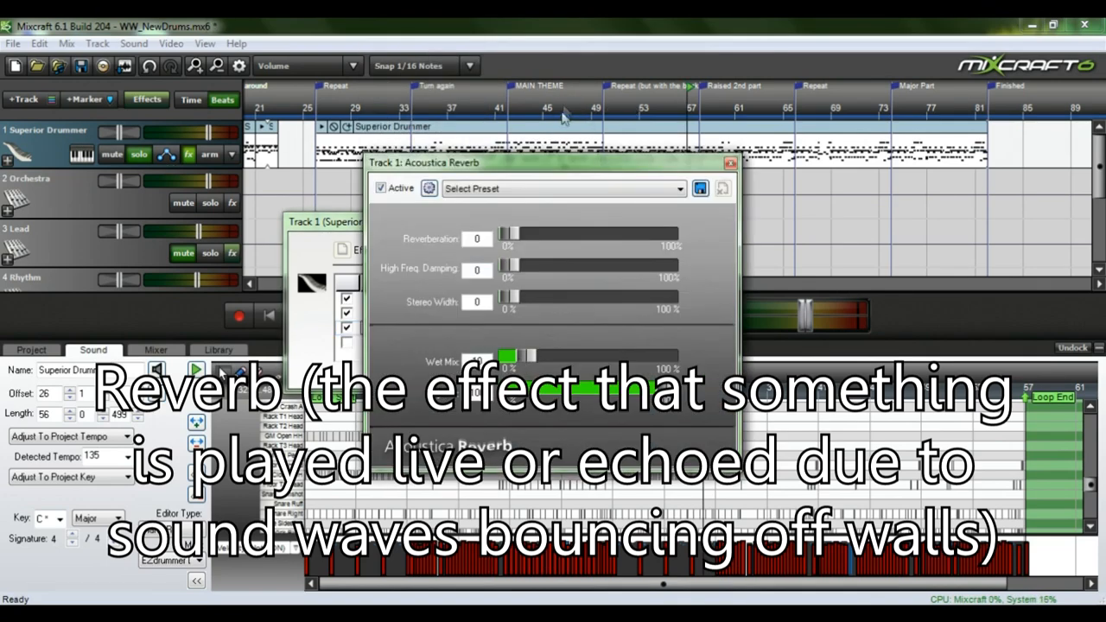
left_click(566, 108)
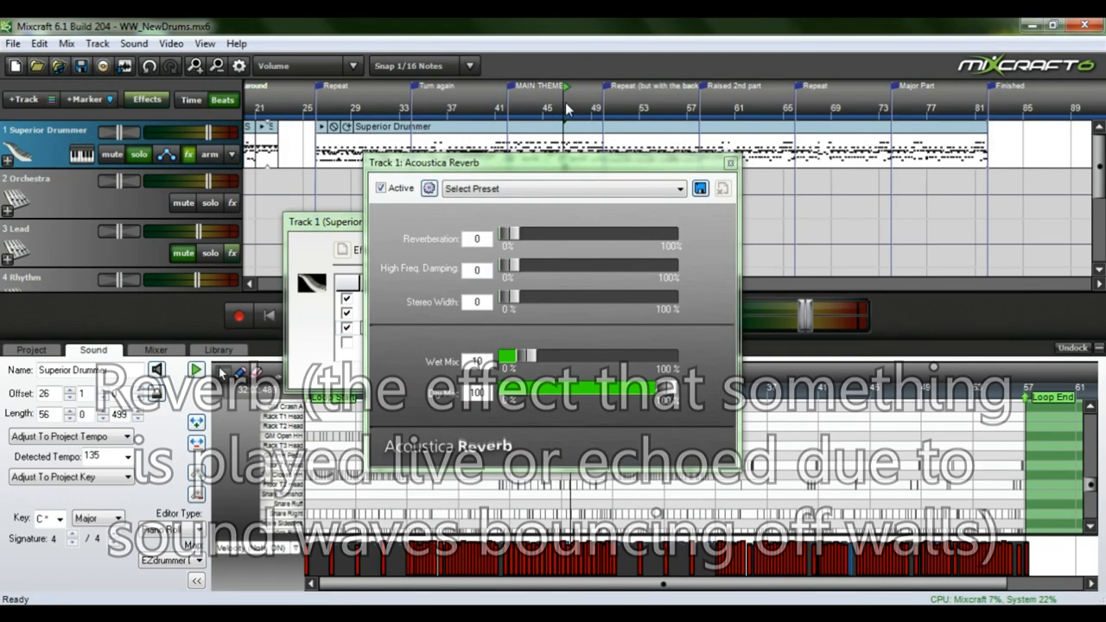
Step: Set the reverb's wet mix to 17, dry mix to 87 and reverberation to 12, and adjust the high-frequency damping while auditioning the drums
left_click_drag(529, 361, 534, 362)
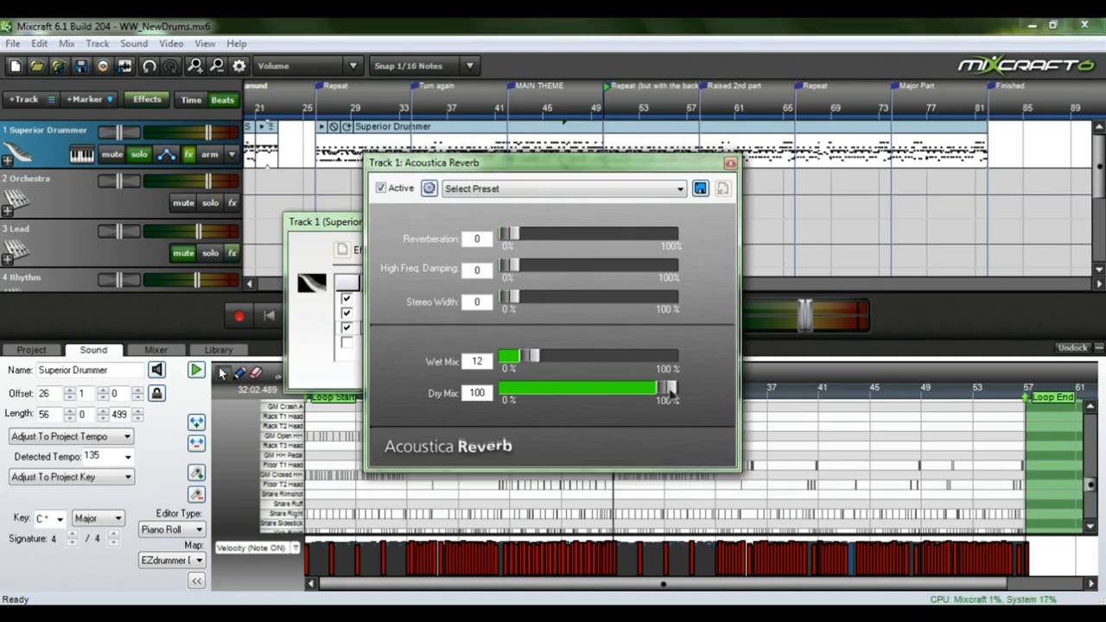
left_click_drag(670, 386, 664, 400)
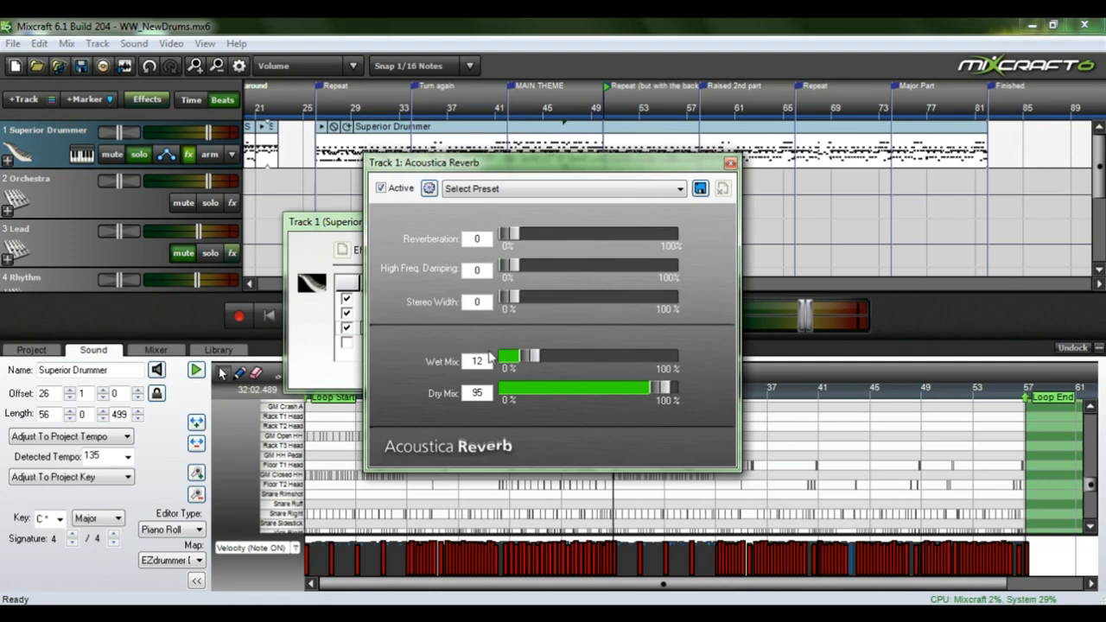
left_click(574, 85)
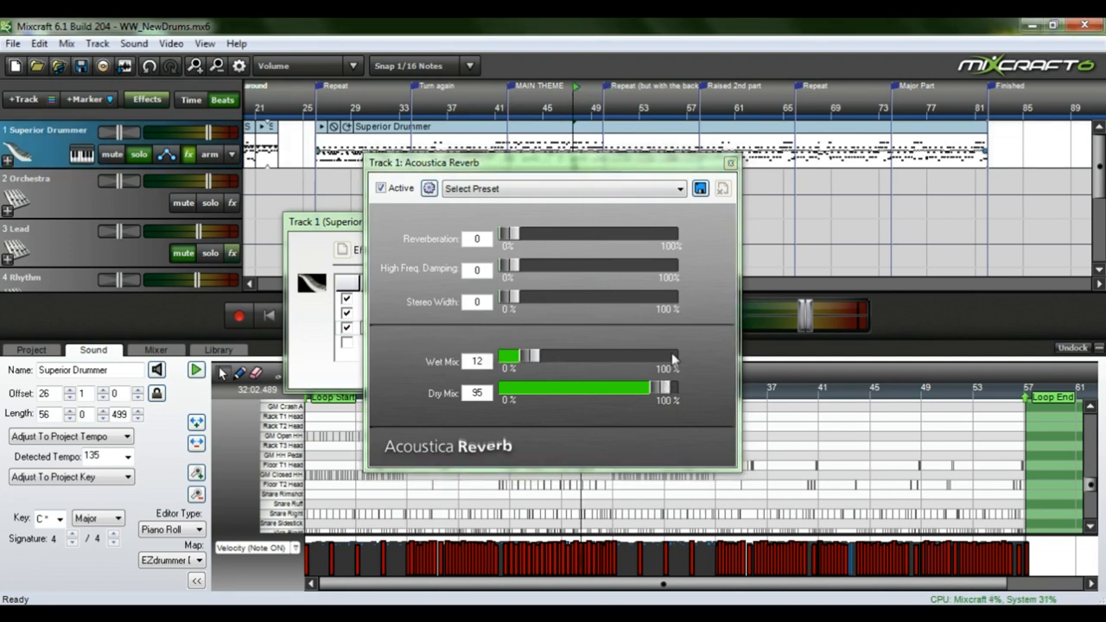
mouse_move(662, 391)
left_mouse_down()
mouse_move(588, 400)
mouse_move(657, 394)
left_mouse_up()
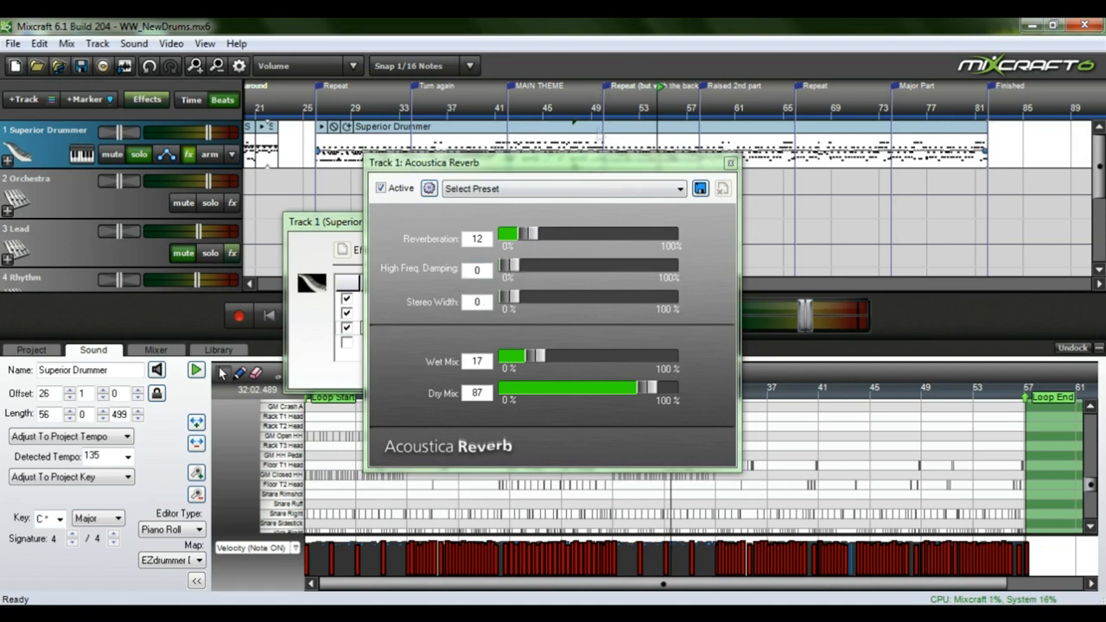
left_click_drag(510, 266, 758, 249)
Step: Play the full mix from late in the MAIN THEME section, then close the effect list and return to the project start
left_click(588, 101)
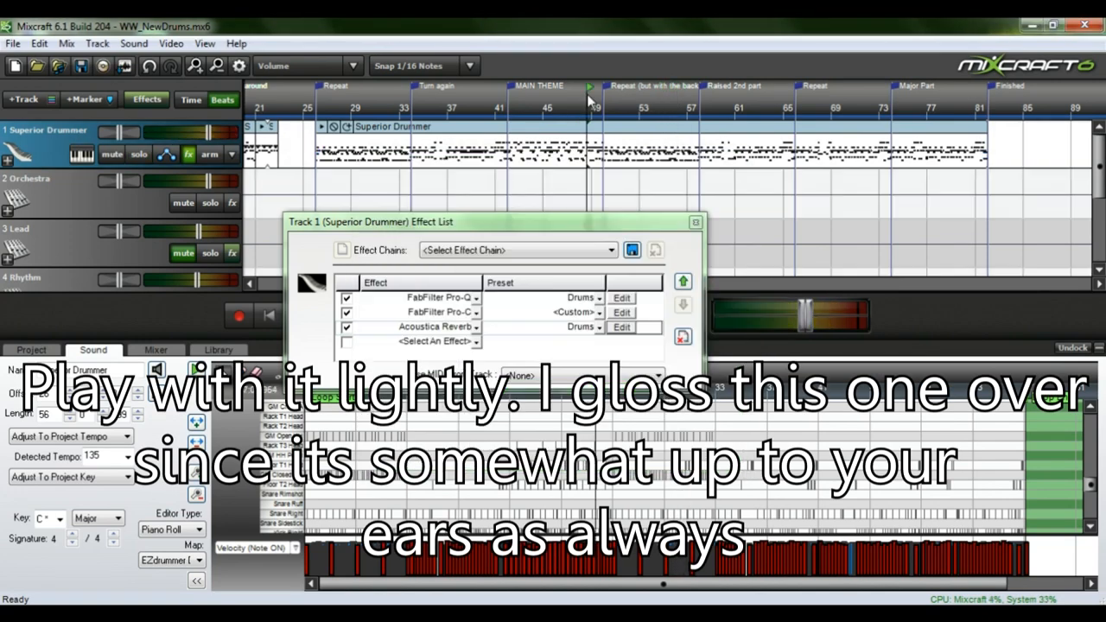
key("space")
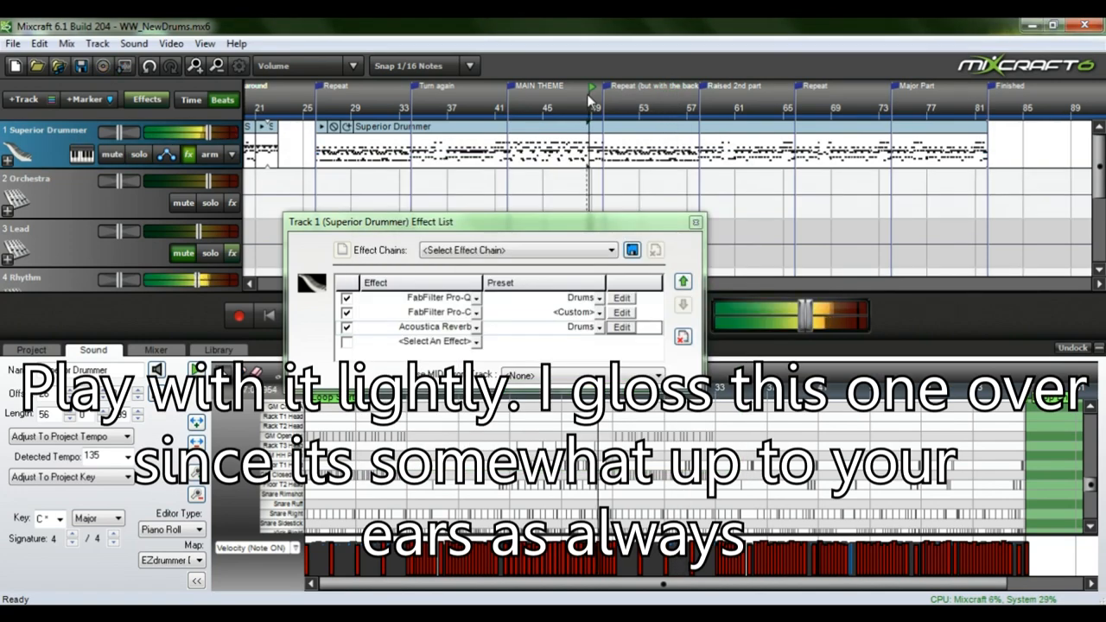
left_click(696, 224)
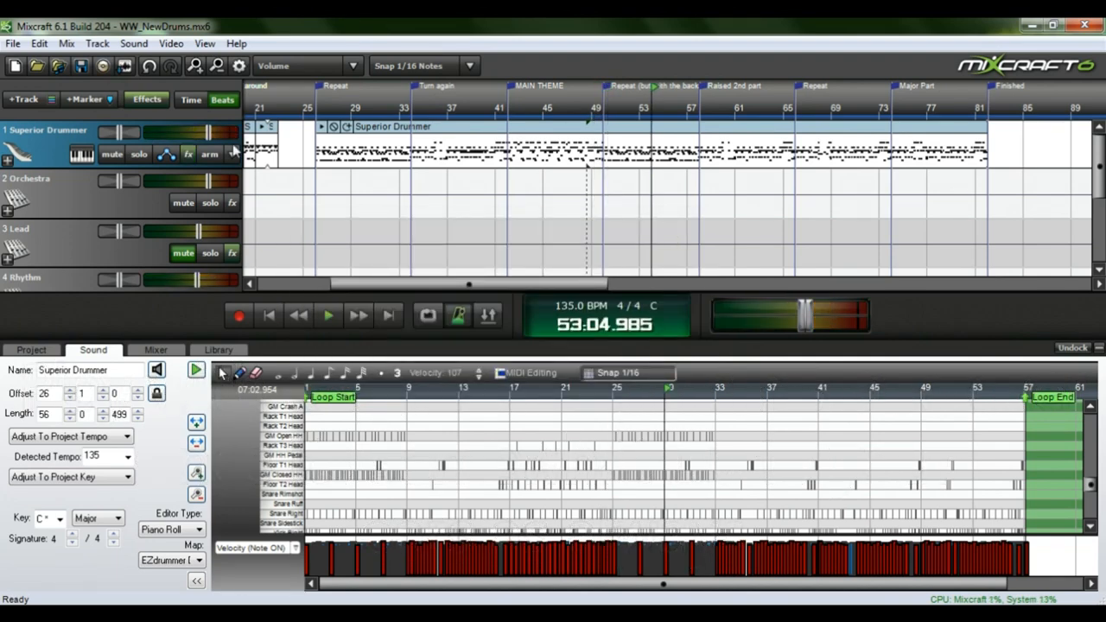
left_click(269, 316)
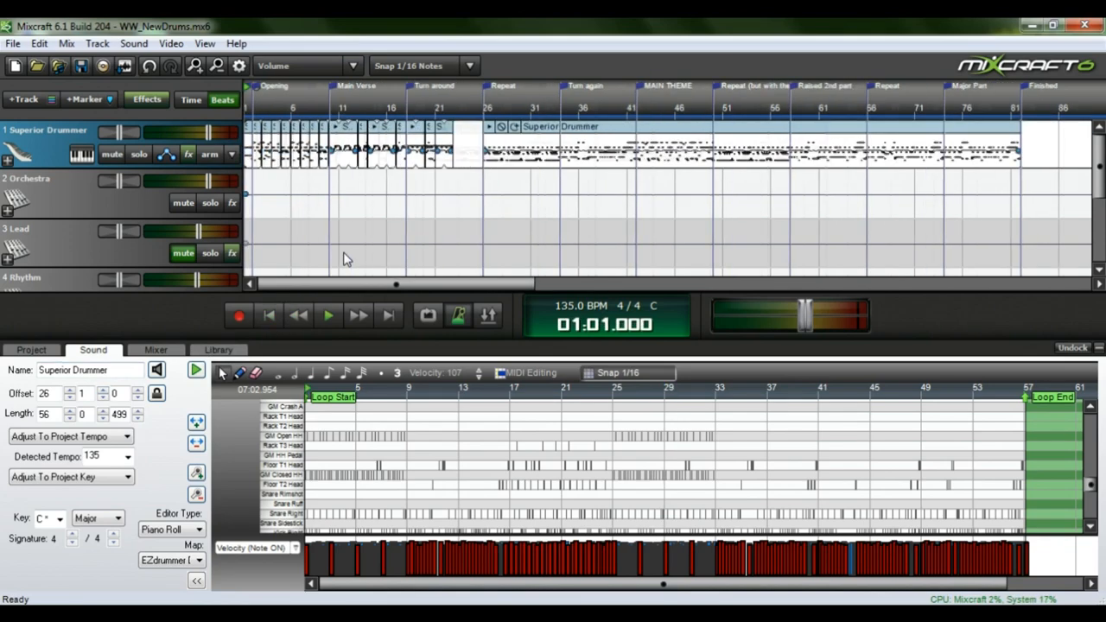